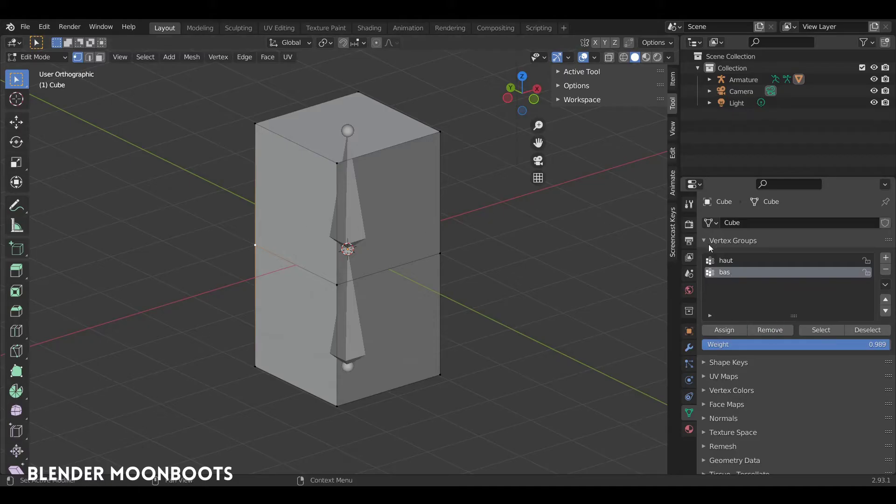
# Make haut the active vertex group, lower its weight and return to Object Mode.
pyautogui.click(730, 261)
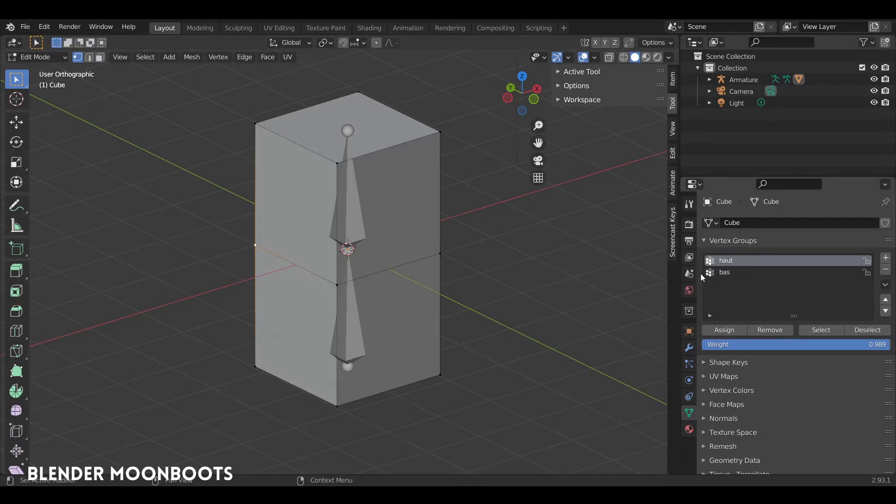
pyautogui.moveTo(768, 344); pyautogui.dragTo(615, 349)
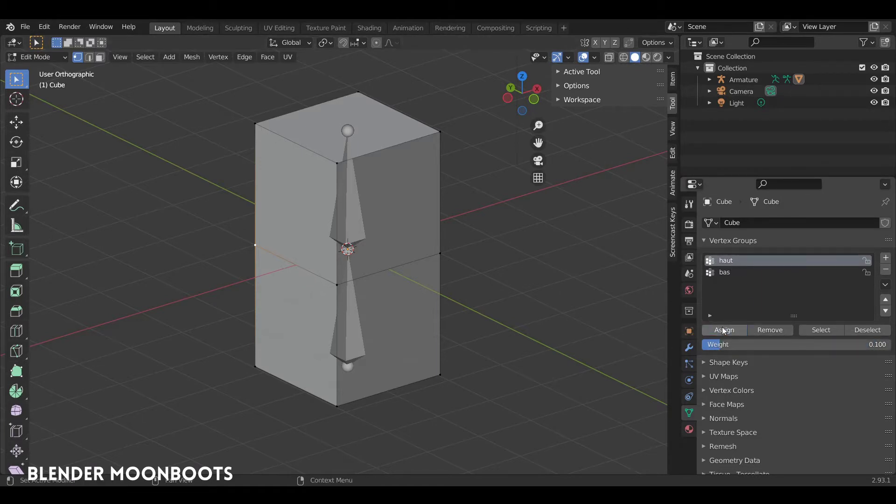
pyautogui.hotkey('ctrl', 'Tab')
pyautogui.click(355, 231)
# Put the armature in Pose Mode and rotate the upper bone to bend the cube.
pyautogui.click(343, 220)
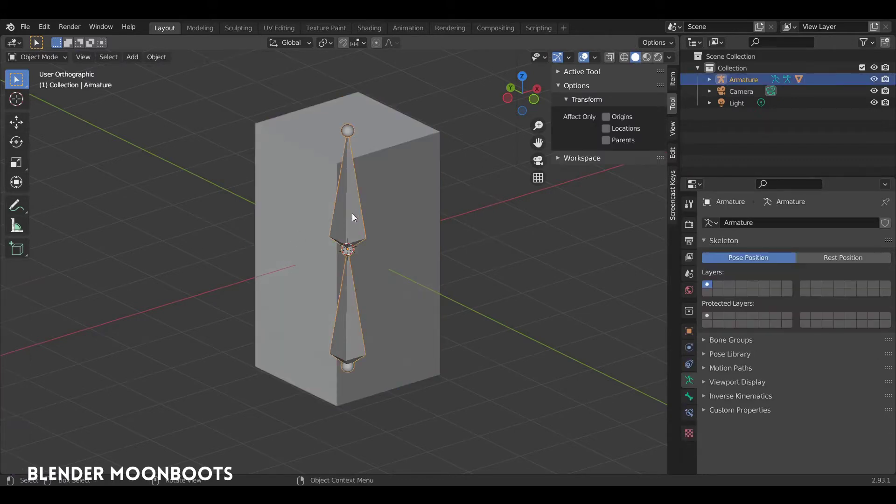
pyautogui.hotkey('ctrl', 'Tab')
pyautogui.moveTo(359, 207); pyautogui.dragTo(365, 200, button='middle')
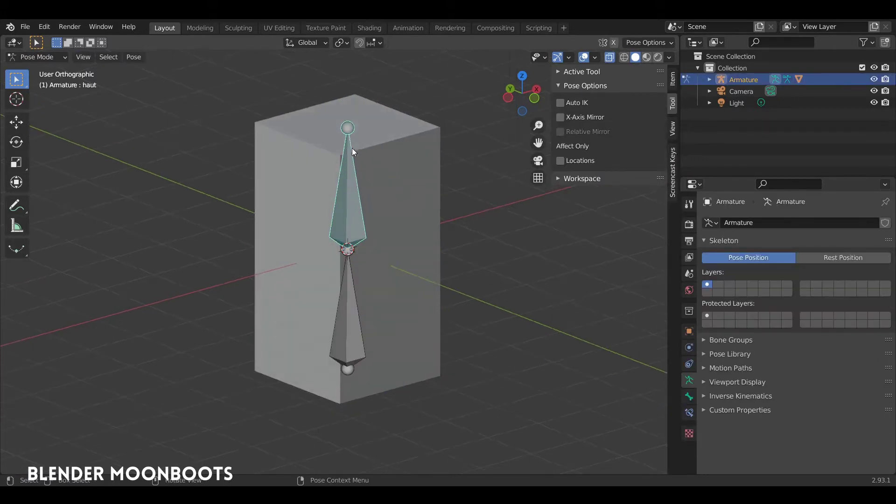
pyautogui.press('r')
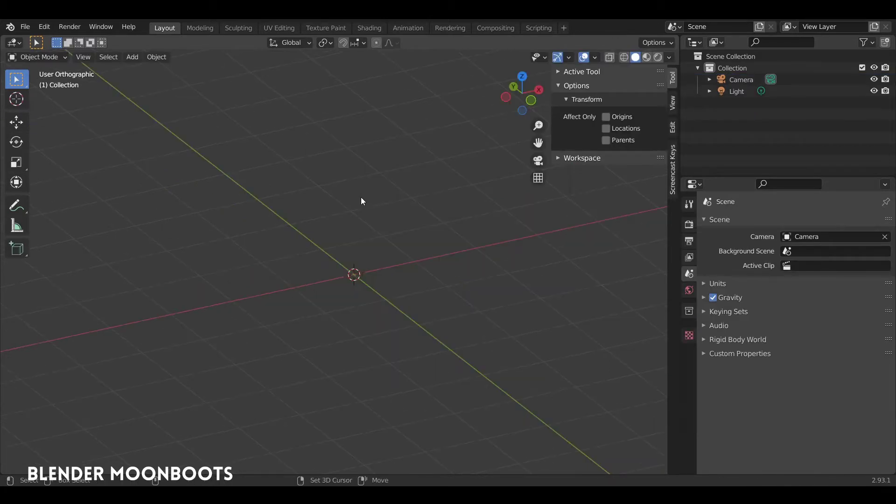
# Add a cube and scale it to double height along Z in Edit Mode.
pyautogui.hotkey('shift', 'a')
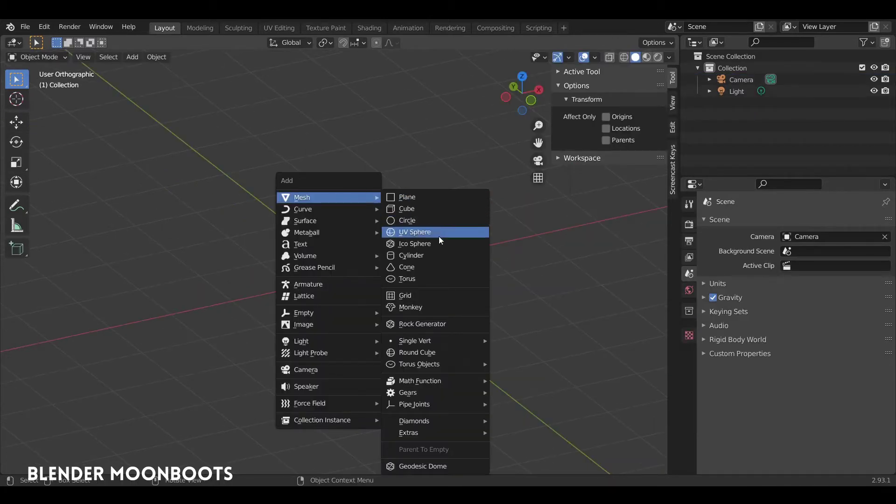
pyautogui.click(420, 209)
pyautogui.press('Tab')
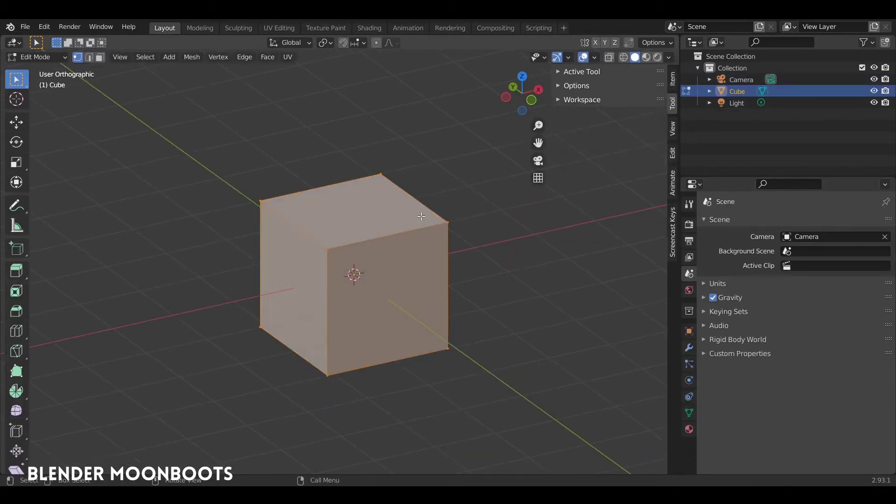
pyautogui.press('s')
pyautogui.press('z')
pyautogui.press('2')
pyautogui.press('Return')
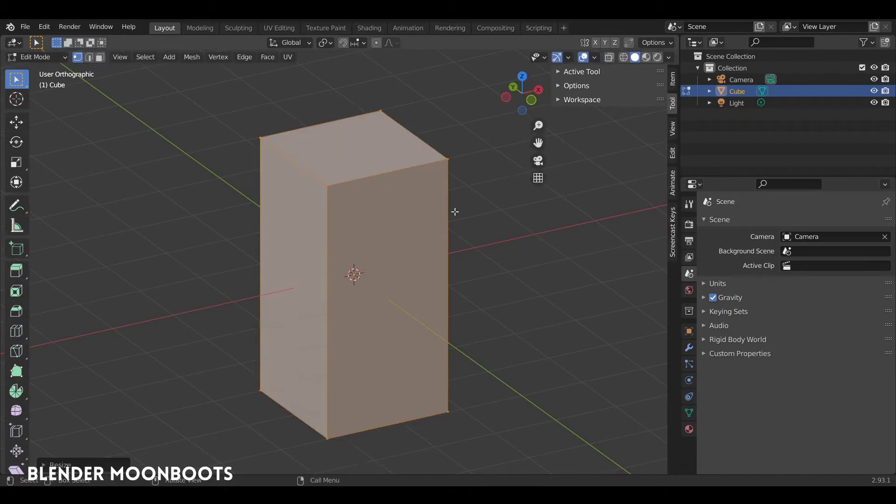
# Add a centred loop cut around the cube's middle and show its Object Data properties.
pyautogui.hotkey('ctrl', 'r')
pyautogui.click(328, 305)
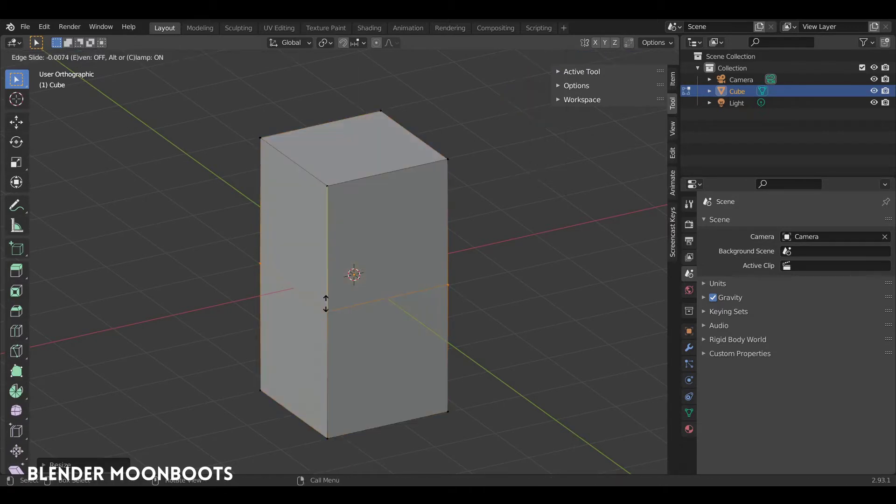
pyautogui.rightClick(333, 306)
pyautogui.moveTo(373, 254); pyautogui.dragTo(408, 236, button='middle')
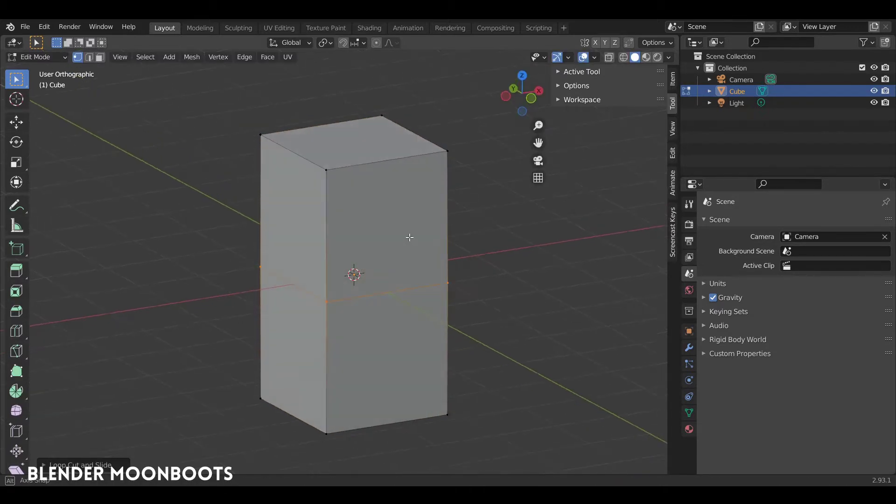
pyautogui.scroll(-2, 415, 250)
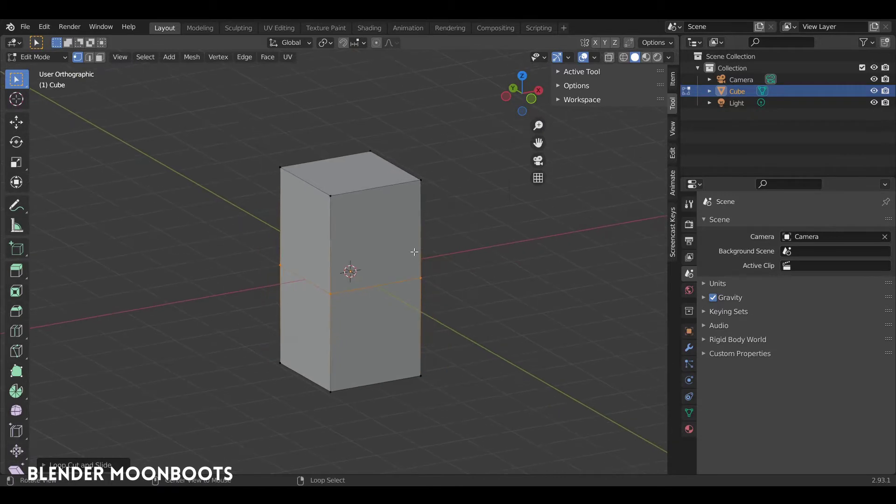
pyautogui.click(690, 412)
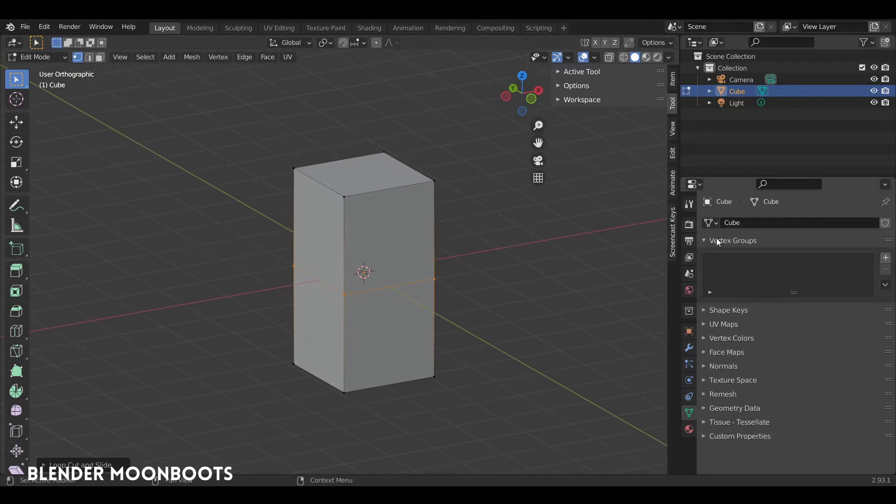
# Add two vertex groups and name them Group1 and Group2.
pyautogui.click(885, 258)
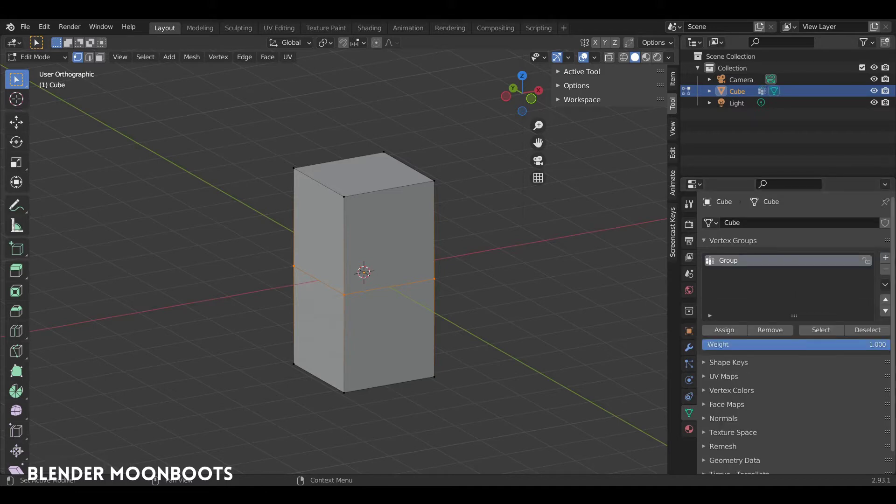
pyautogui.click(885, 258)
pyautogui.click(741, 259)
pyautogui.doubleClick(742, 259)
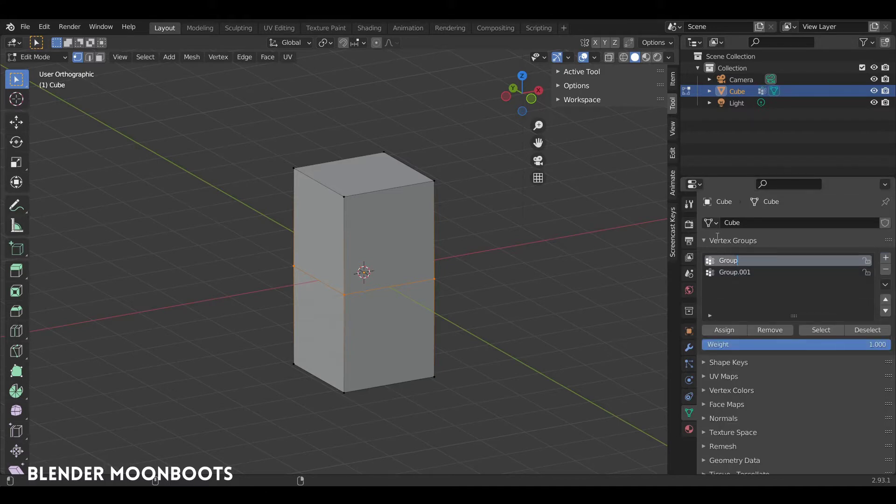
pyautogui.write('1')
pyautogui.press('Return')
pyautogui.doubleClick(743, 272)
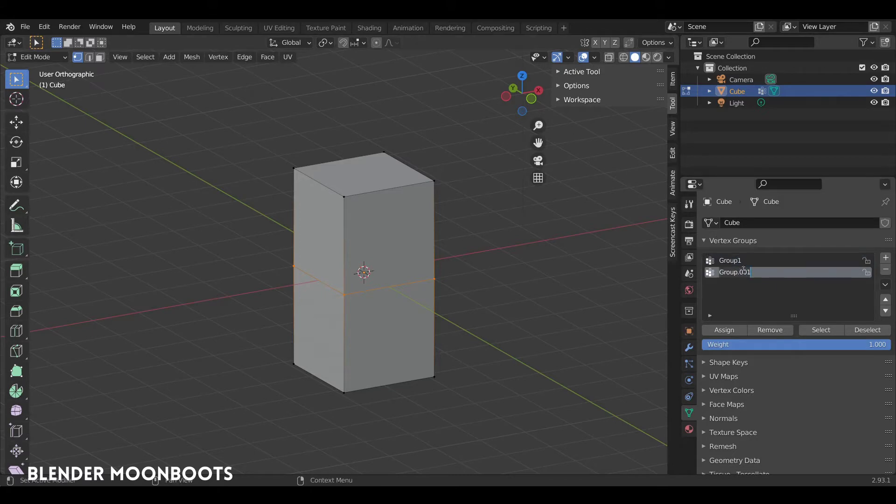
pyautogui.doubleClick(736, 273)
pyautogui.write('2')
pyautogui.press('Return')
# Assign the top face's four vertices to Group1 at weight 1.000, then verify the assignment.
pyautogui.click(344, 191)
pyautogui.moveTo(374, 180); pyautogui.dragTo(405, 193, button='middle')
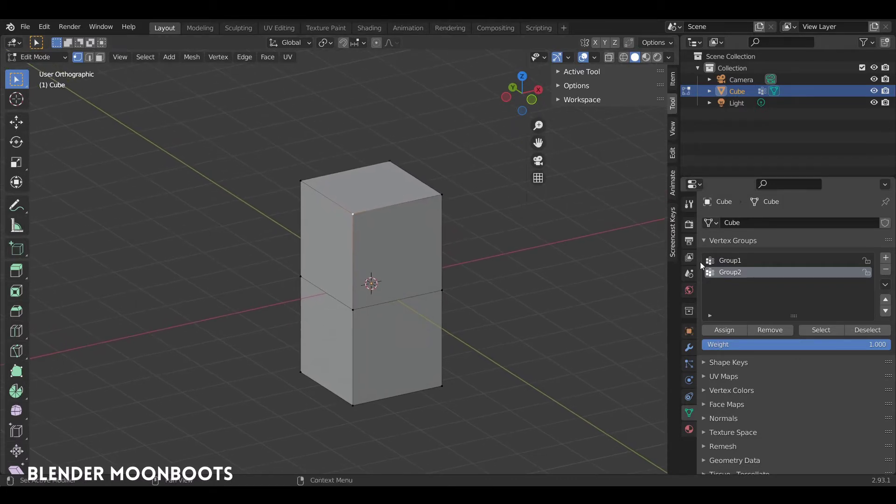
pyautogui.click(300, 181)
pyautogui.keyDown('shift'); pyautogui.click(390, 161); pyautogui.keyUp('shift')
pyautogui.keyDown('shift'); pyautogui.click(441, 194); pyautogui.keyUp('shift')
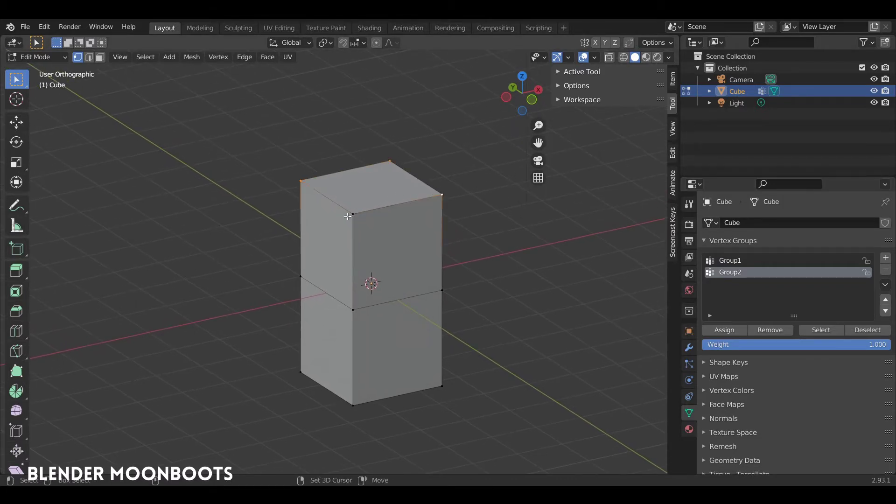
pyautogui.keyDown('shift'); pyautogui.click(353, 214); pyautogui.keyUp('shift')
pyautogui.click(728, 262)
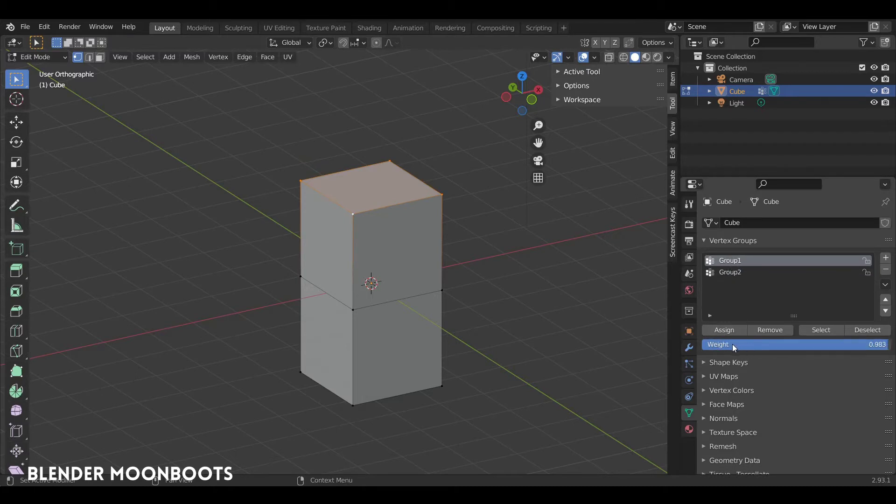
pyautogui.moveTo(732, 343); pyautogui.dragTo(774, 352)
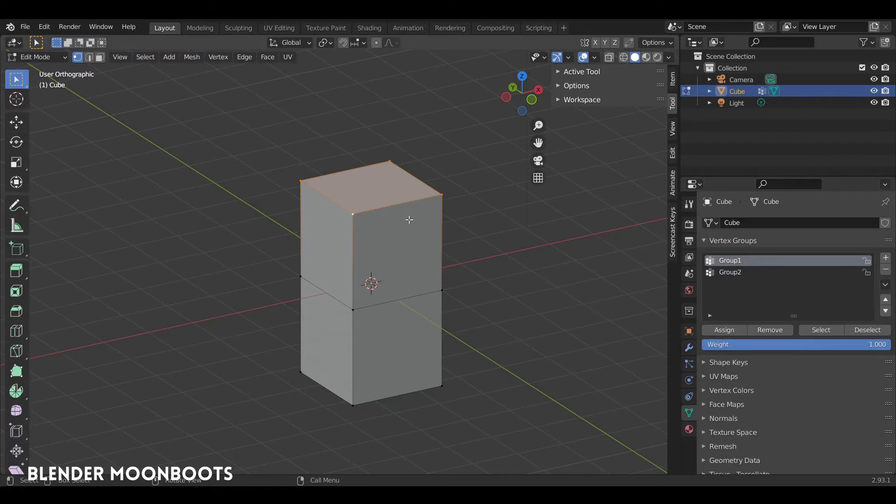
pyautogui.hotkey('alt', 'a')
pyautogui.click(822, 330)
# Assign the bottom face's four vertices to Group2.
pyautogui.press('a')
pyautogui.hotkey('alt', 'a')
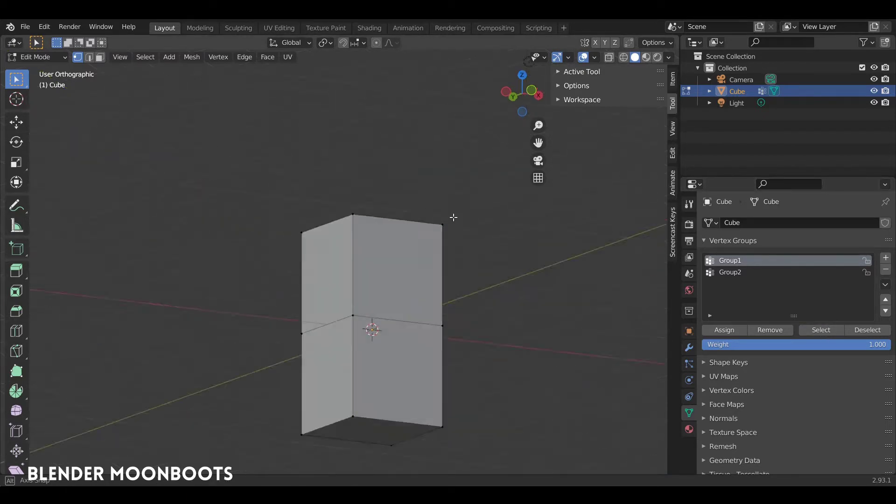
pyautogui.keyDown('shift'); pyautogui.moveTo(443, 187); pyautogui.dragTo(447, 167, button='middle'); pyautogui.keyUp('shift')
pyautogui.click(359, 317)
pyautogui.keyDown('shift'); pyautogui.click(448, 337); pyautogui.keyUp('shift')
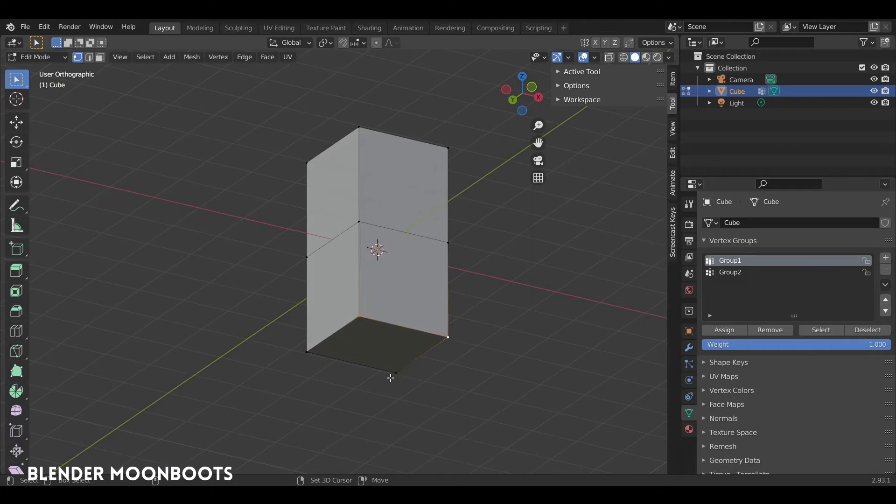
pyautogui.keyDown('shift'); pyautogui.click(396, 373); pyautogui.keyUp('shift')
pyautogui.keyDown('shift'); pyautogui.click(313, 353); pyautogui.keyUp('shift')
pyautogui.click(730, 272)
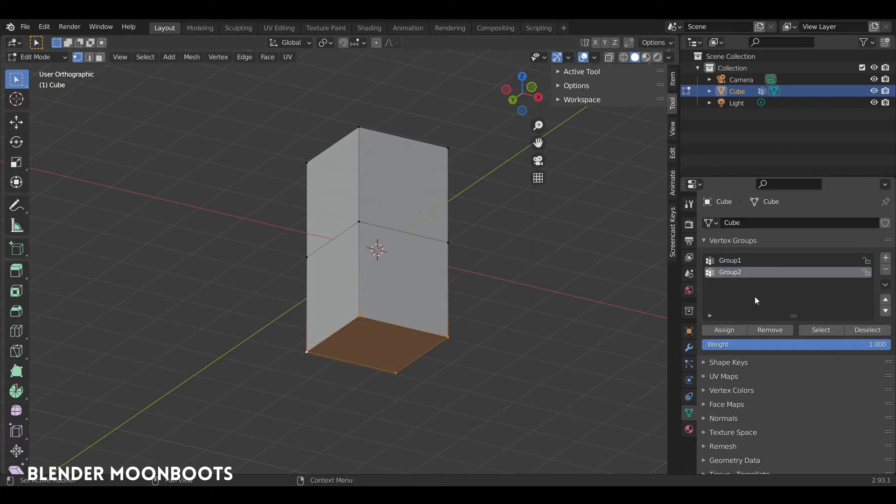
pyautogui.click(729, 329)
# Clear the selection and pick a vertex on the middle edge loop.
pyautogui.moveTo(586, 302); pyautogui.dragTo(496, 266, button='middle')
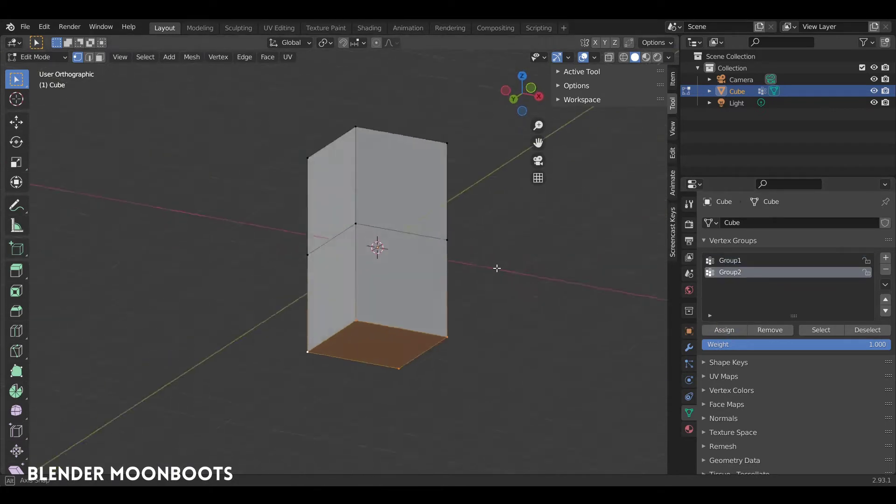
pyautogui.press('a')
pyautogui.moveTo(440, 284); pyautogui.dragTo(481, 268, button='middle')
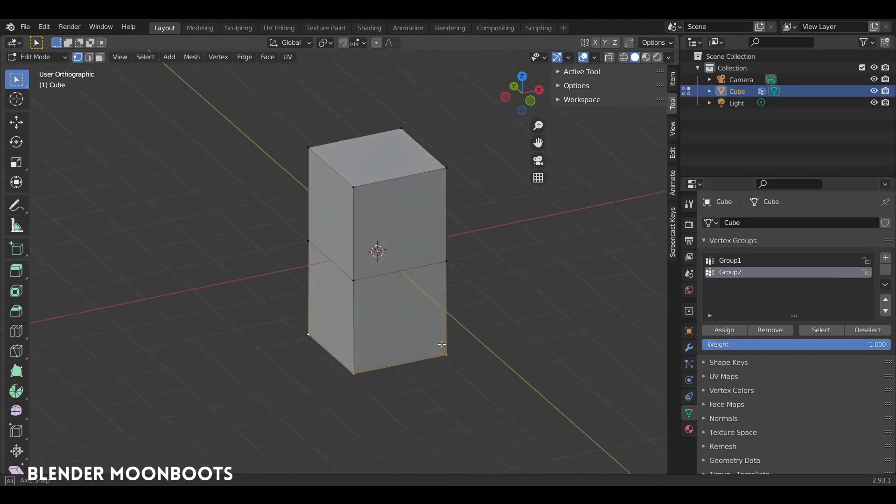
pyautogui.hotkey('alt', 'a')
pyautogui.moveTo(451, 241); pyautogui.dragTo(471, 232, button='middle')
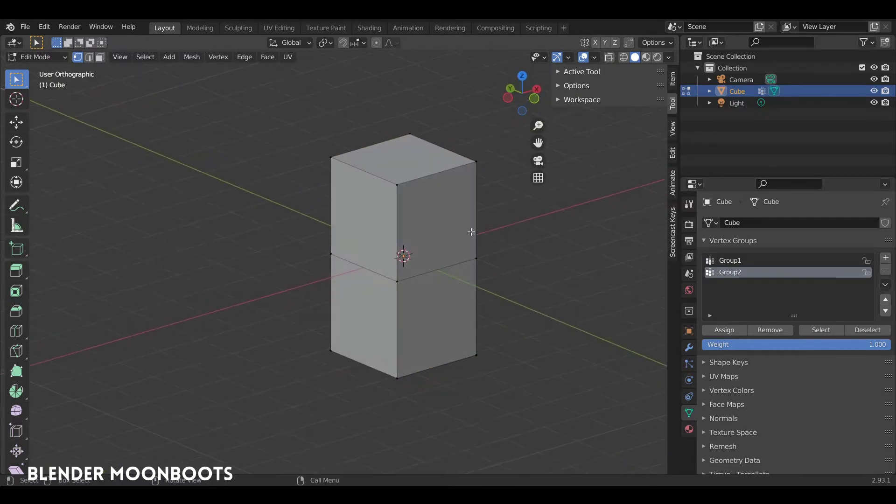
pyautogui.click(327, 254)
# Add the front middle vertex to Group1 at a low weight.
pyautogui.click(732, 259)
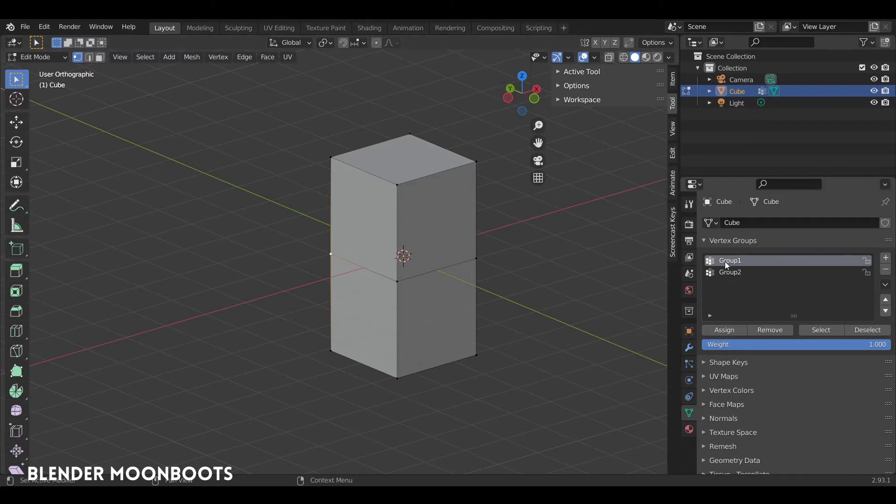
pyautogui.moveTo(801, 345); pyautogui.dragTo(627, 349)
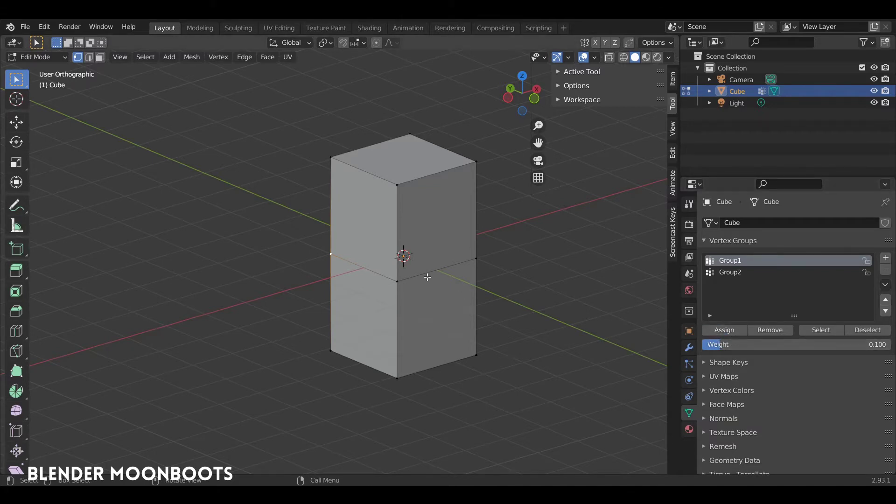
pyautogui.keyDown('ctrl'); pyautogui.click(397, 282); pyautogui.keyUp('ctrl')
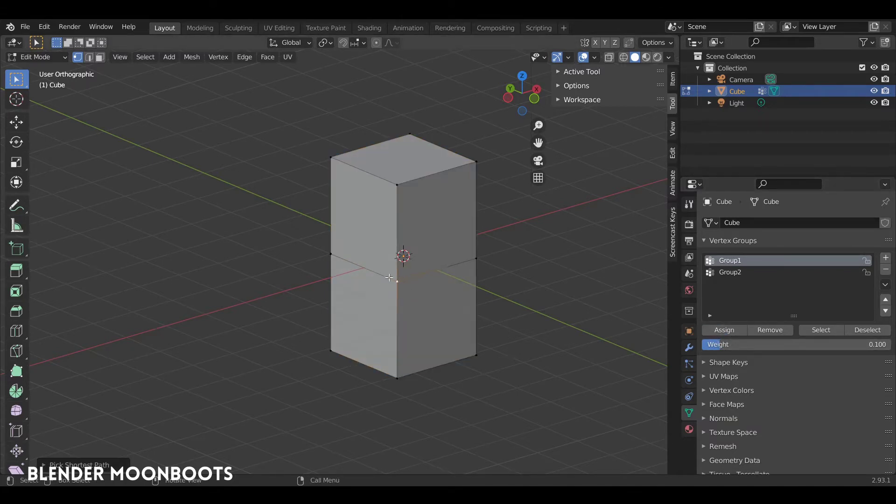
pyautogui.moveTo(730, 346); pyautogui.dragTo(748, 349)
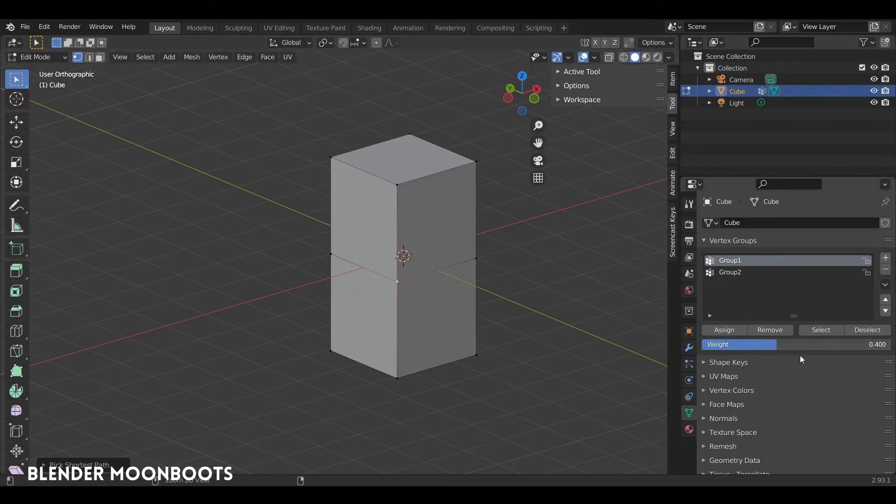
pyautogui.click(725, 330)
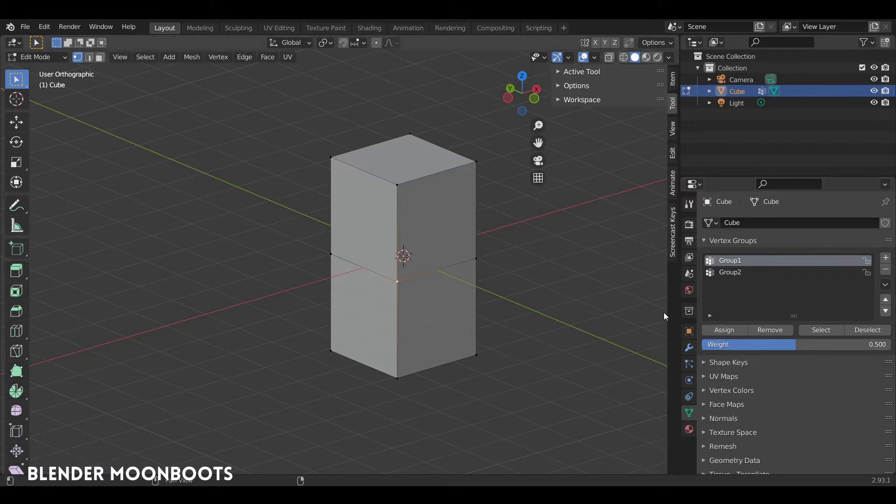
# Select the right middle vertex, set the weight to 1.000 and make Group2 active.
pyautogui.click(482, 255)
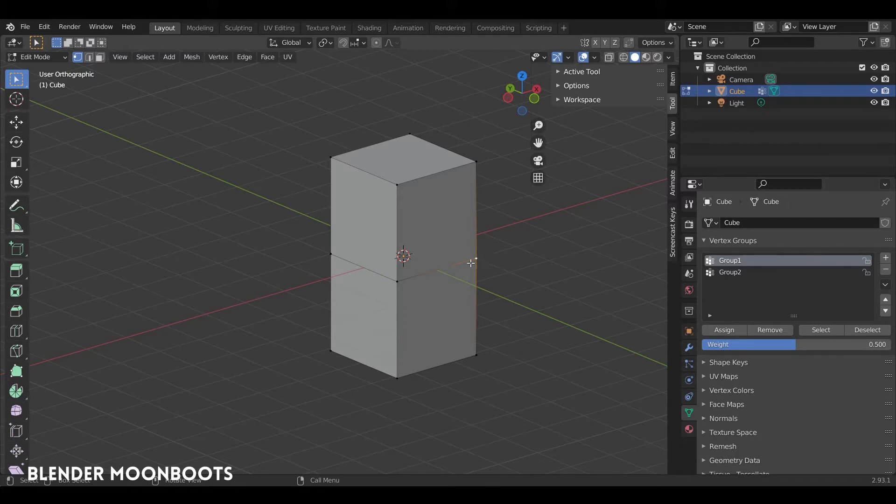
pyautogui.moveTo(771, 346); pyautogui.dragTo(823, 350)
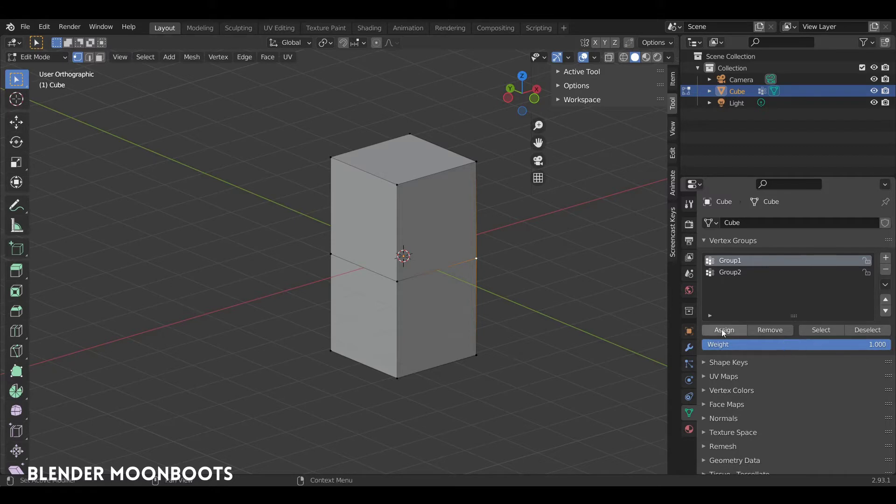
pyautogui.click(727, 270)
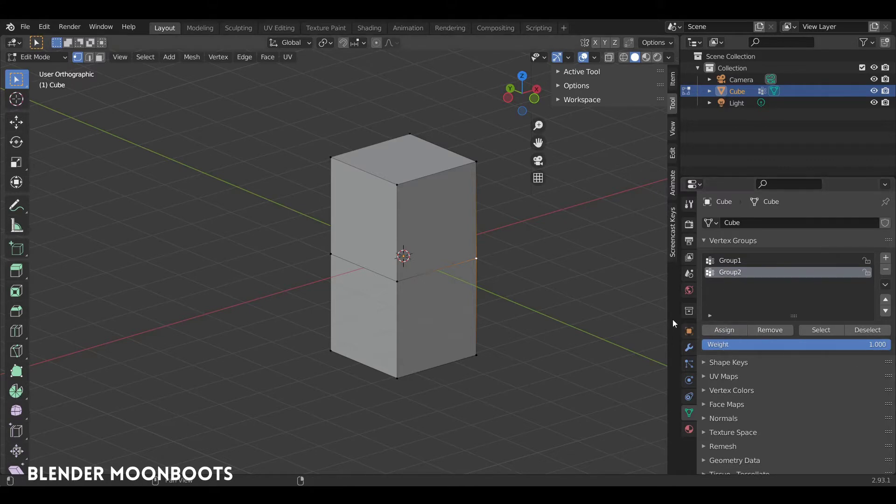
pyautogui.keyDown('shift'); pyautogui.moveTo(508, 260); pyautogui.dragTo(506, 263, button='middle'); pyautogui.keyUp('shift')
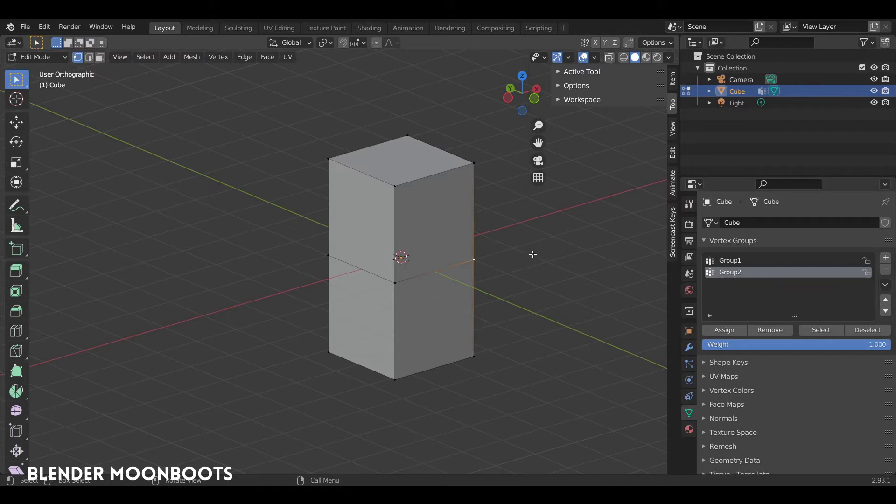
pyautogui.scroll(1, 526, 266)
pyautogui.scroll(1, 502, 278)
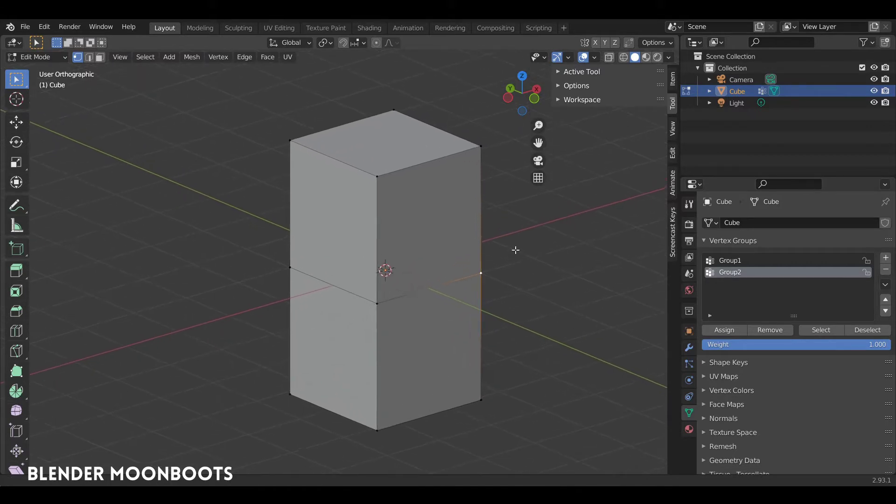
pyautogui.moveTo(486, 301)
pyautogui.mouseDown(button='middle')
pyautogui.moveTo(486, 276)
pyautogui.moveTo(462, 271)
pyautogui.moveTo(524, 284)
pyautogui.moveTo(514, 290)
pyautogui.moveTo(506, 278)
pyautogui.moveTo(516, 279)
pyautogui.mouseUp(button='middle')
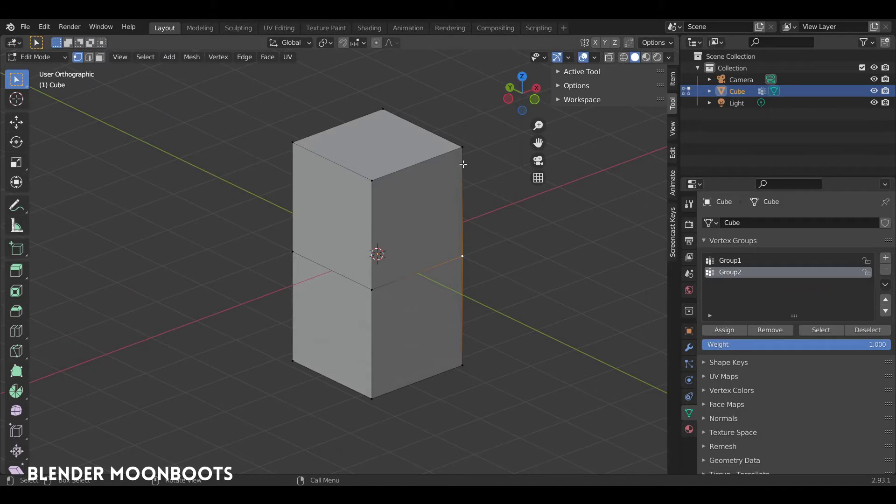
# Click through the right-side corner, middle and bottom vertices of the cube.
pyautogui.click(461, 149)
pyautogui.click(372, 290)
pyautogui.click(462, 257)
pyautogui.click(297, 252)
pyautogui.click(370, 288)
pyautogui.click(373, 395)
pyautogui.click(462, 365)
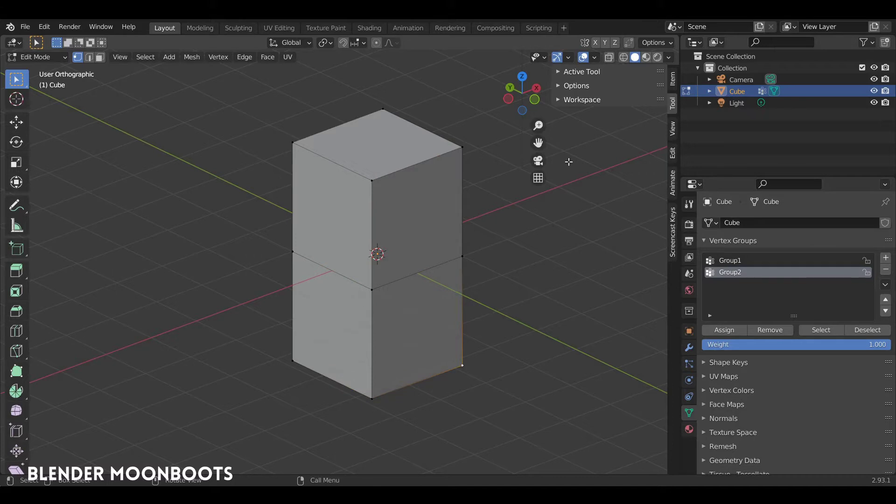
# Read the Item sidebar's Vertex Weights for the right and front middle vertices.
pyautogui.click(673, 82)
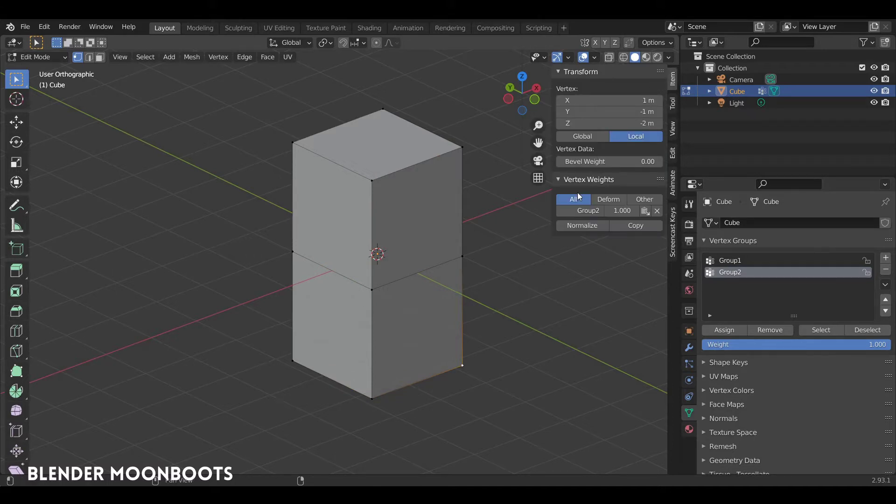
pyautogui.click(463, 255)
pyautogui.click(372, 288)
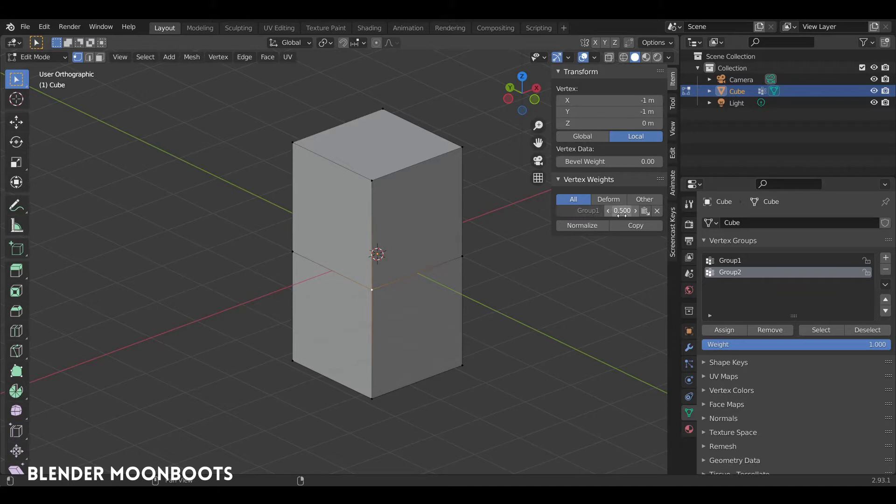
pyautogui.click(466, 252)
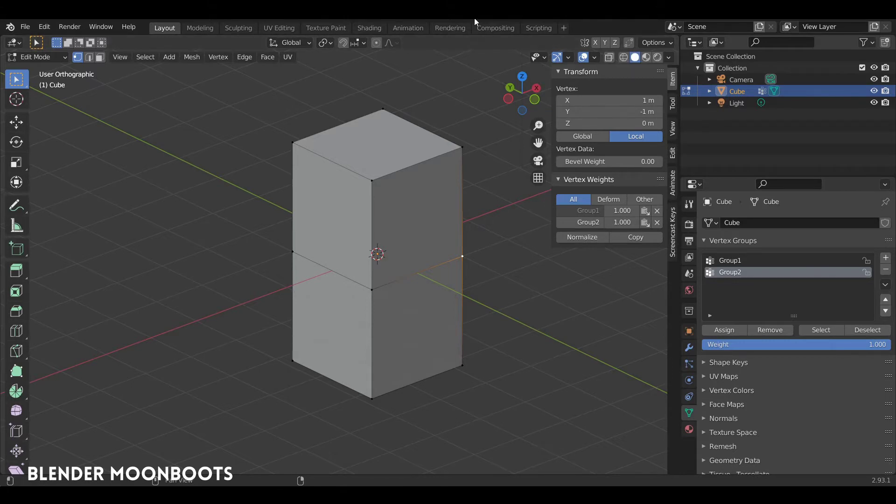
# Switch to Weight Paint mode and compare Group1 and Group2 weights, ending on Group1.
pyautogui.hotkey('ctrl', 'Tab')
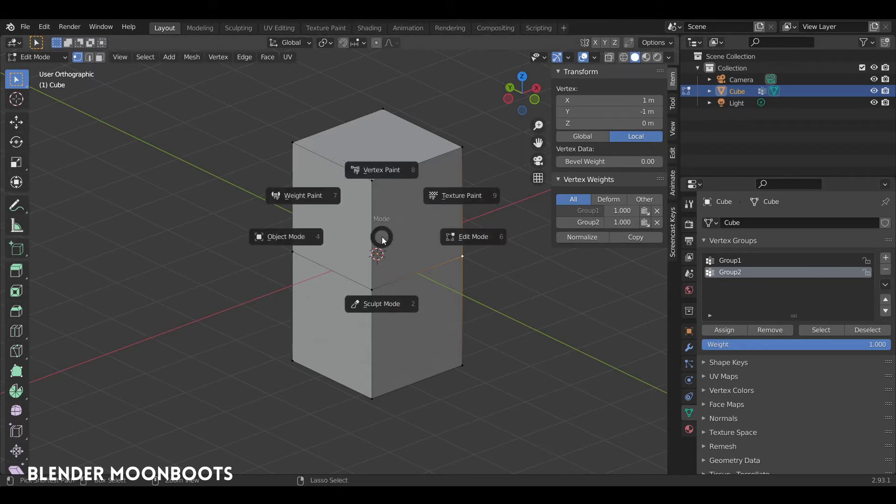
pyautogui.click(310, 195)
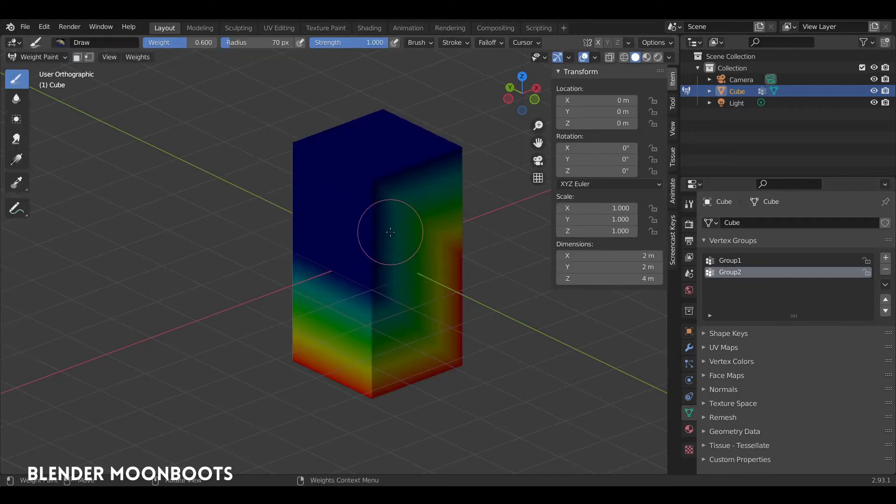
pyautogui.click(729, 261)
pyautogui.click(731, 261)
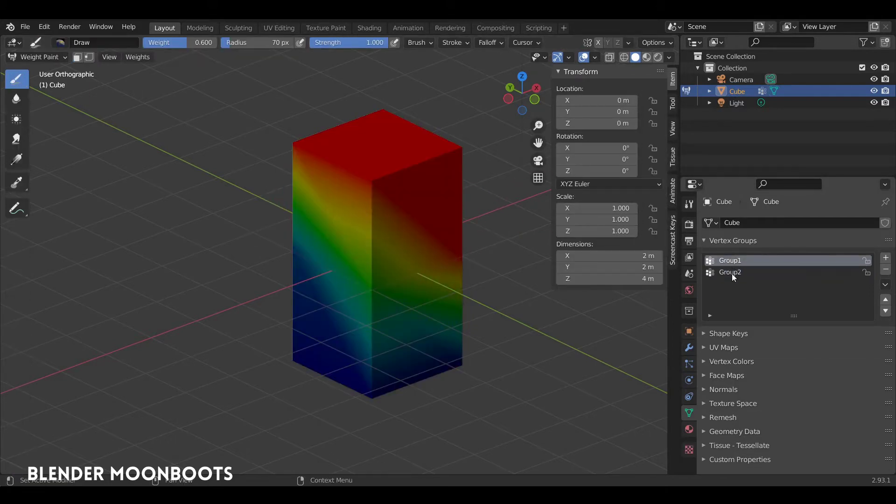
pyautogui.click(732, 272)
pyautogui.click(735, 261)
pyautogui.click(735, 263)
pyautogui.click(735, 272)
pyautogui.click(737, 272)
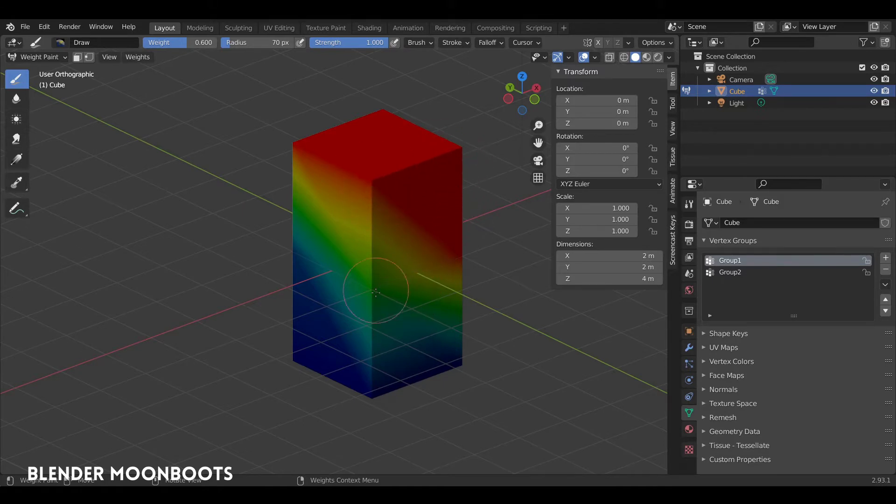
pyautogui.click(595, 57)
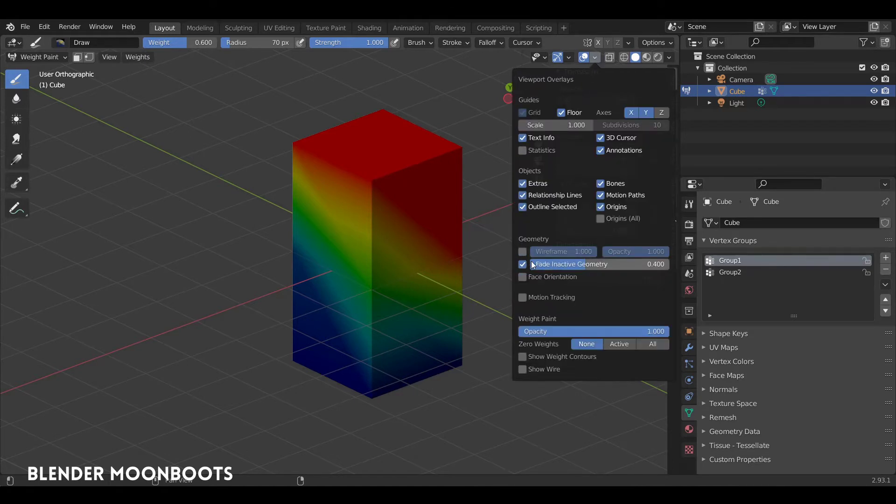
# Turn on the wireframe overlay and orbit close around the cube's weight colours.
pyautogui.click(522, 252)
pyautogui.press('n')
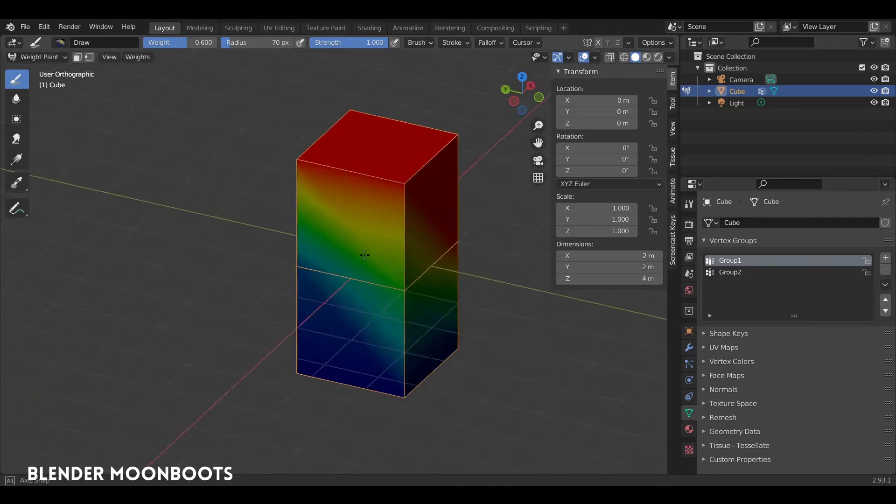
pyautogui.scroll(3, 312, 242)
pyautogui.moveTo(312, 242)
pyautogui.mouseDown(button='middle')
pyautogui.moveTo(341, 221)
pyautogui.moveTo(348, 228)
pyautogui.mouseUp(button='middle')
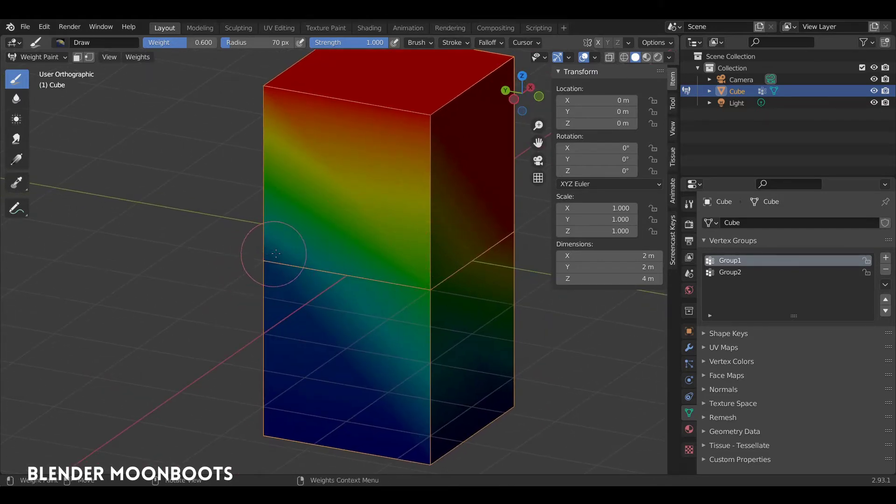
pyautogui.moveTo(276, 254); pyautogui.dragTo(290, 256, button='middle')
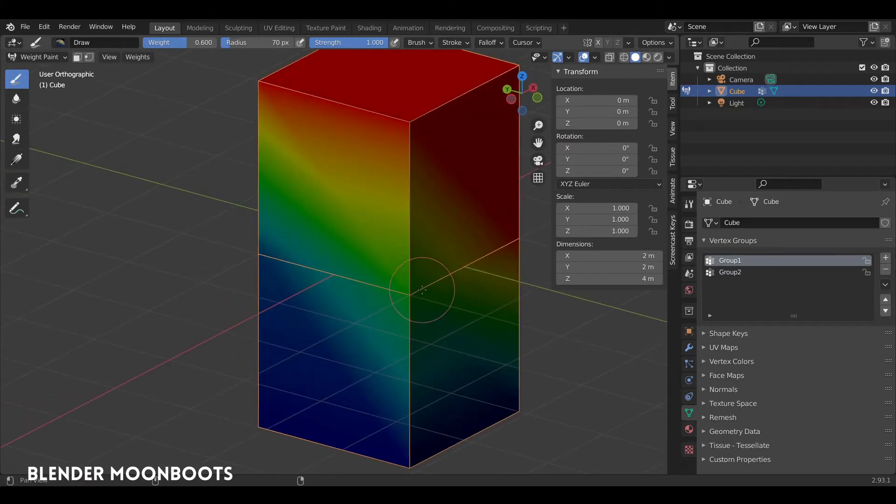
pyautogui.moveTo(409, 297); pyautogui.dragTo(412, 293, button='middle')
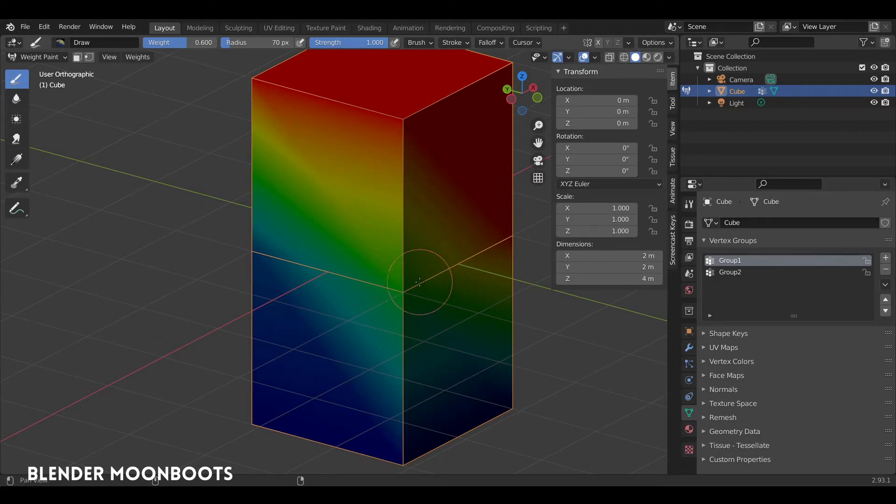
pyautogui.keyDown('shift'); pyautogui.moveTo(411, 269); pyautogui.dragTo(374, 231, button='middle'); pyautogui.keyUp('shift')
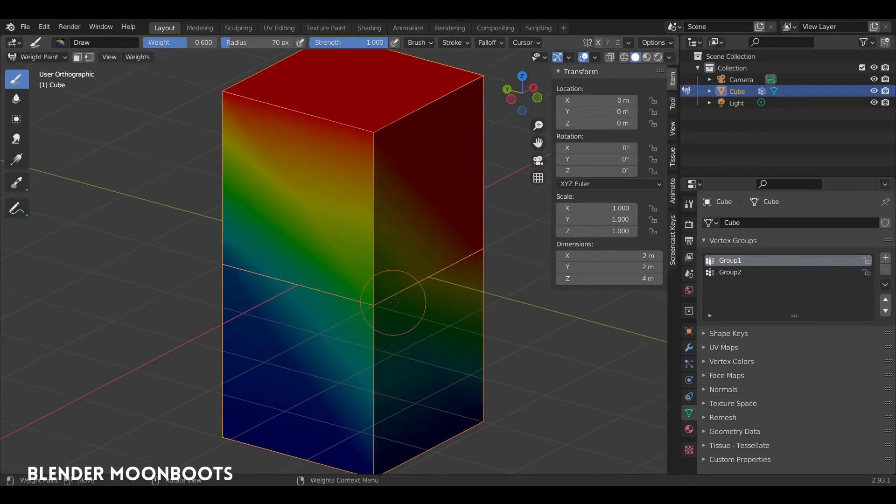
pyautogui.moveTo(474, 260)
pyautogui.mouseDown(button='middle')
pyautogui.moveTo(436, 260)
pyautogui.moveTo(480, 248)
pyautogui.moveTo(469, 269)
pyautogui.moveTo(377, 158)
pyautogui.mouseUp(button='middle')
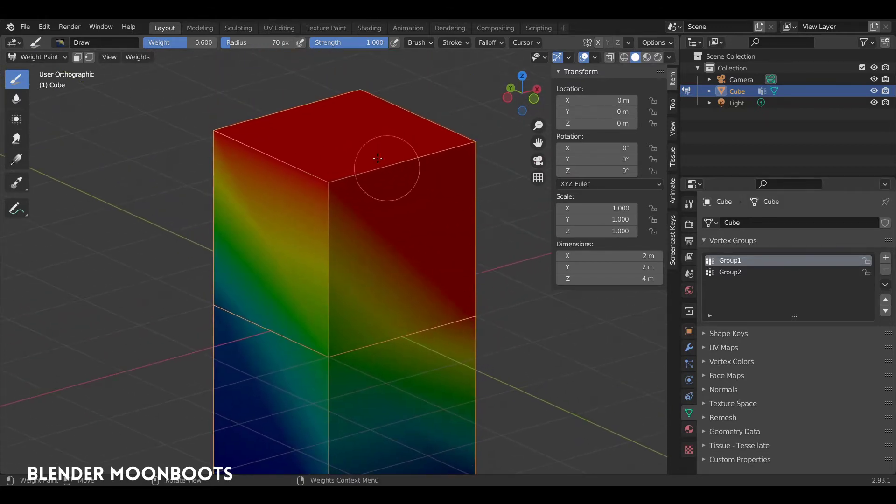
pyautogui.moveTo(426, 274)
pyautogui.mouseDown(button='middle')
pyautogui.moveTo(456, 234)
pyautogui.moveTo(436, 256)
pyautogui.mouseUp(button='middle')
# Orbit around the cube's underside, top and sides to inspect Group1 weights near the middle loop.
pyautogui.scroll(-2, 437, 257)
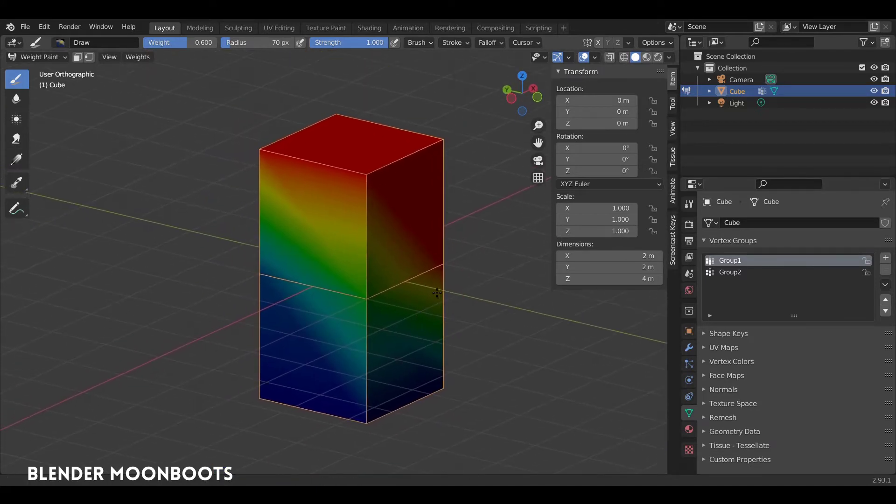
pyautogui.scroll(1, 405, 265)
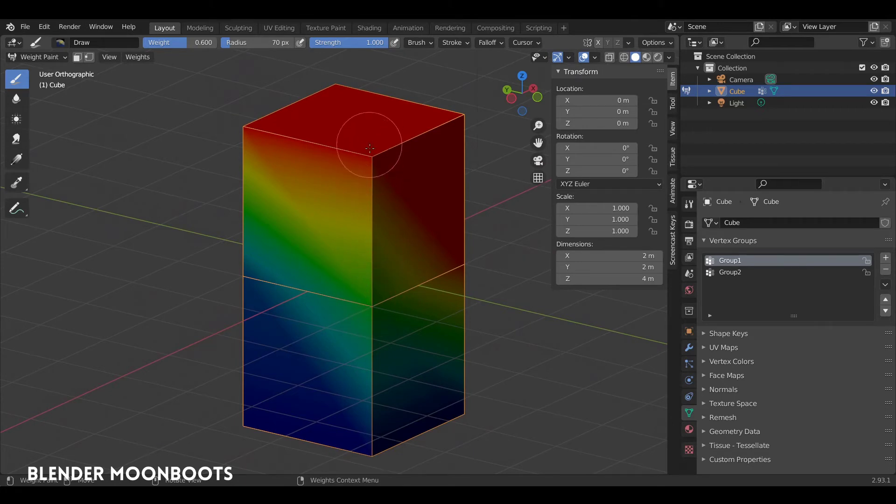
pyautogui.scroll(2, 384, 246)
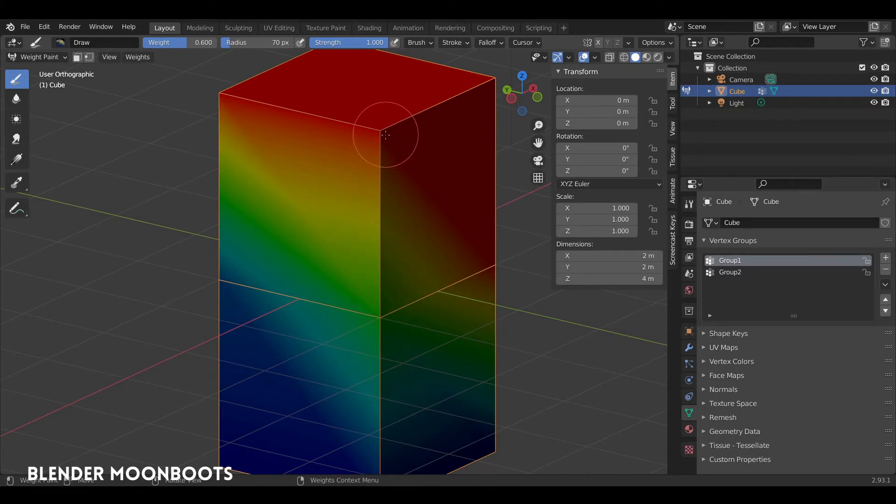
pyautogui.moveTo(396, 294); pyautogui.dragTo(311, 269, button='middle')
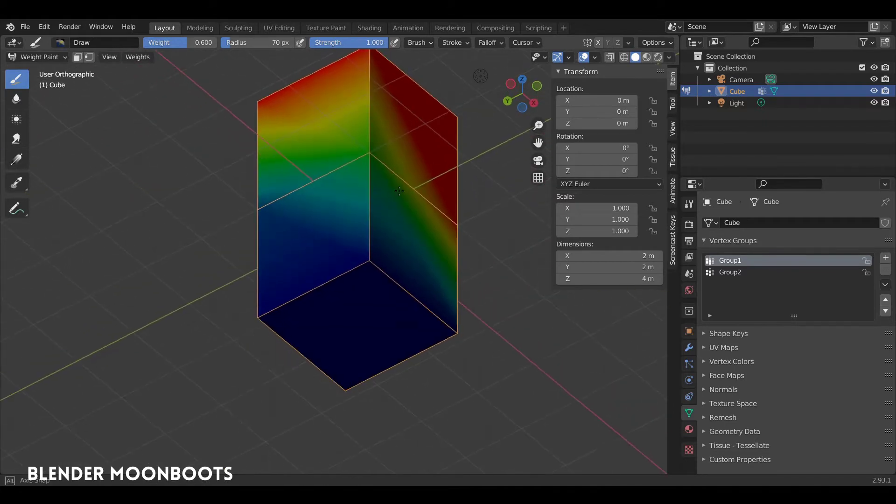
pyautogui.moveTo(414, 370); pyautogui.dragTo(264, 348, button='middle')
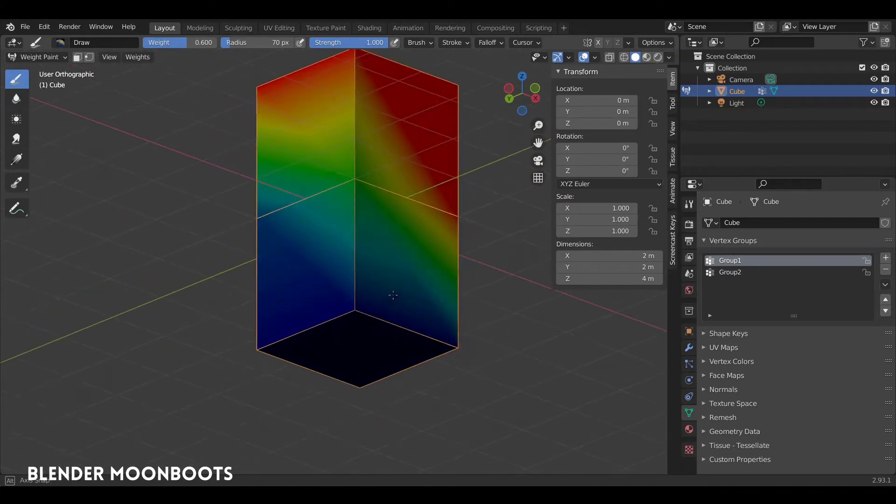
pyautogui.moveTo(440, 350); pyautogui.dragTo(429, 383, button='middle')
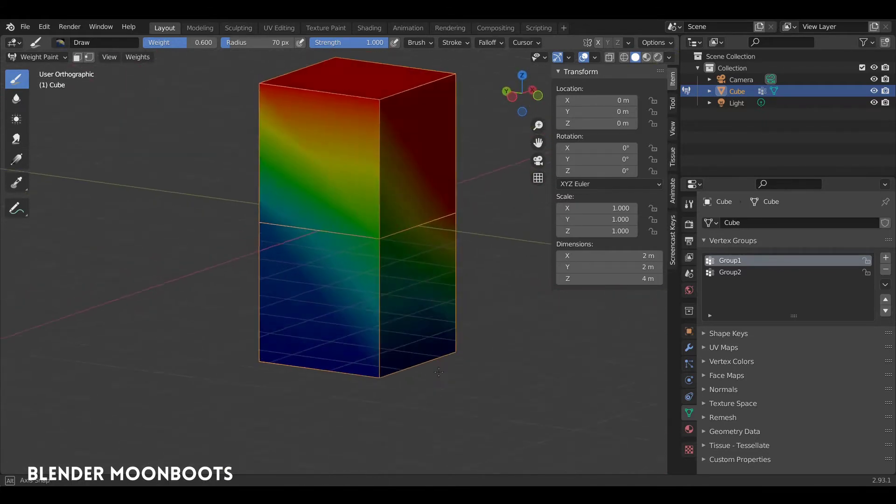
pyautogui.moveTo(411, 270)
pyautogui.mouseDown(button='middle')
pyautogui.moveTo(487, 247)
pyautogui.moveTo(373, 256)
pyautogui.moveTo(274, 203)
pyautogui.moveTo(340, 207)
pyautogui.mouseUp(button='middle')
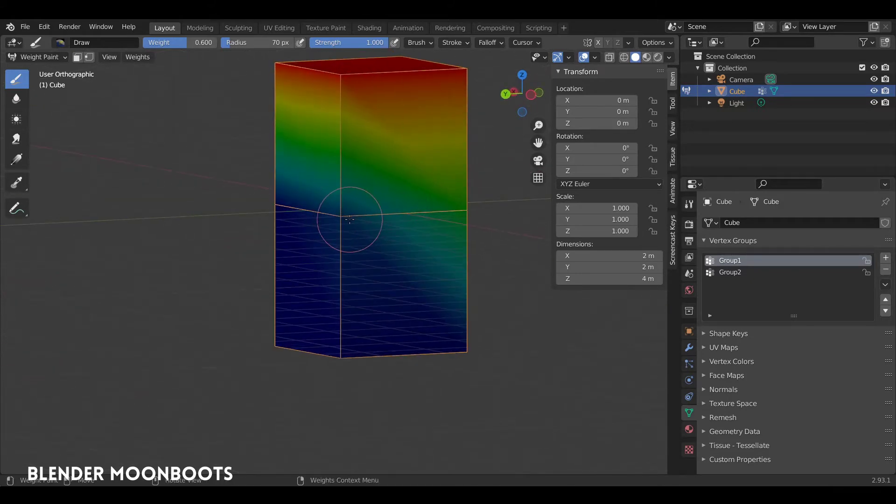
pyautogui.scroll(5, 350, 198)
pyautogui.moveTo(361, 189)
pyautogui.mouseDown(button='middle')
pyautogui.moveTo(334, 227)
pyautogui.moveTo(347, 224)
pyautogui.mouseUp(button='middle')
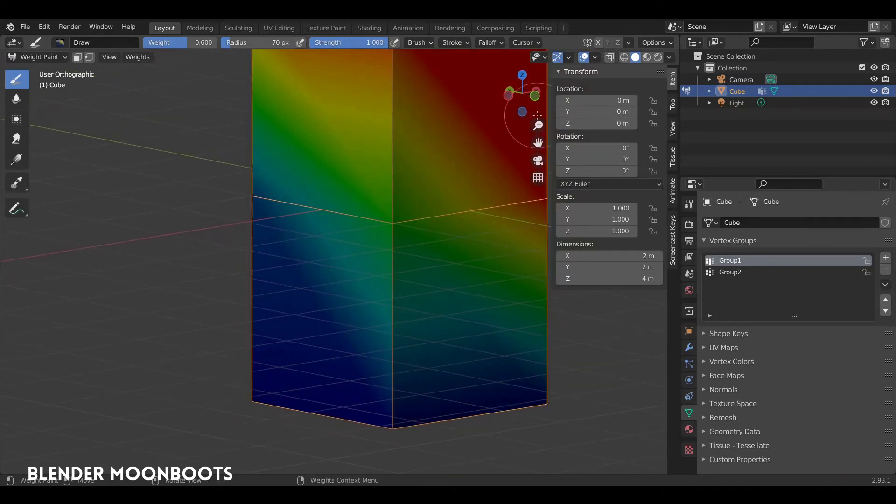
pyautogui.click(594, 57)
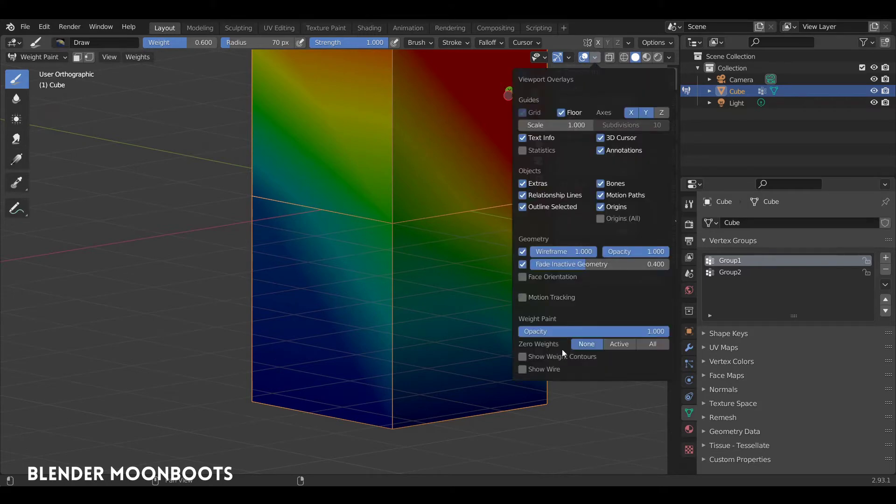
# Set Zero Weights to Active and orbit to inspect the cube's black unweighted areas.
pyautogui.click(620, 344)
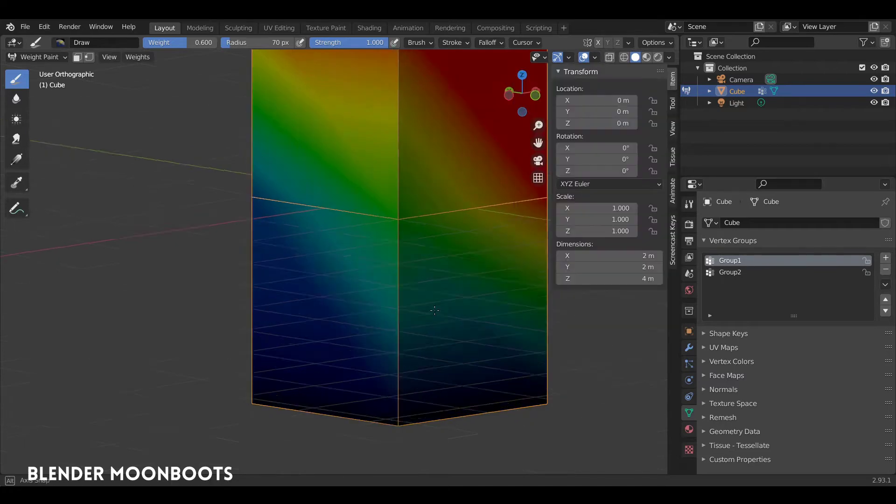
pyautogui.moveTo(467, 303)
pyautogui.mouseDown(button='middle')
pyautogui.moveTo(418, 293)
pyautogui.moveTo(558, 326)
pyautogui.mouseUp(button='middle')
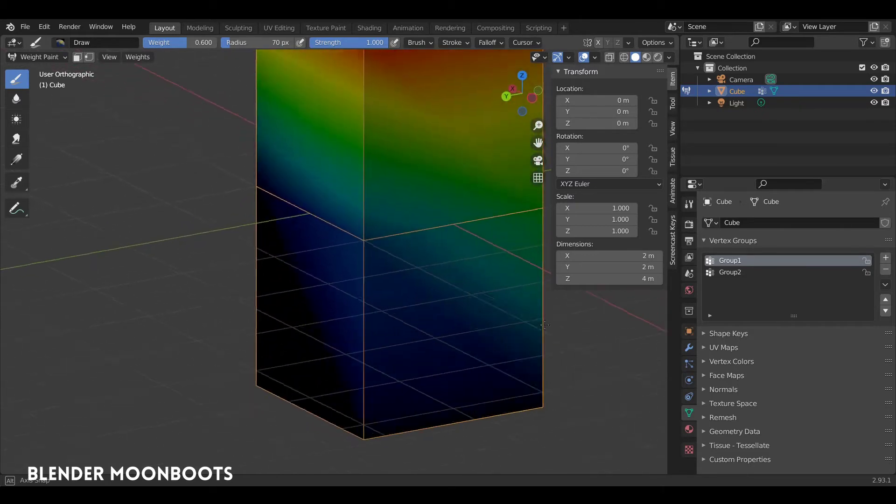
pyautogui.moveTo(558, 325); pyautogui.dragTo(272, 225, button='middle')
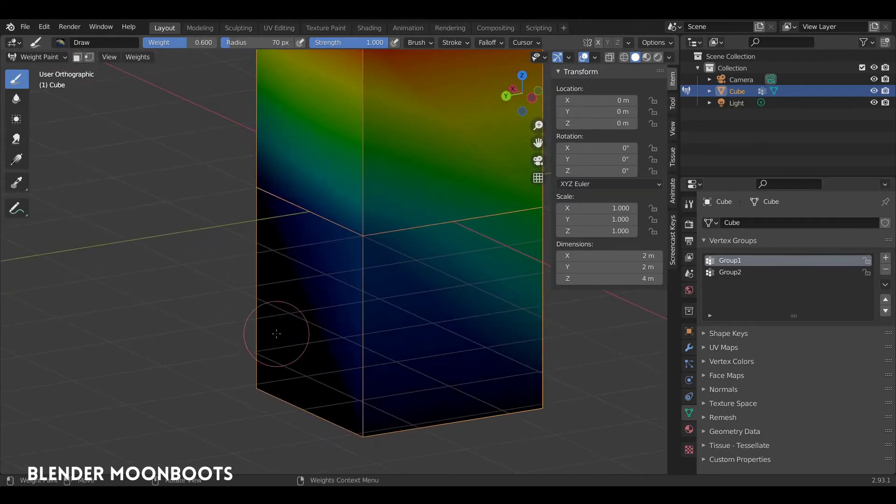
pyautogui.moveTo(280, 340)
pyautogui.mouseDown(button='middle')
pyautogui.moveTo(467, 292)
pyautogui.moveTo(350, 224)
pyautogui.mouseUp(button='middle')
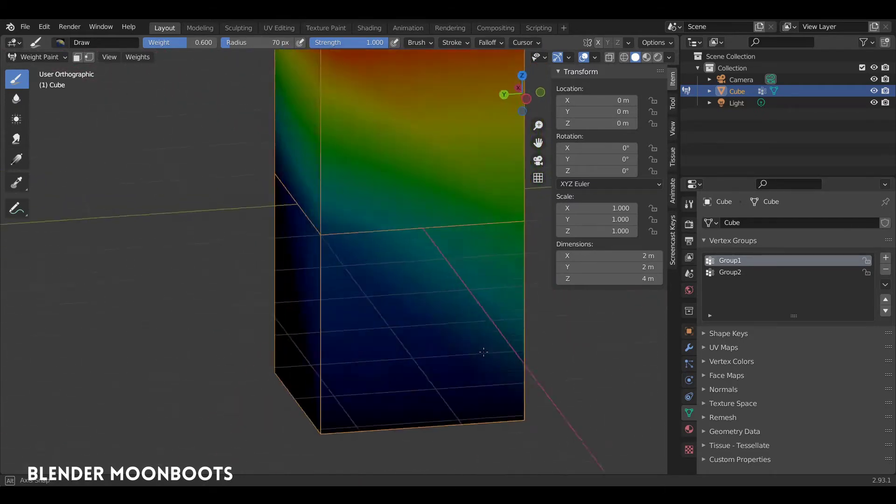
pyautogui.moveTo(375, 260)
pyautogui.mouseDown(button='middle')
pyautogui.moveTo(319, 236)
pyautogui.moveTo(251, 184)
pyautogui.mouseUp(button='middle')
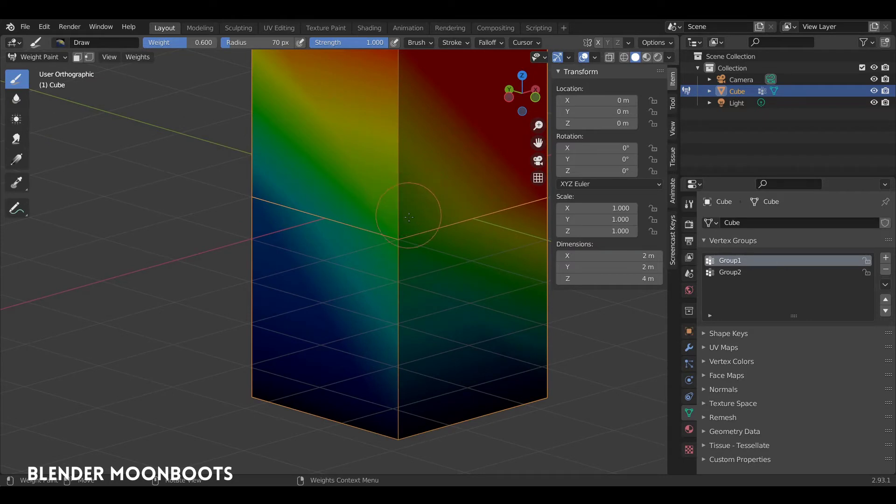
pyautogui.keyDown('shift'); pyautogui.moveTo(443, 233); pyautogui.dragTo(450, 242, button='middle'); pyautogui.keyUp('shift')
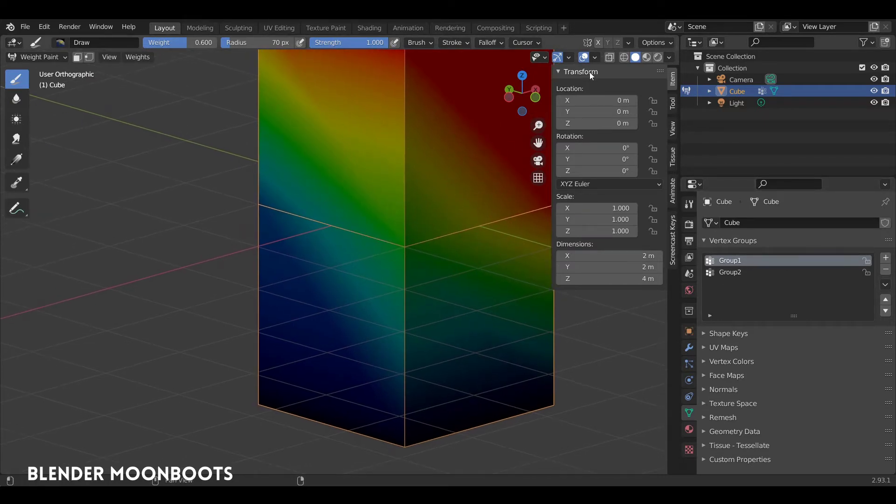
# Set Zero Weights back to None and make Group2 the active vertex group.
pyautogui.click(595, 56)
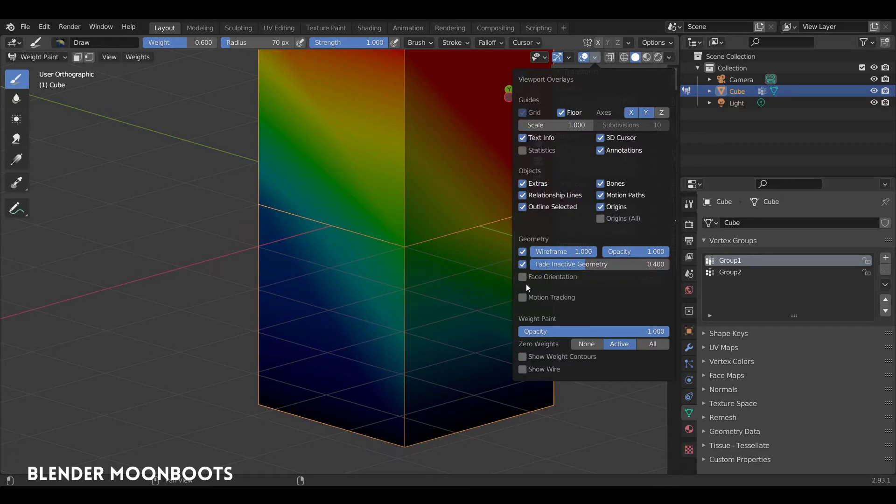
pyautogui.click(582, 346)
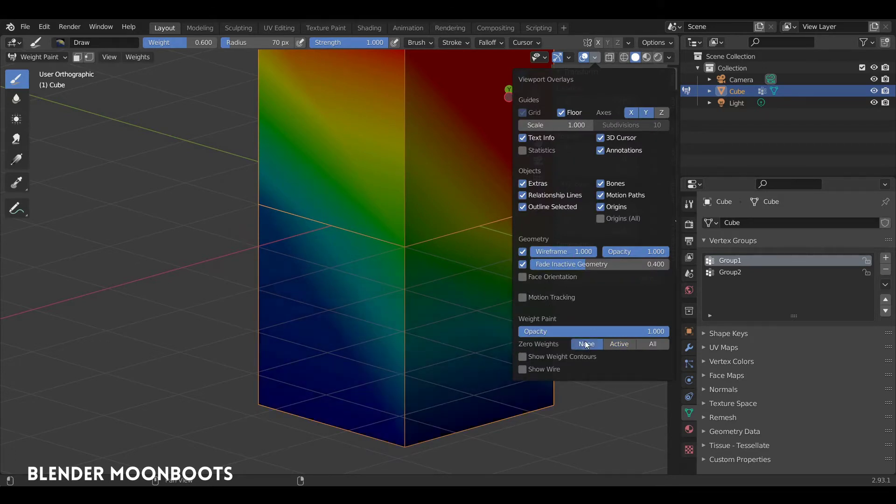
pyautogui.scroll(-2, 450, 310)
pyautogui.scroll(-2, 450, 310)
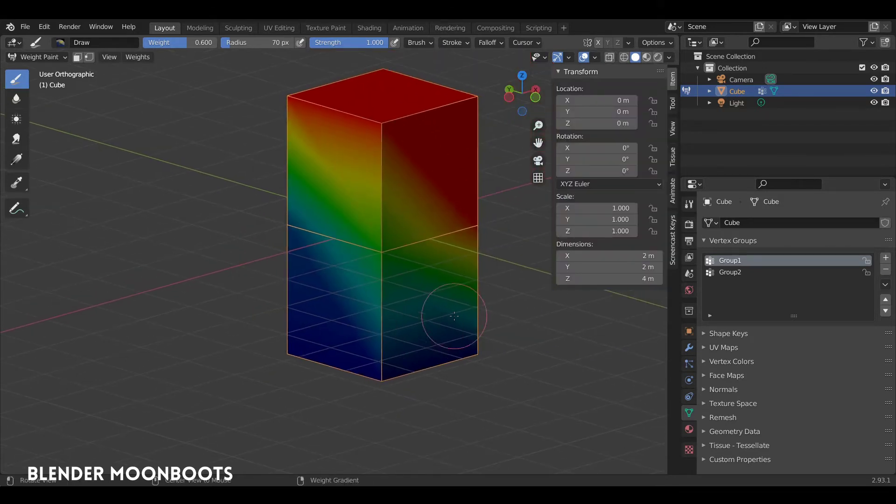
pyautogui.click(732, 274)
# Orbit around the cube to view its side.
pyautogui.moveTo(478, 287)
pyautogui.mouseDown(button='middle')
pyautogui.moveTo(469, 275)
pyautogui.moveTo(479, 268)
pyautogui.moveTo(436, 268)
pyautogui.moveTo(477, 236)
pyautogui.moveTo(294, 374)
pyautogui.moveTo(442, 235)
pyautogui.moveTo(401, 259)
pyautogui.mouseUp(button='middle')
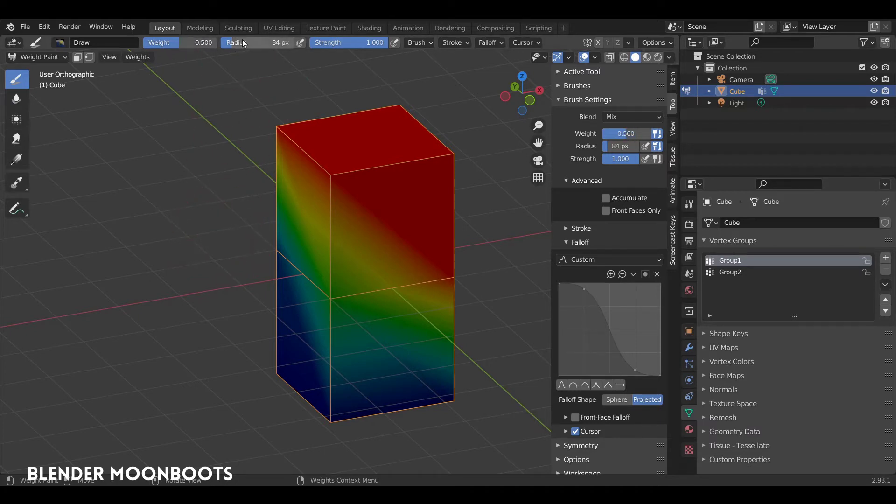
# Try brush radii of 112 px and 167 px, keeping strength at 1.000.
pyautogui.moveTo(270, 47); pyautogui.dragTo(290, 52)
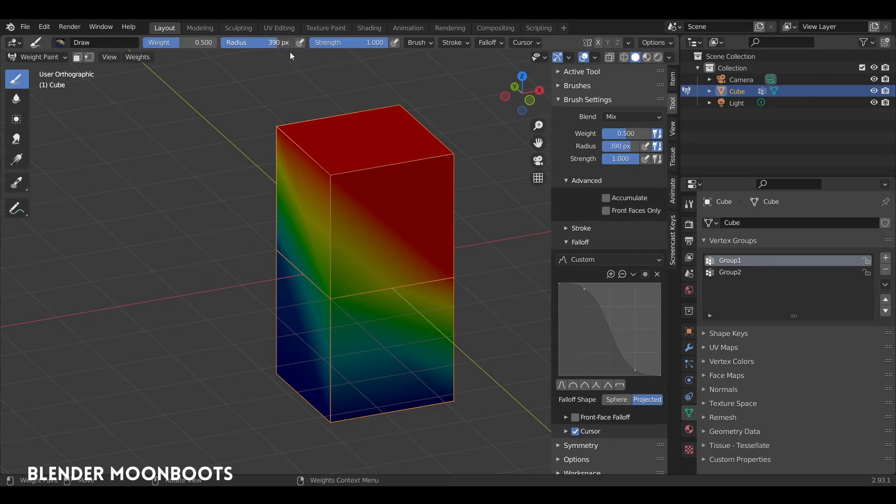
pyautogui.press('f')
pyautogui.click(210, 224)
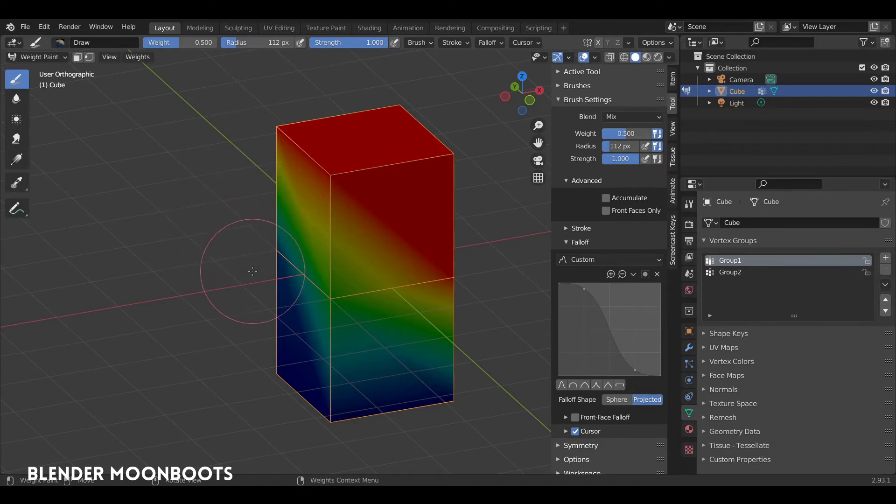
pyautogui.press('f')
pyautogui.click(326, 261)
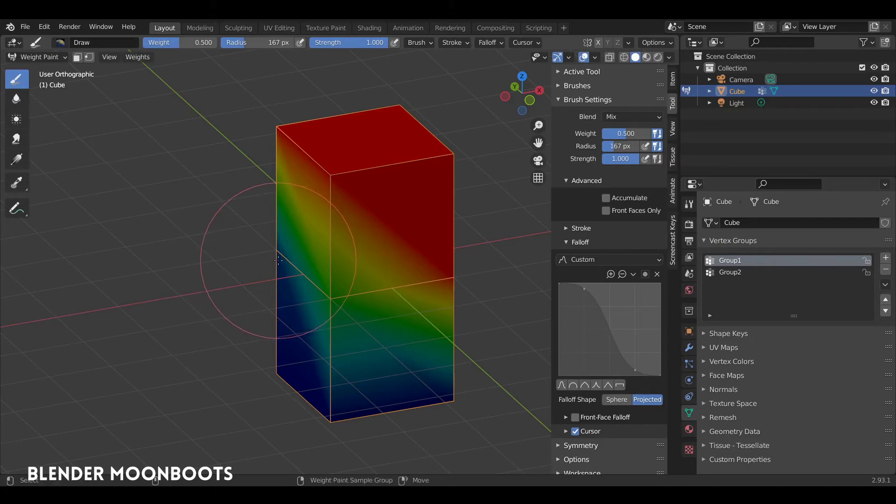
pyautogui.hotkey('shift', 'f')
pyautogui.click(324, 243)
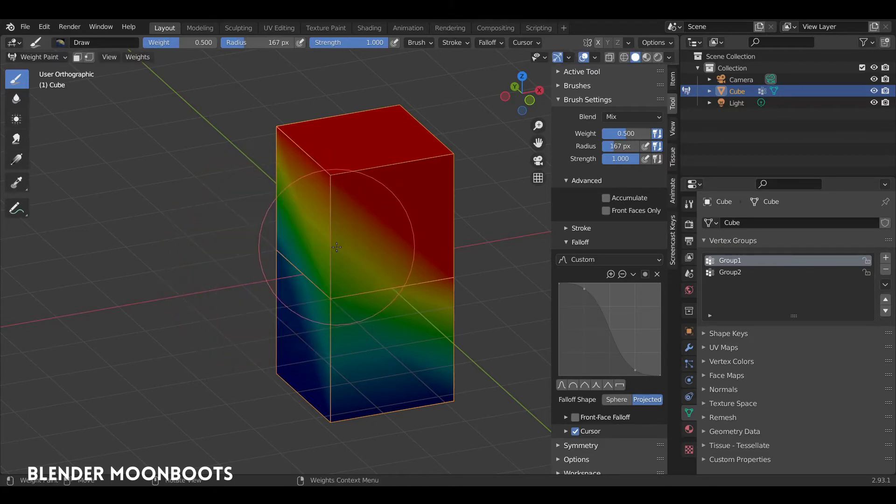
# Set the brush radius to 76 px and check the Blend mode list.
pyautogui.press('f')
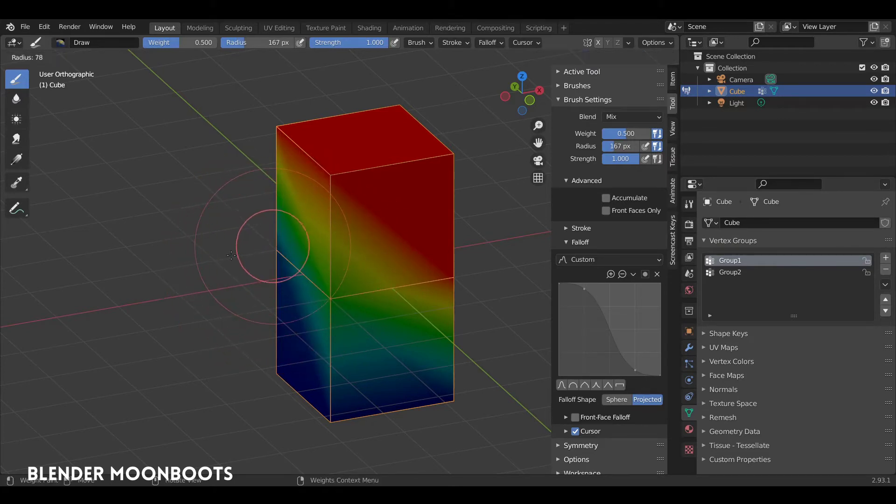
pyautogui.click(284, 249)
pyautogui.keyDown('shift'); pyautogui.moveTo(283, 250); pyautogui.dragTo(289, 247, button='middle'); pyautogui.keyUp('shift')
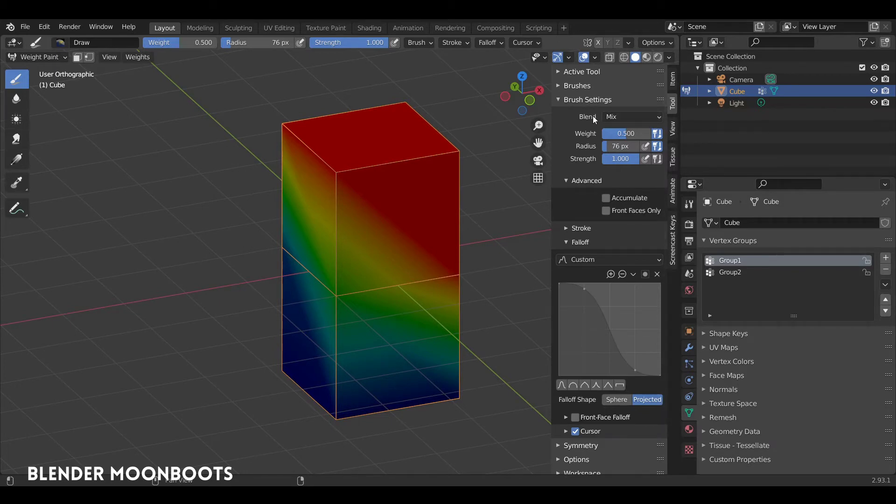
pyautogui.click(620, 116)
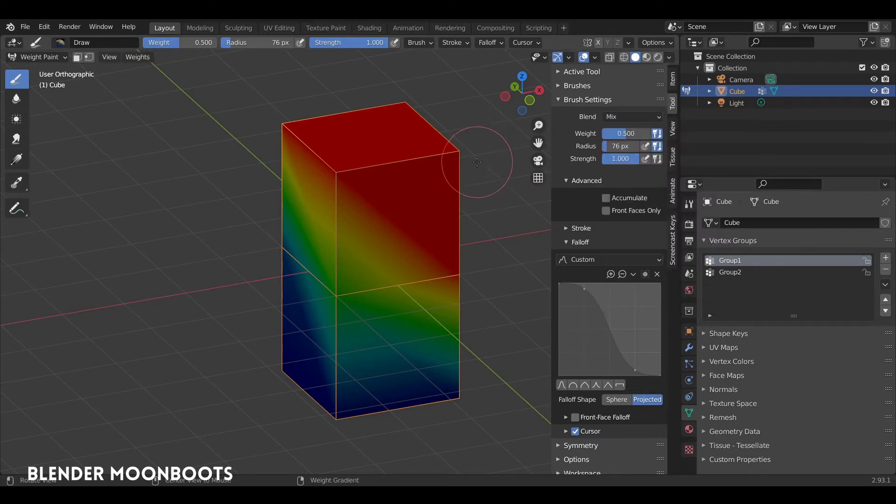
pyautogui.moveTo(484, 156)
pyautogui.mouseDown(button='middle')
pyautogui.moveTo(492, 158)
pyautogui.moveTo(480, 157)
pyautogui.mouseUp(button='middle')
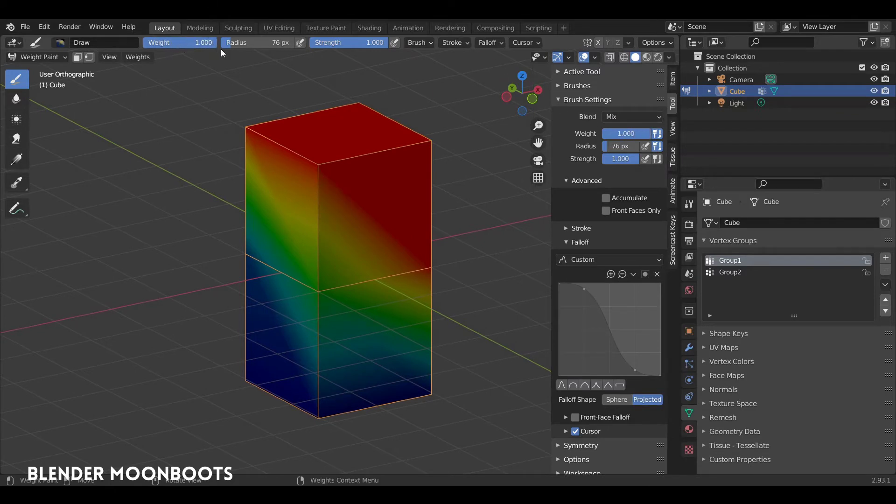
# Paint full weight over the cube's upper half, subtract weight down its left side, then restore Mix blending.
pyautogui.moveTo(331, 278); pyautogui.dragTo(245, 386)
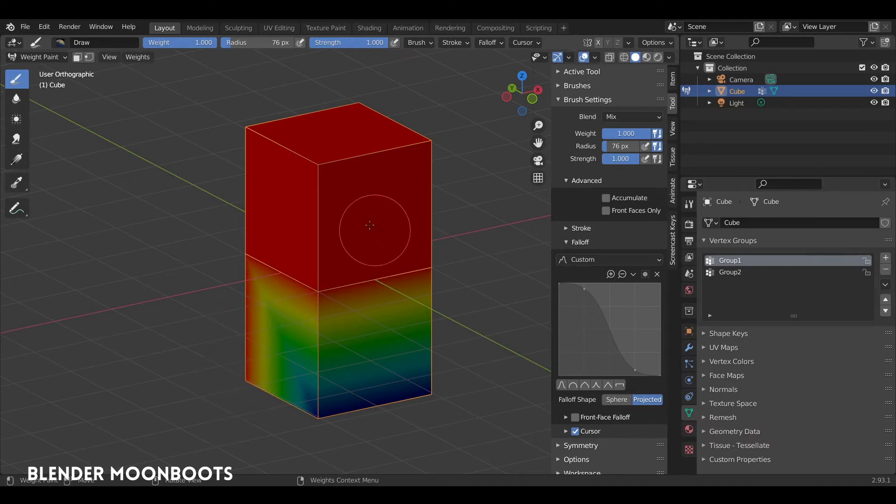
pyautogui.click(621, 116)
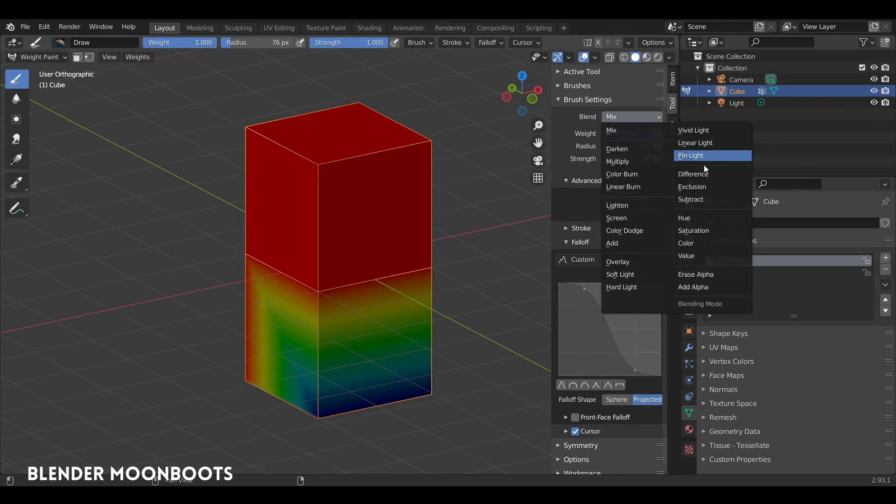
pyautogui.click(739, 155)
pyautogui.moveTo(244, 273); pyautogui.dragTo(260, 378)
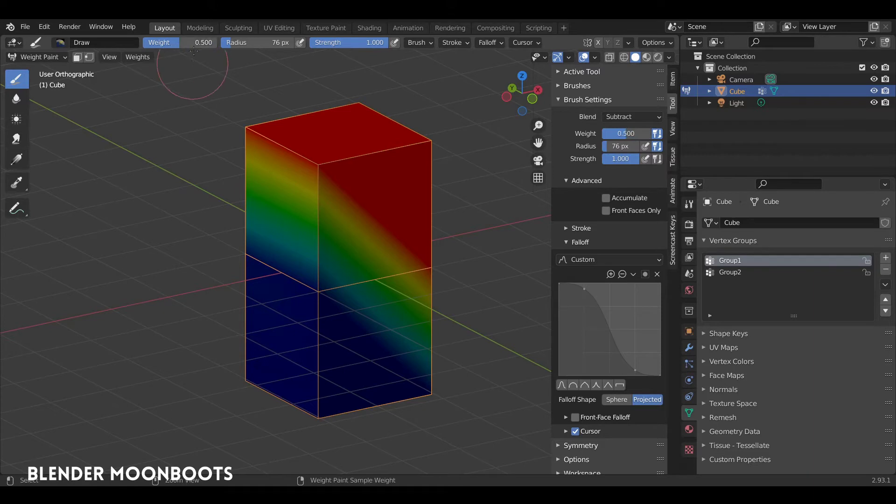
pyautogui.click(632, 117)
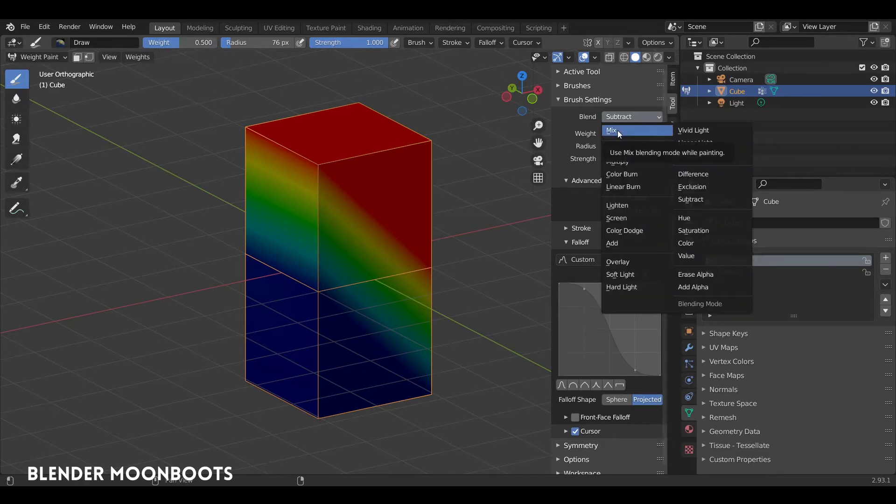
pyautogui.click(617, 130)
pyautogui.click(304, 278)
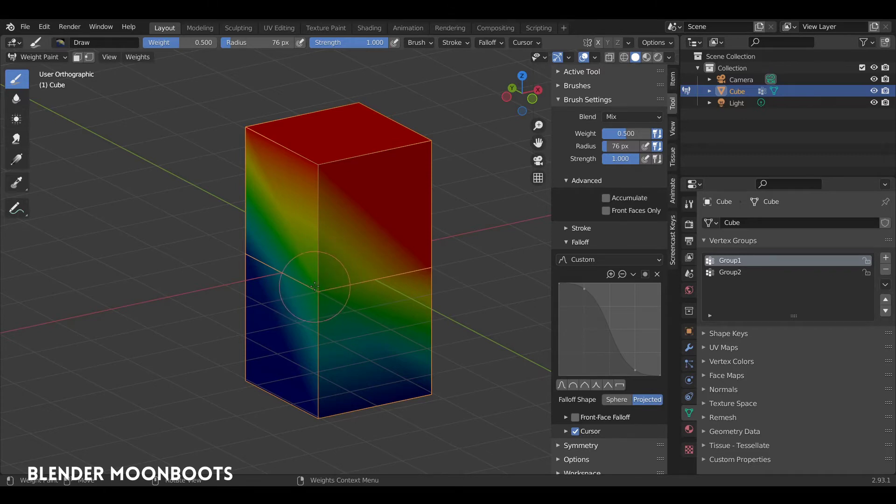
# Set the Draw brush weight to 0.100.
pyautogui.click(627, 133)
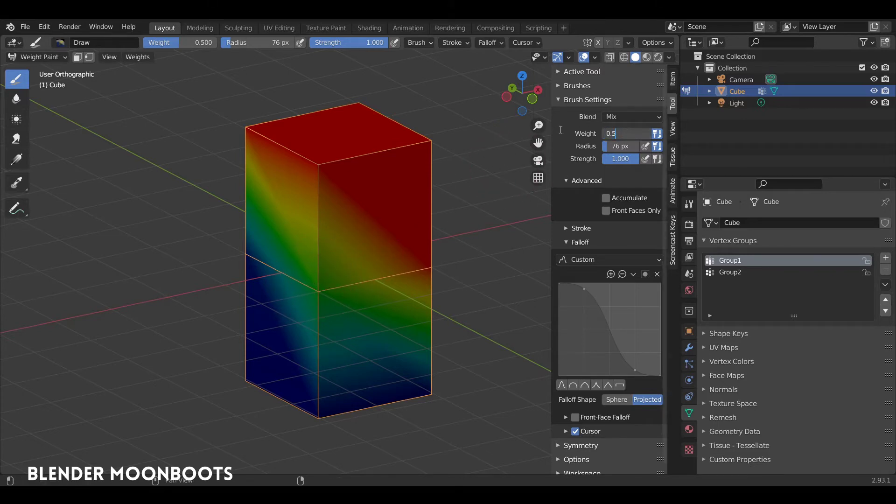
pyautogui.write('0.1')
pyautogui.press('Return')
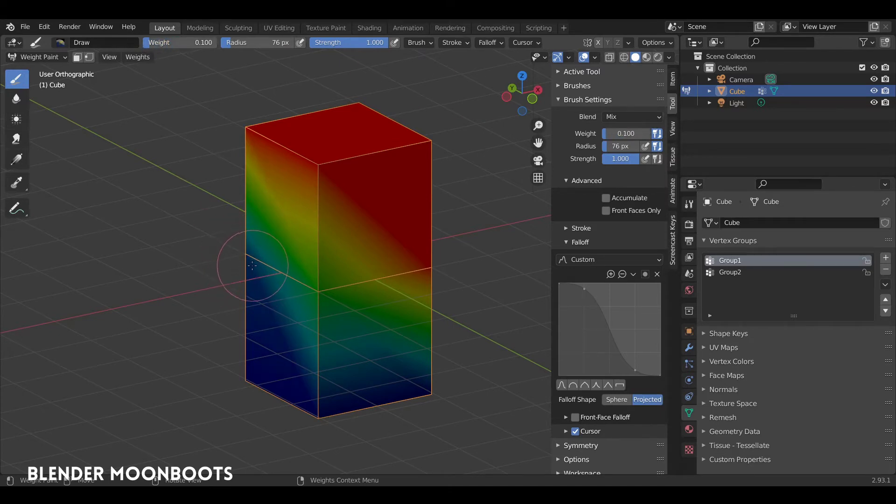
pyautogui.moveTo(311, 251); pyautogui.dragTo(341, 260, button='middle')
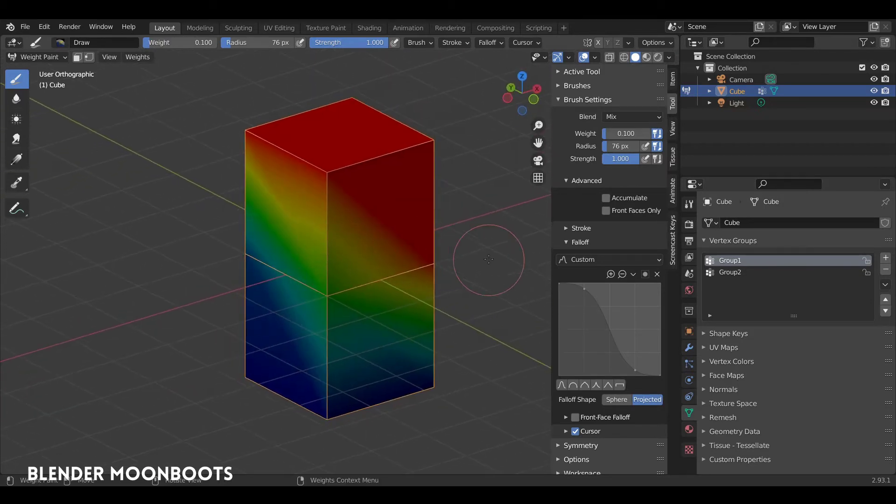
pyautogui.moveTo(450, 252); pyautogui.dragTo(471, 219, button='middle')
# Make Group2 the active vertex group.
pyautogui.click(730, 272)
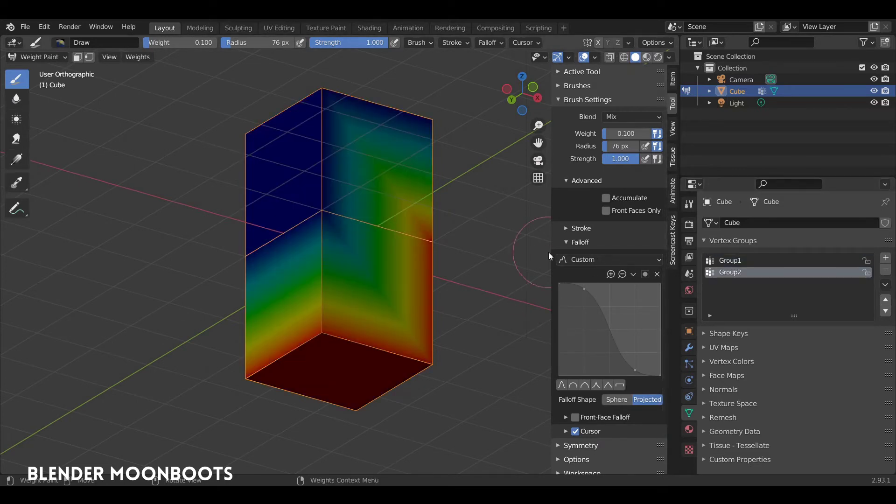
pyautogui.moveTo(456, 243); pyautogui.dragTo(481, 311, button='middle')
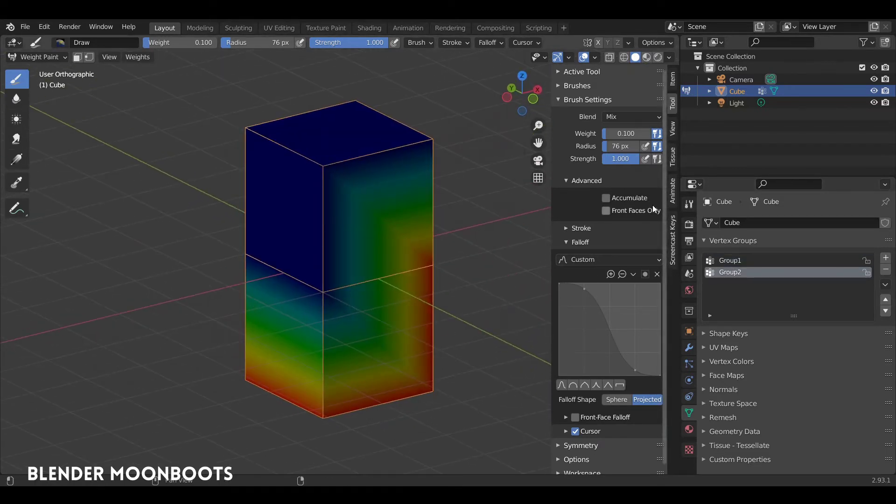
pyautogui.moveTo(513, 243); pyautogui.dragTo(518, 201, button='middle')
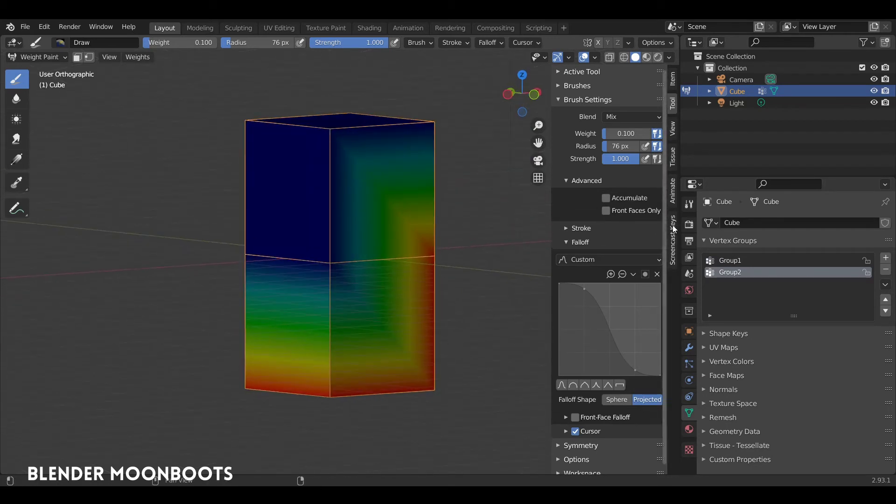
pyautogui.scroll(-1, 607, 224)
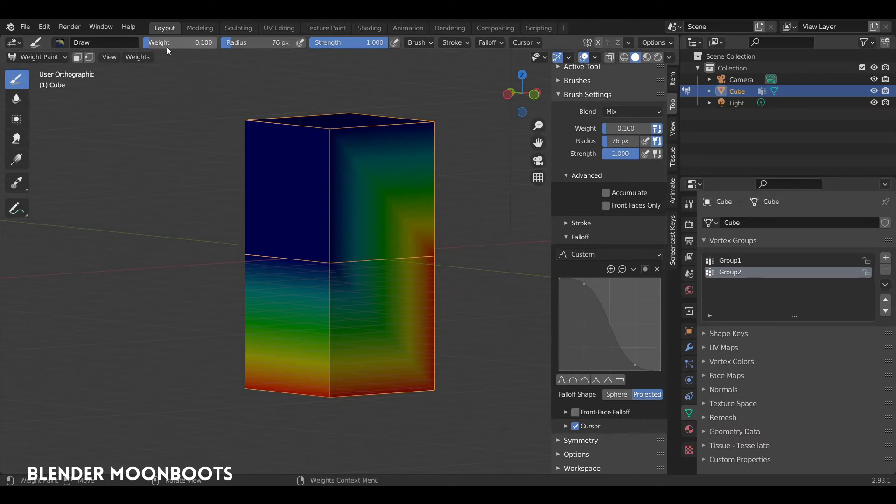
# Raise the brush weight back to 1.000 for painting Group2.
pyautogui.moveTo(166, 47); pyautogui.dragTo(280, 53)
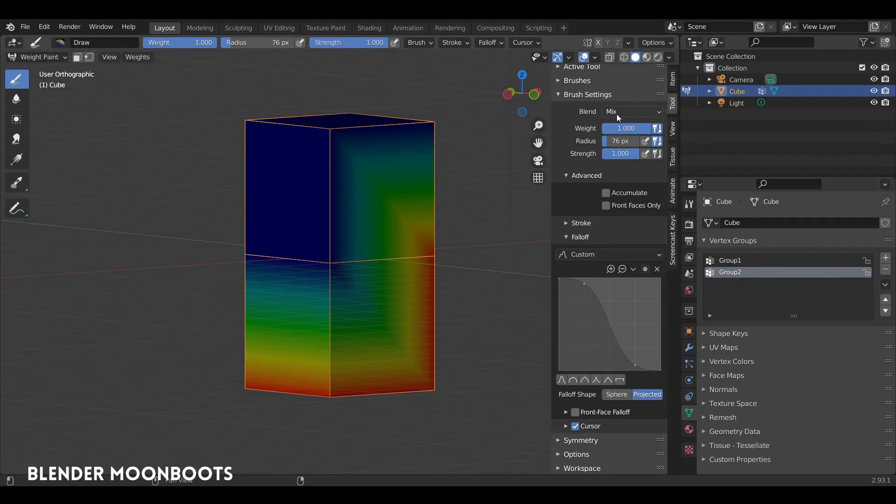
pyautogui.moveTo(259, 260); pyautogui.dragTo(532, 263, button='middle')
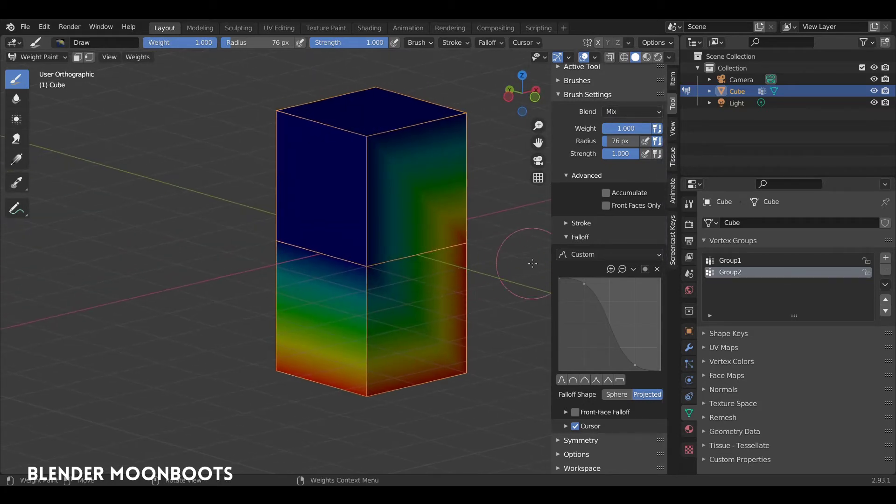
pyautogui.moveTo(260, 240)
pyautogui.keyDown('alt'); pyautogui.mouseDown(button='middle')
pyautogui.moveTo(391, 228)
pyautogui.moveTo(450, 265)
pyautogui.mouseUp(button='middle'); pyautogui.keyUp('alt')
pyautogui.keyDown('shift'); pyautogui.moveTo(407, 163); pyautogui.dragTo(384, 214, button='middle'); pyautogui.keyUp('shift')
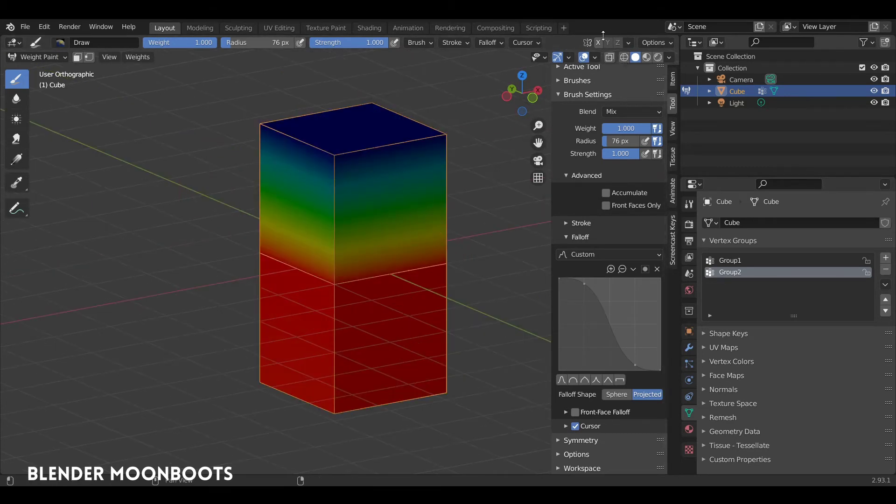
# Turn off the Wireframe overlay and switch the cube to Object Mode.
pyautogui.click(596, 57)
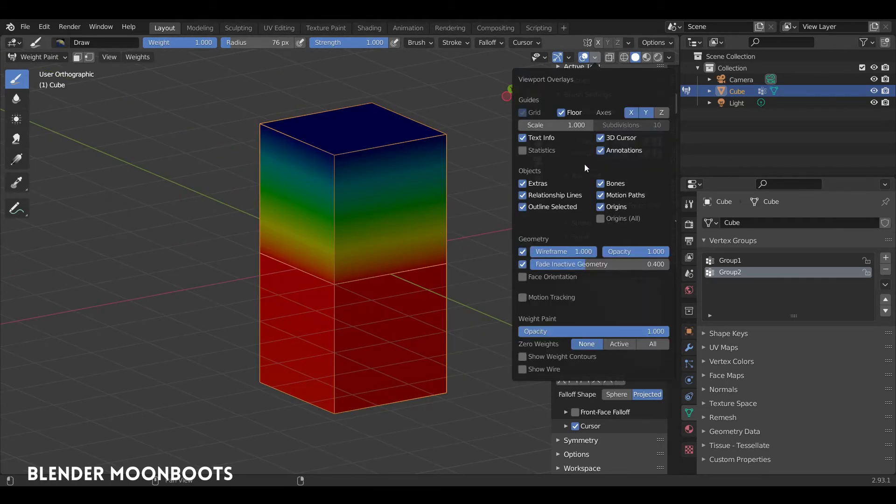
pyautogui.click(522, 252)
pyautogui.hotkey('ctrl', 'Tab')
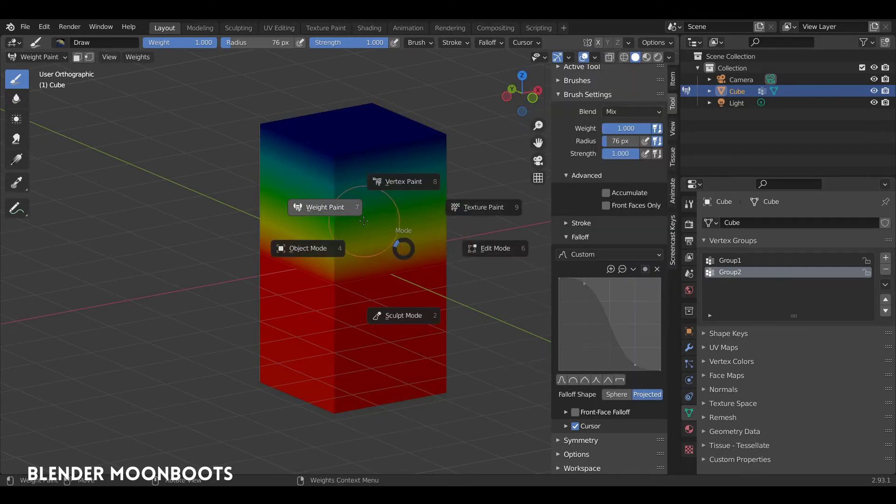
pyautogui.click(348, 248)
# Save object.blend and delete the Group2 and Group1 vertex groups.
pyautogui.keyDown('shift'); pyautogui.moveTo(438, 244); pyautogui.dragTo(454, 253, button='middle'); pyautogui.keyUp('shift')
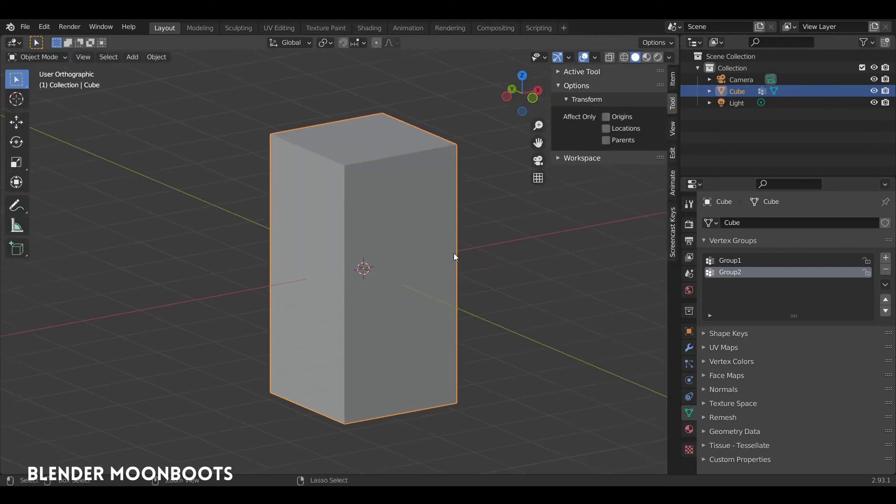
pyautogui.hotkey('ctrl', 's')
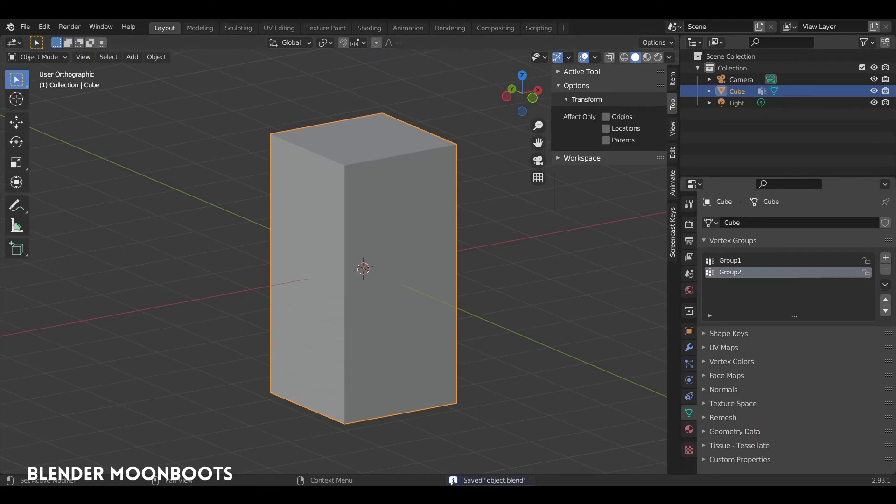
pyautogui.click(886, 269)
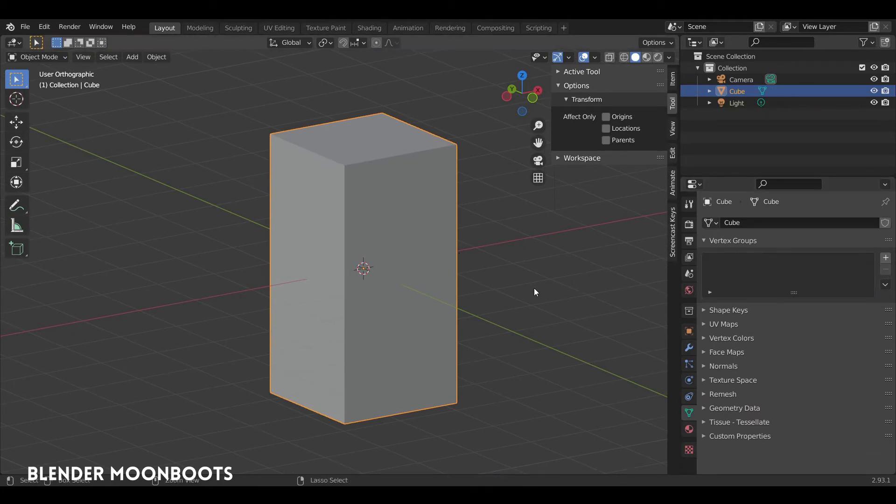
# Add an armature at the cube's centre.
pyautogui.moveTo(411, 236)
pyautogui.mouseDown(button='middle')
pyautogui.moveTo(396, 243)
pyautogui.moveTo(405, 250)
pyautogui.mouseUp(button='middle')
pyautogui.hotkey('shift', 'a')
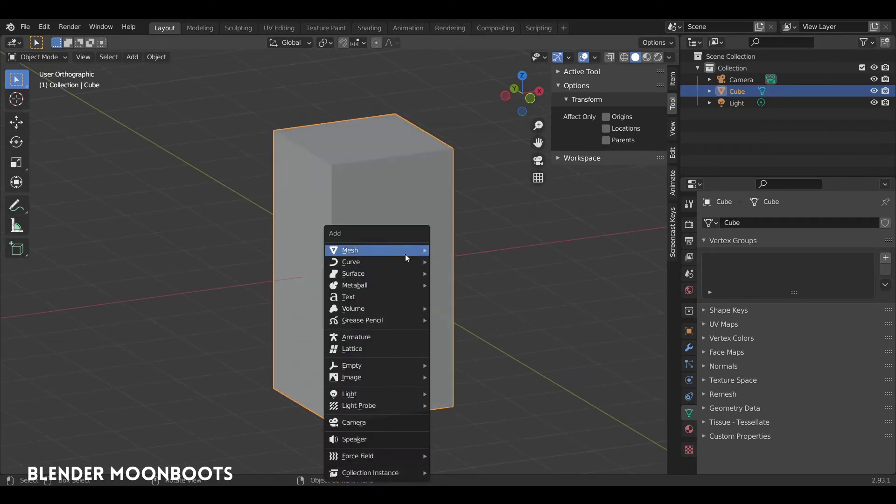
pyautogui.click(385, 336)
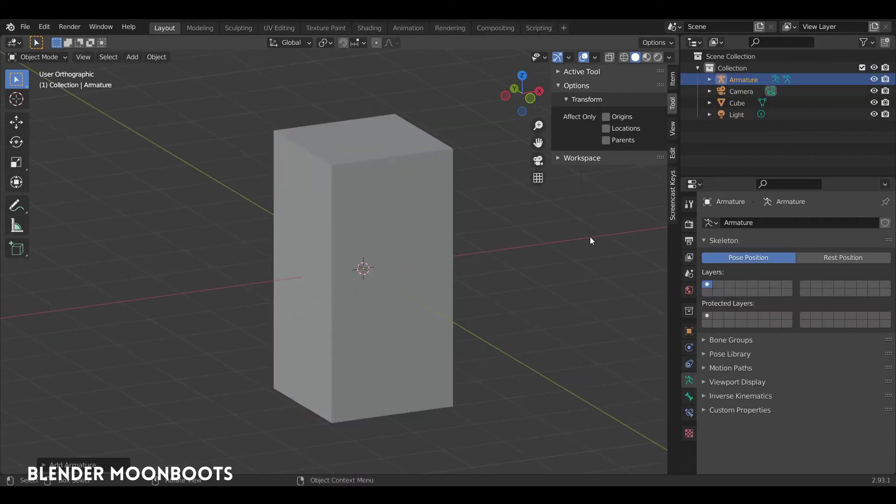
# Show the armature In Front, switch to Front view, and enter Edit Mode.
pyautogui.click(689, 332)
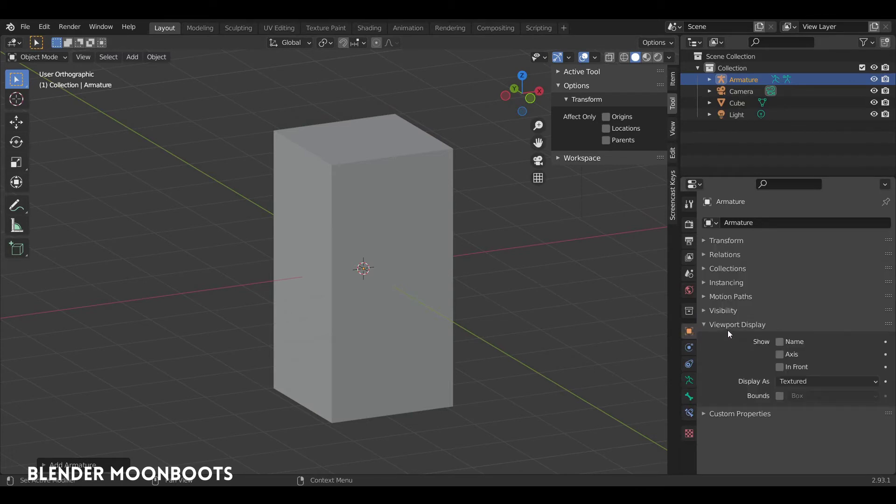
pyautogui.click(779, 367)
pyautogui.press('KP_1')
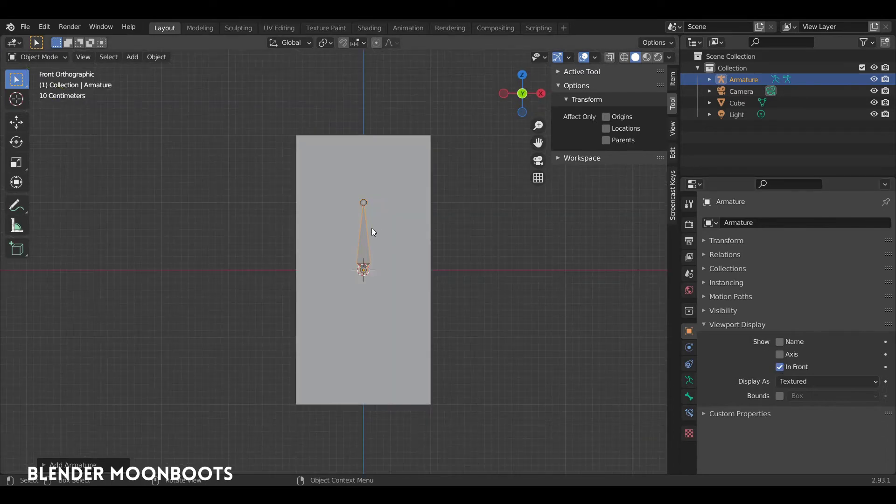
pyautogui.press('Tab')
# Move the bone's head to the cube's bottom and its tail to the middle.
pyautogui.click(366, 257)
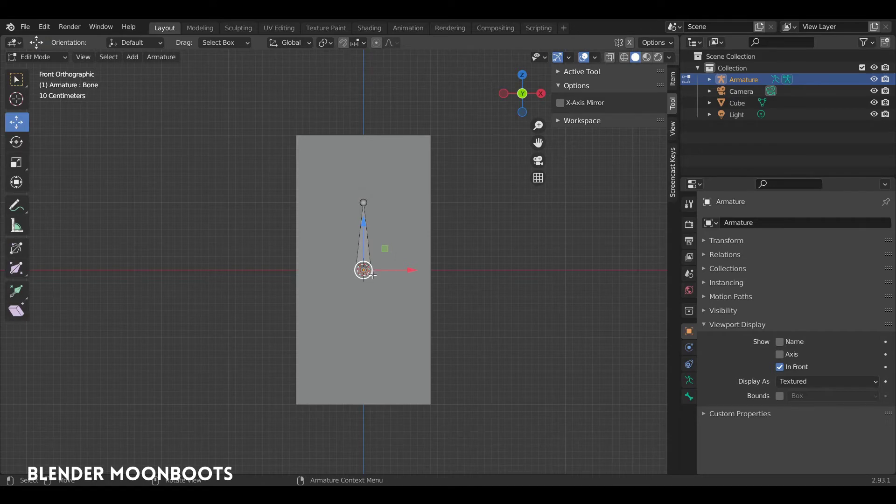
pyautogui.hotkey('shift', 'space')
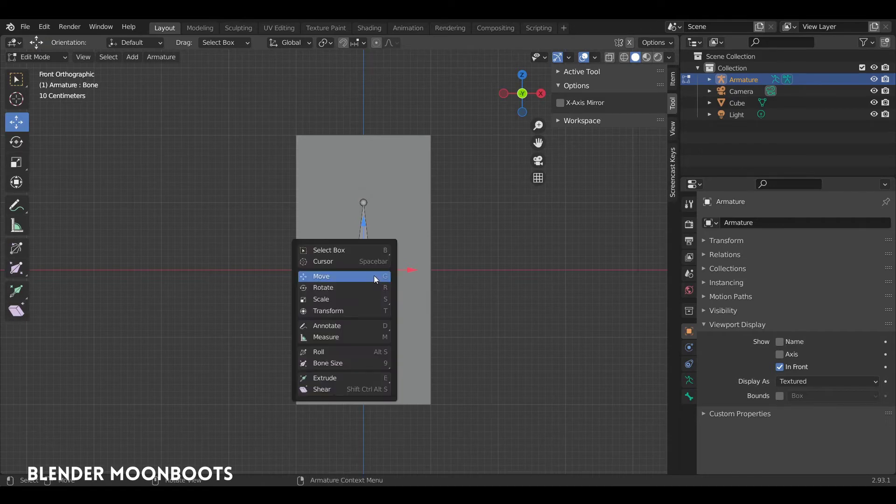
pyautogui.click(329, 278)
pyautogui.moveTo(364, 226); pyautogui.dragTo(364, 354)
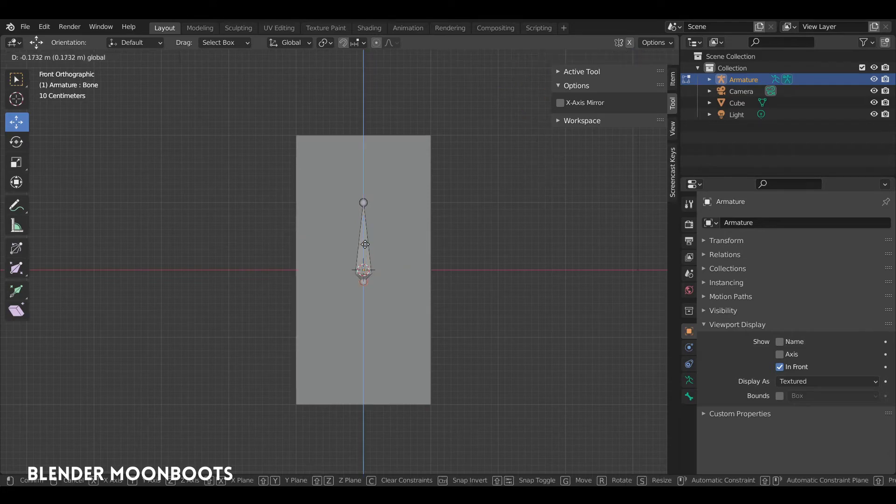
pyautogui.click(363, 199)
pyautogui.moveTo(363, 156); pyautogui.dragTo(365, 227)
# Extrude Bone.001 along Z from the middle up to the cube's top.
pyautogui.press('e')
pyautogui.press('z')
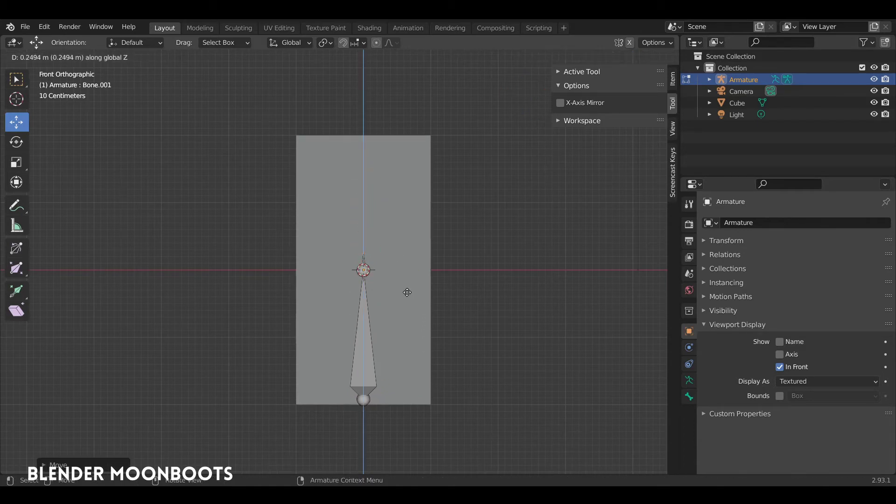
pyautogui.click(438, 180)
pyautogui.moveTo(438, 182)
pyautogui.mouseDown(button='middle')
pyautogui.moveTo(438, 212)
pyautogui.moveTo(406, 238)
pyautogui.moveTo(378, 190)
pyautogui.moveTo(388, 267)
pyautogui.mouseUp(button='middle')
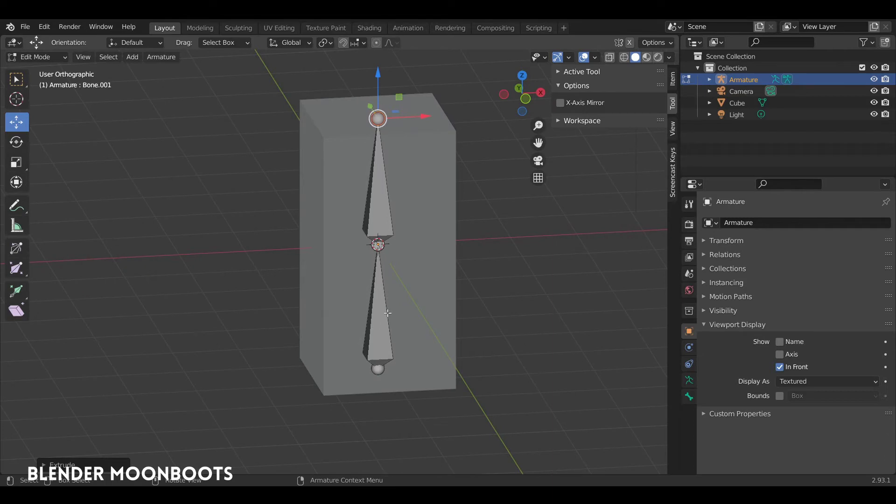
pyautogui.hotkey('ctrl', 'Tab')
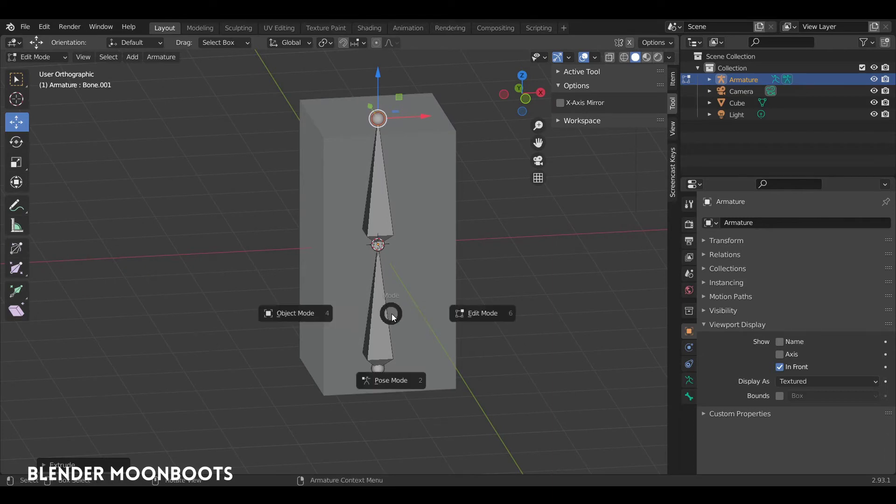
pyautogui.click(384, 379)
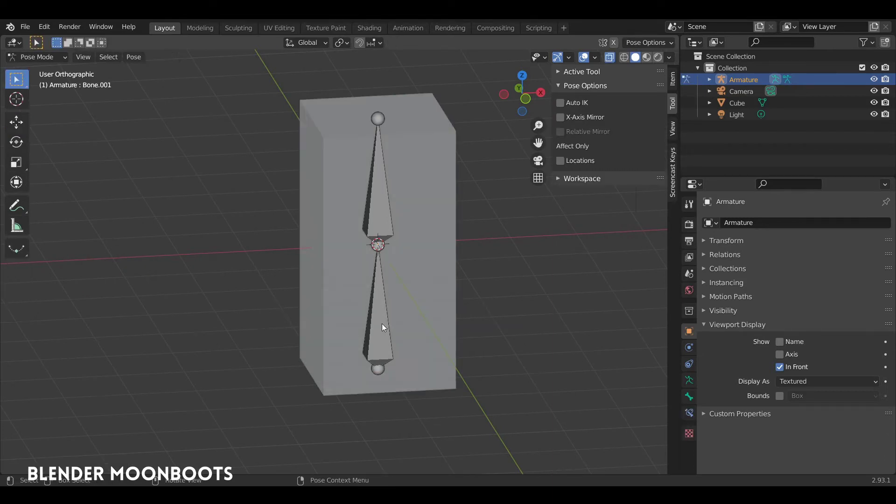
pyautogui.click(383, 300)
pyautogui.press('r')
pyautogui.press('Escape')
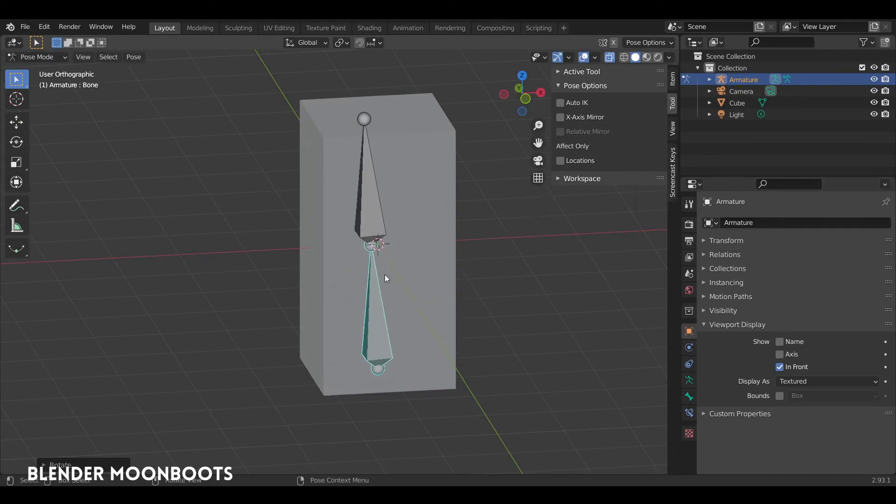
pyautogui.press('g')
pyautogui.click(291, 318)
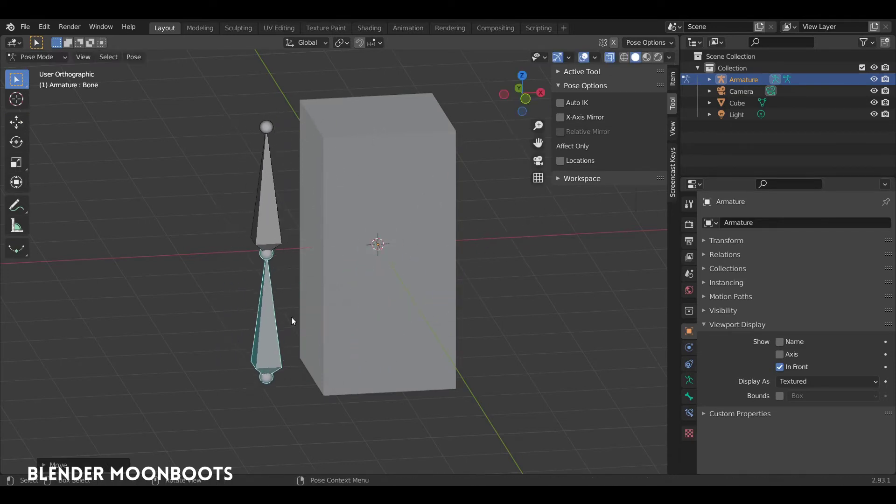
pyautogui.hotkey('alt', 'g')
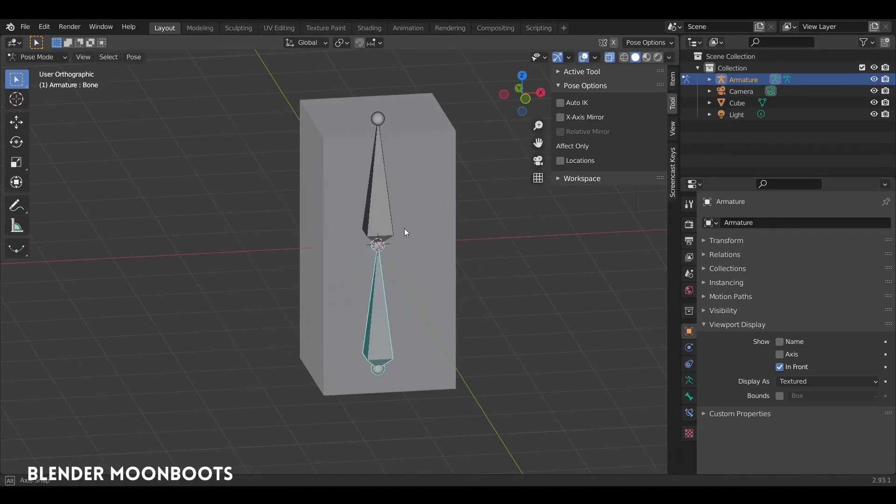
pyautogui.moveTo(404, 228)
pyautogui.mouseDown(button='middle')
pyautogui.moveTo(406, 265)
pyautogui.moveTo(391, 276)
pyautogui.moveTo(398, 288)
pyautogui.moveTo(380, 278)
pyautogui.mouseUp(button='middle')
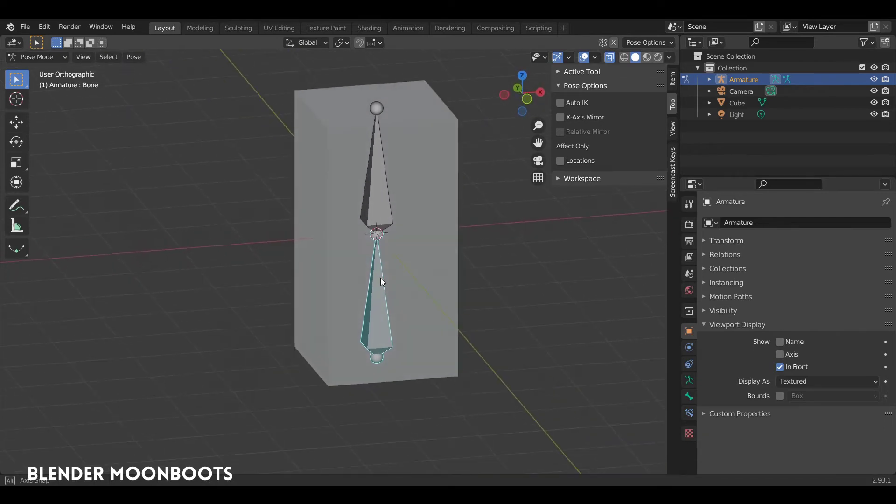
pyautogui.click(380, 211)
pyautogui.press('r')
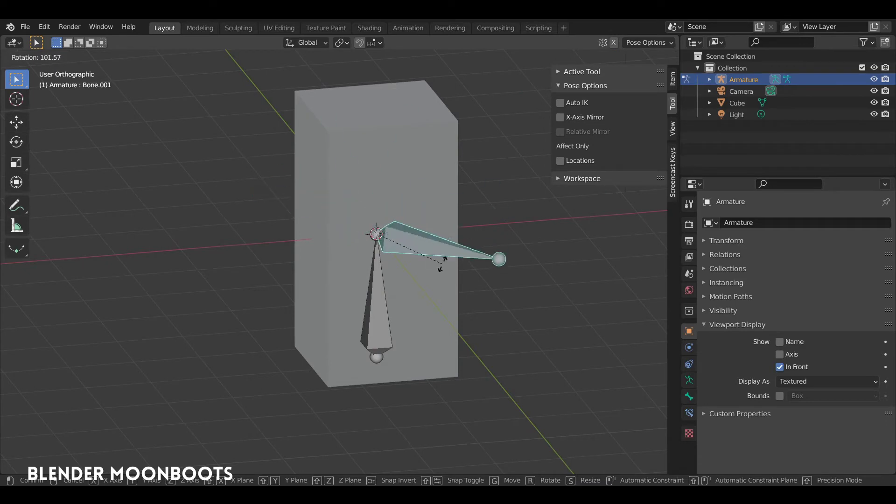
pyautogui.click(442, 248)
pyautogui.moveTo(440, 245)
pyautogui.mouseDown(button='middle')
pyautogui.moveTo(419, 256)
pyautogui.moveTo(430, 262)
pyautogui.moveTo(436, 254)
pyautogui.mouseUp(button='middle')
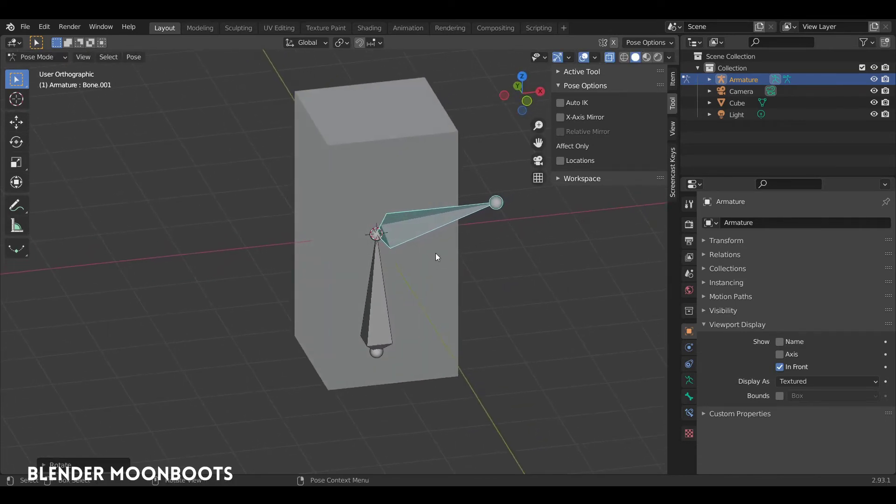
pyautogui.hotkey('ctrl', 'z')
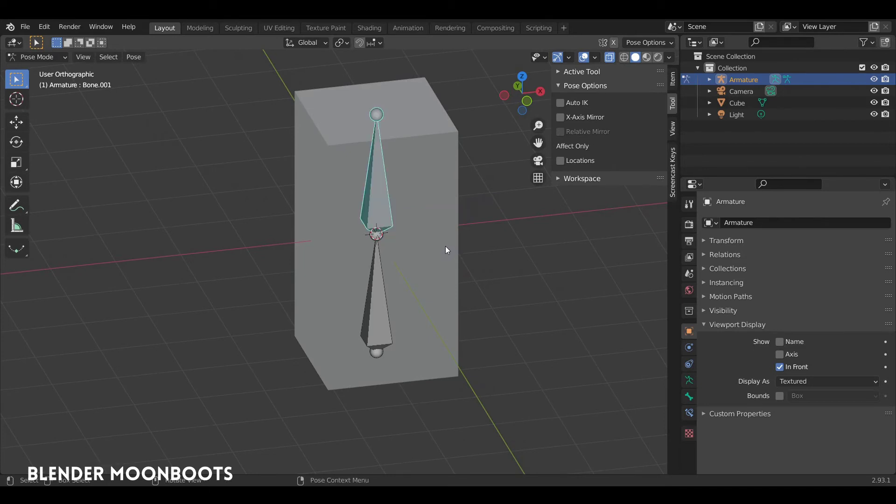
pyautogui.click(385, 299)
pyautogui.press('g')
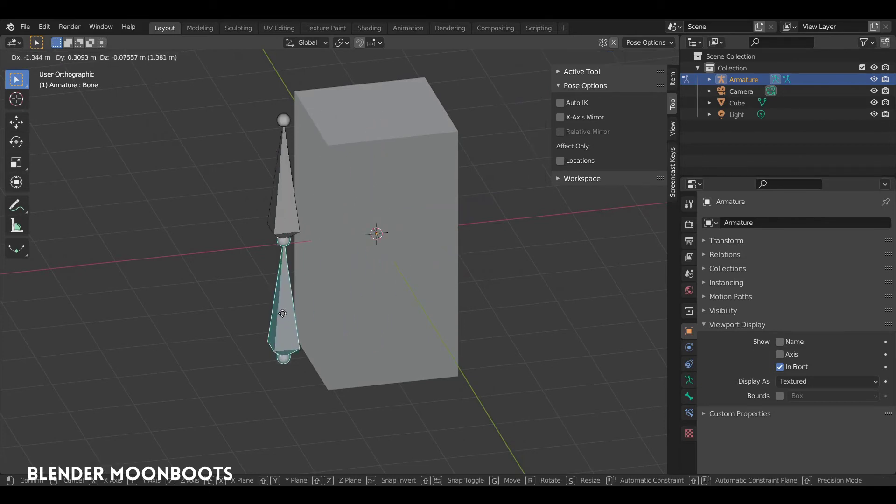
pyautogui.click(260, 311)
pyautogui.hotkey('alt', 'g')
pyautogui.moveTo(389, 257); pyautogui.dragTo(392, 225, button='middle')
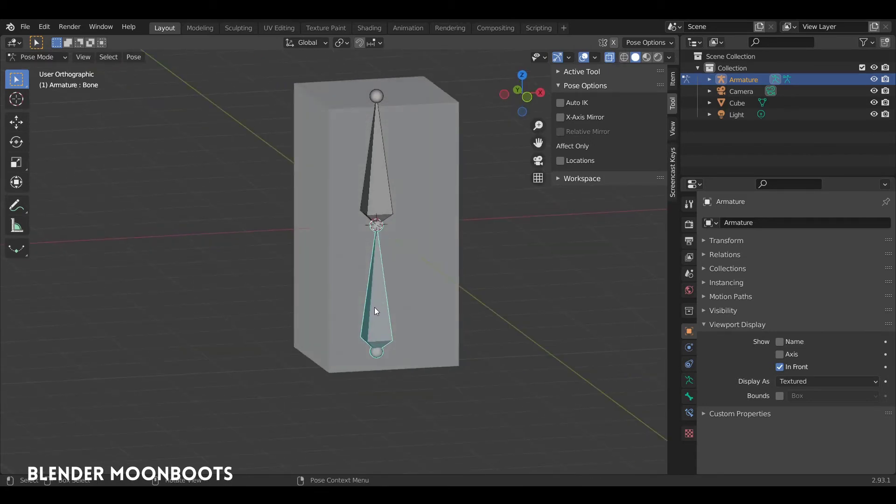
pyautogui.press('Tab')
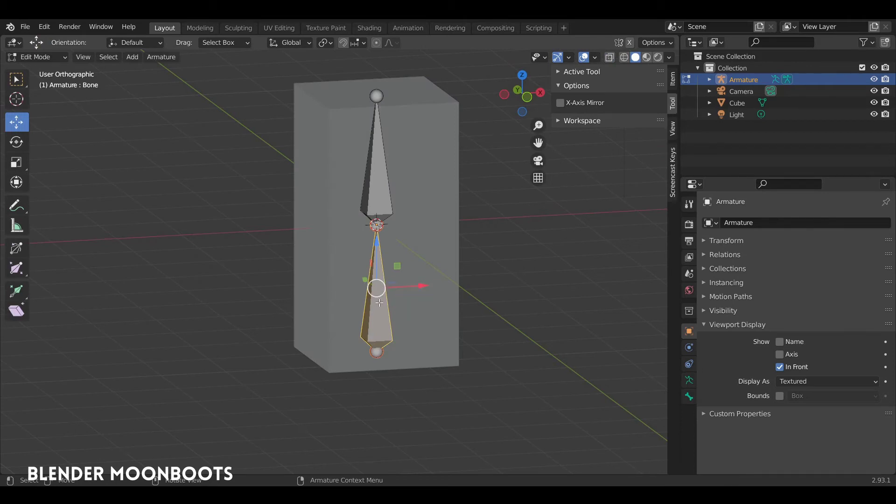
# Rename the lower bone to 'bas'.
pyautogui.press('F2')
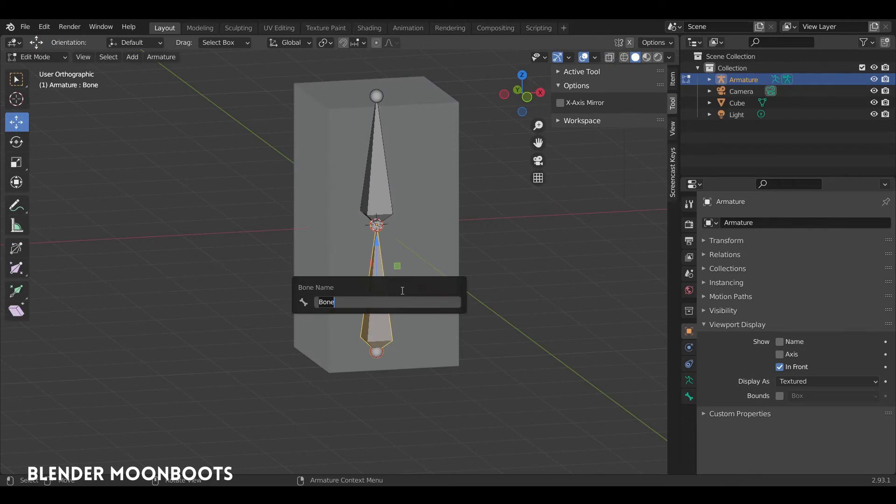
pyautogui.write('b')
pyautogui.write('as')
pyautogui.press('Return')
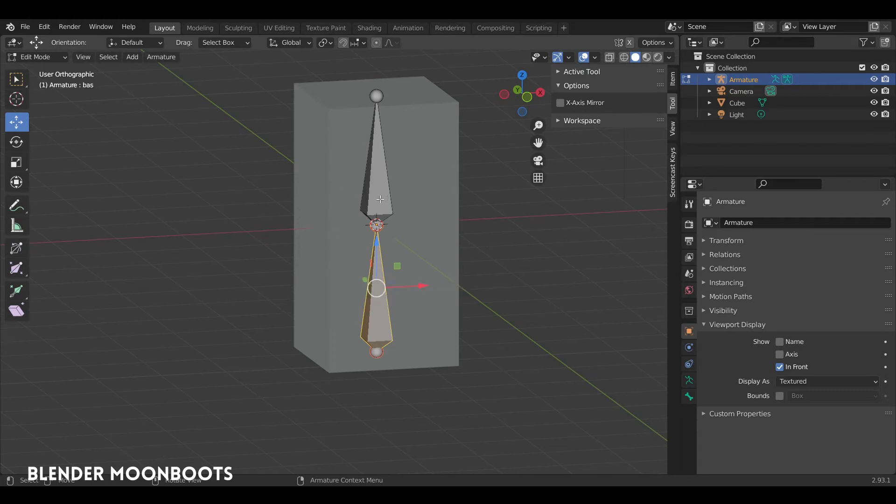
# Rename the upper bone to 'haut'.
pyautogui.click(373, 192)
pyautogui.press('F2')
pyautogui.write('haut')
pyautogui.press('Return')
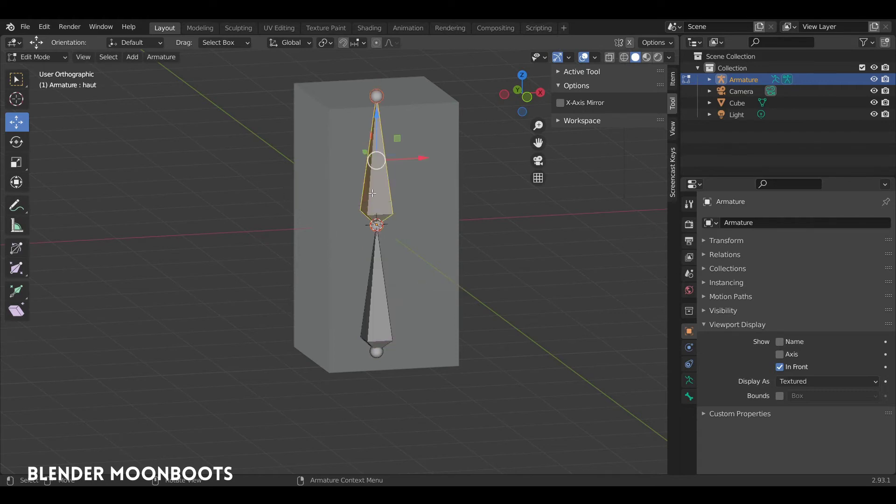
pyautogui.moveTo(326, 194); pyautogui.dragTo(400, 236, button='middle')
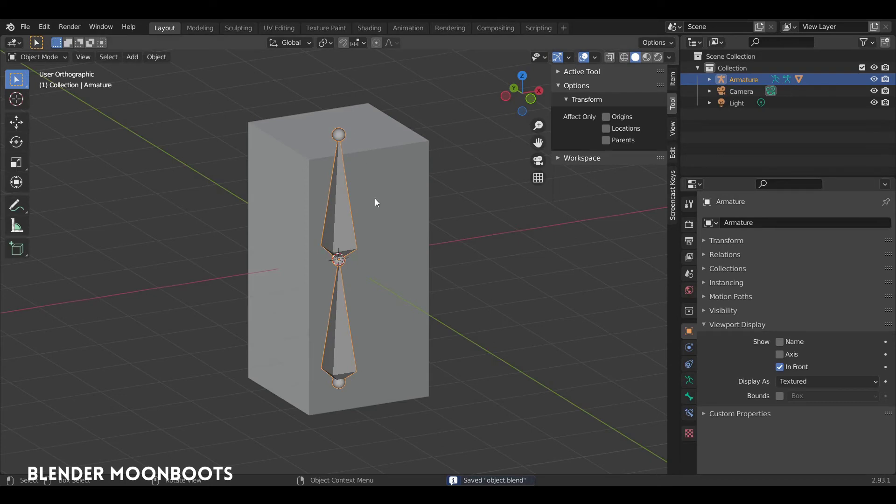
# Parent the cube to the Armature With Automatic Weights, leaving only the armature selected.
pyautogui.click(387, 189)
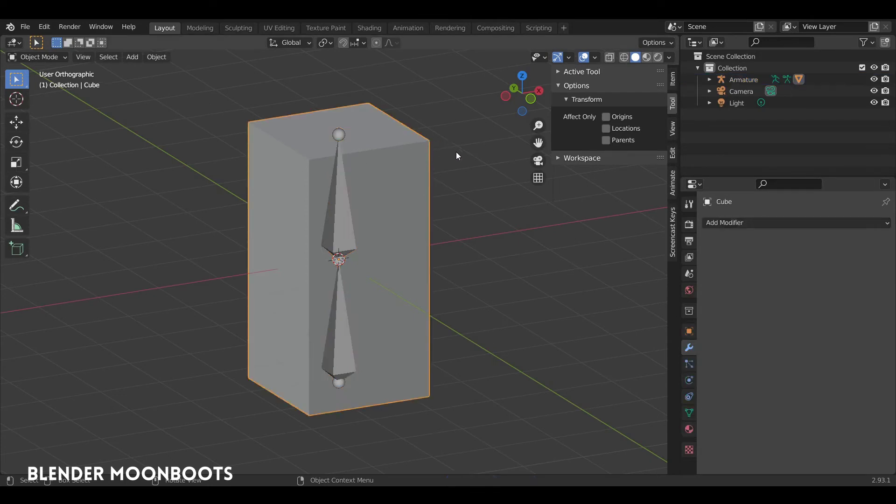
pyautogui.keyDown('shift'); pyautogui.click(338, 223); pyautogui.keyUp('shift')
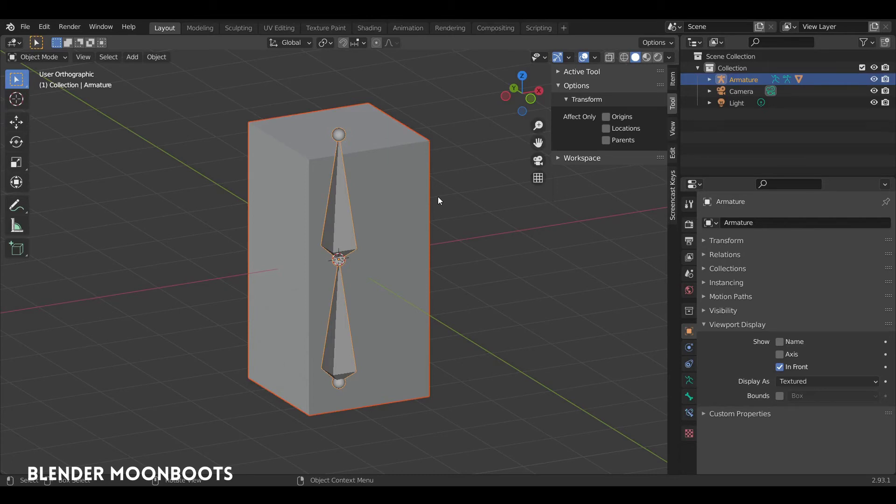
pyautogui.hotkey('ctrl', 'p')
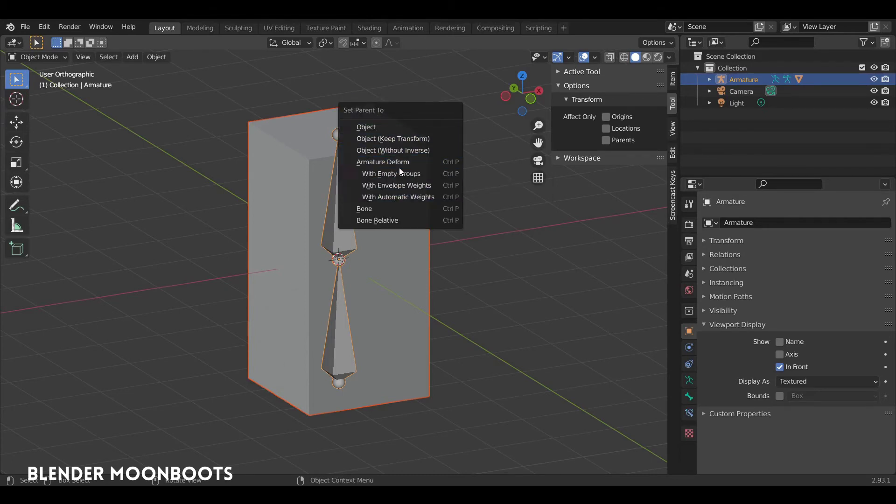
pyautogui.click(425, 201)
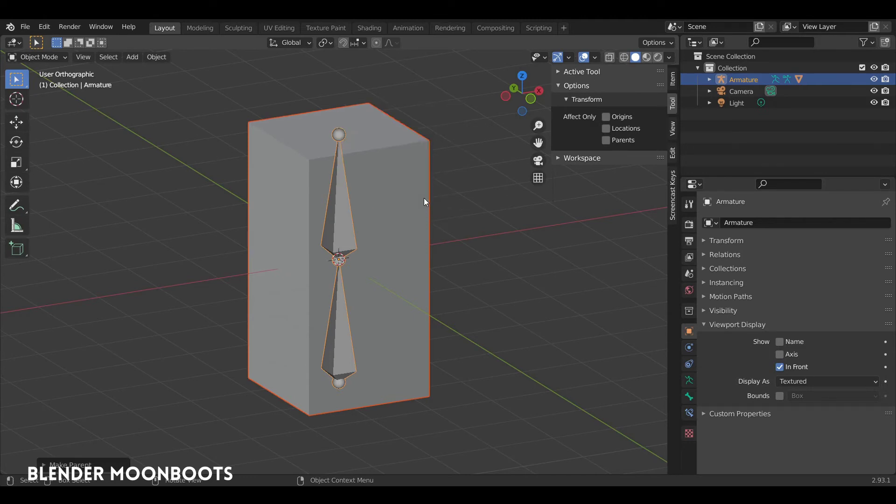
pyautogui.moveTo(398, 149); pyautogui.dragTo(404, 151, button='middle')
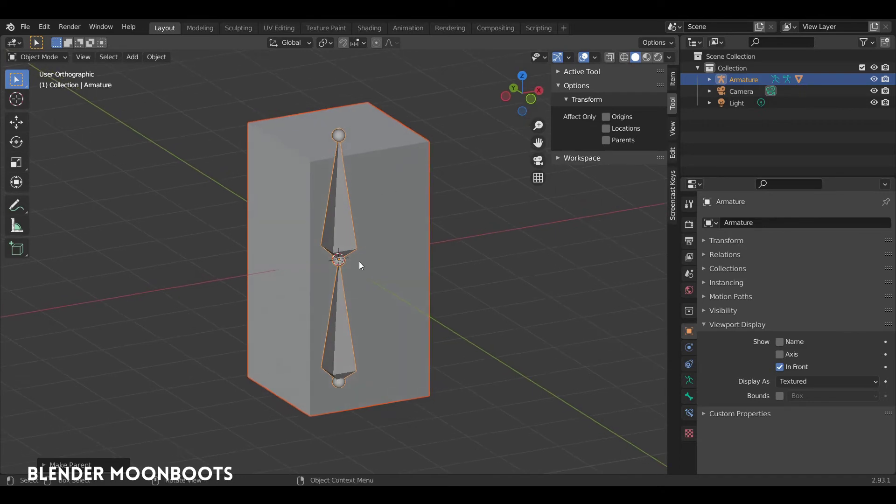
pyautogui.click(343, 237)
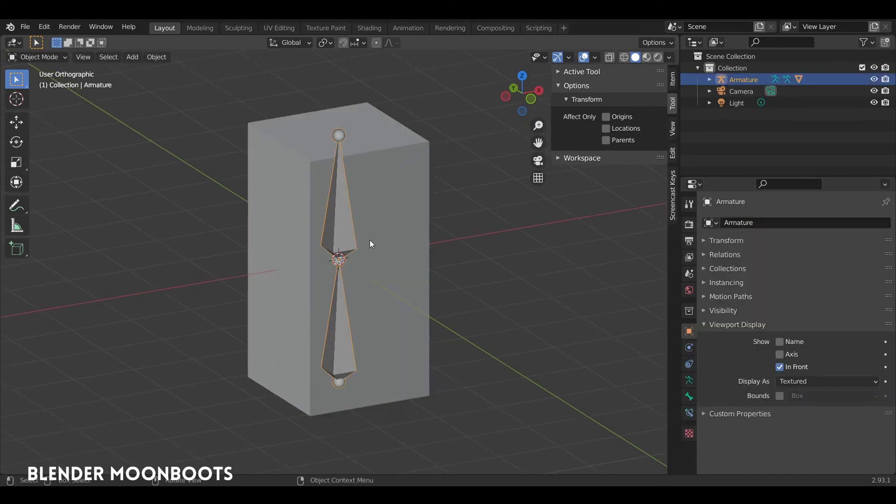
# In Pose Mode, test-move bas and test-rotate haut, cancelling both to keep the pose.
pyautogui.hotkey('ctrl', 'Tab')
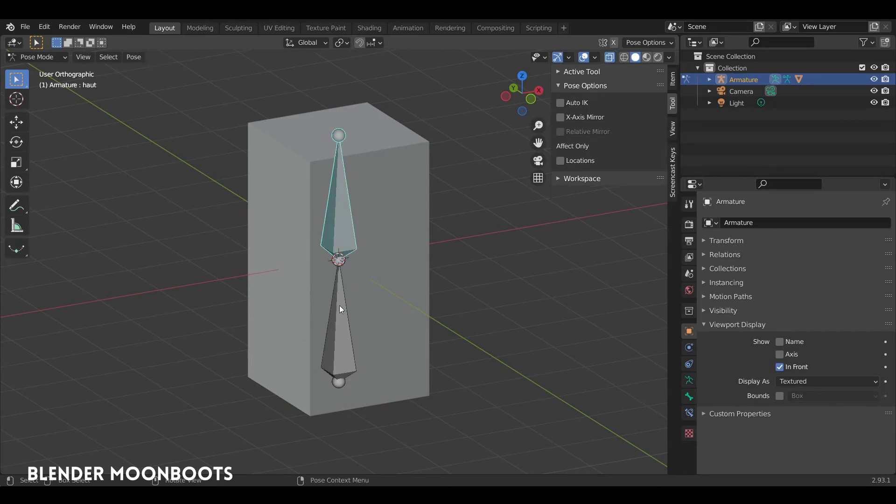
pyautogui.click(339, 306)
pyautogui.moveTo(352, 278); pyautogui.dragTo(374, 237, button='middle')
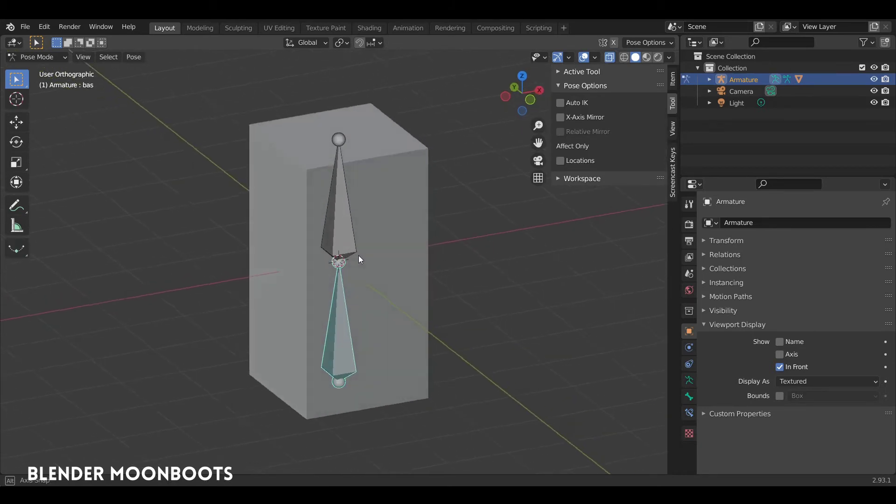
pyautogui.press('g')
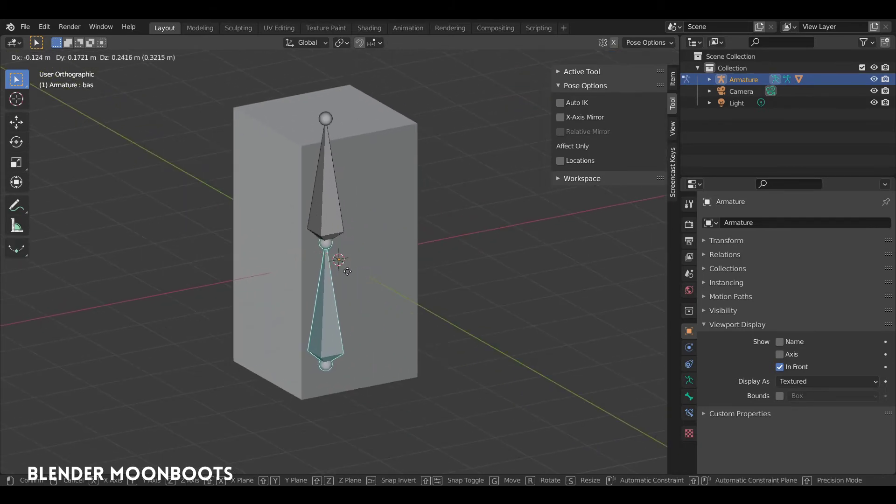
pyautogui.press('Escape')
pyautogui.click(348, 210)
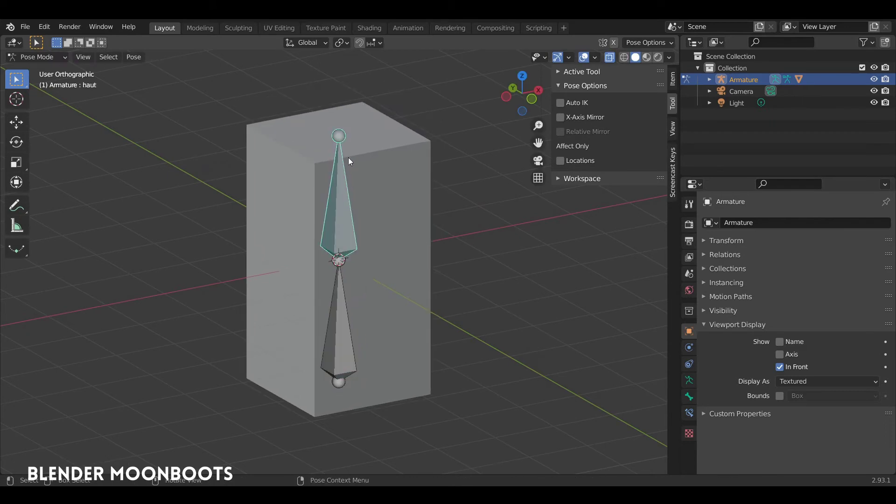
pyautogui.press('r')
pyautogui.press('Escape')
# Return to Object Mode and select the cube.
pyautogui.hotkey('ctrl', 'Tab')
pyautogui.click(413, 212)
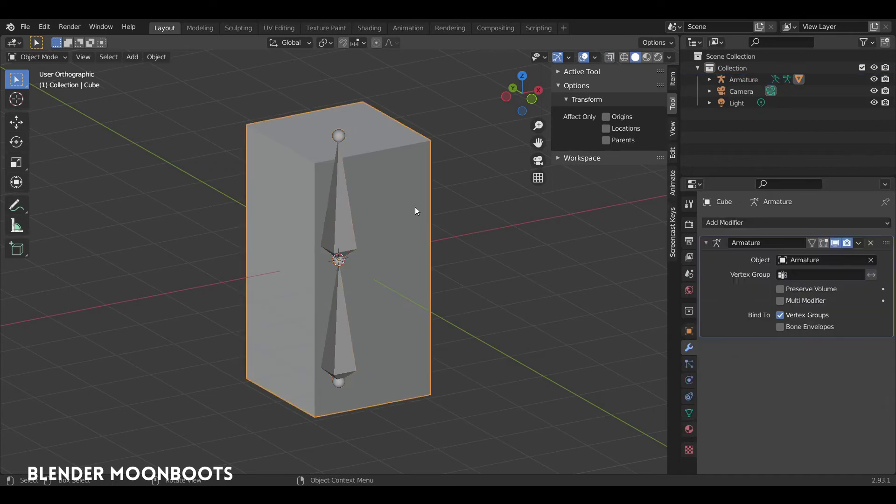
pyautogui.moveTo(415, 206)
pyautogui.mouseDown(button='middle')
pyautogui.moveTo(463, 199)
pyautogui.moveTo(439, 212)
pyautogui.moveTo(466, 223)
pyautogui.mouseUp(button='middle')
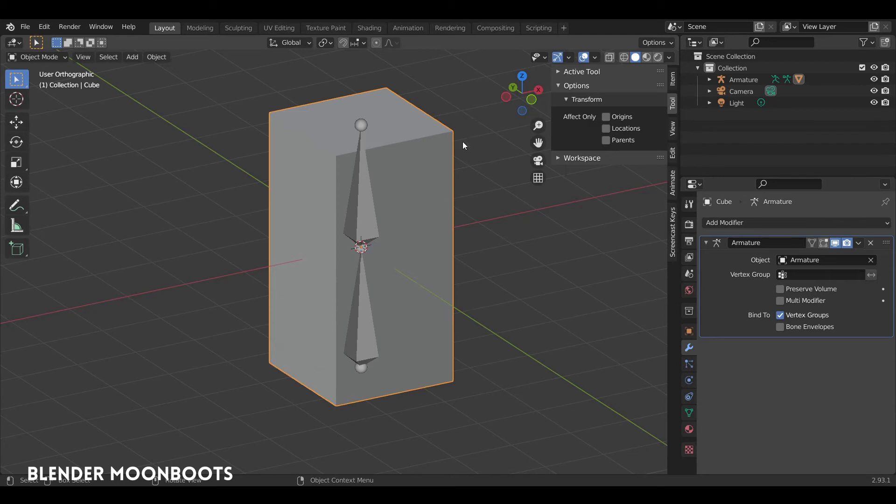
pyautogui.moveTo(369, 182); pyautogui.dragTo(388, 200, button='middle')
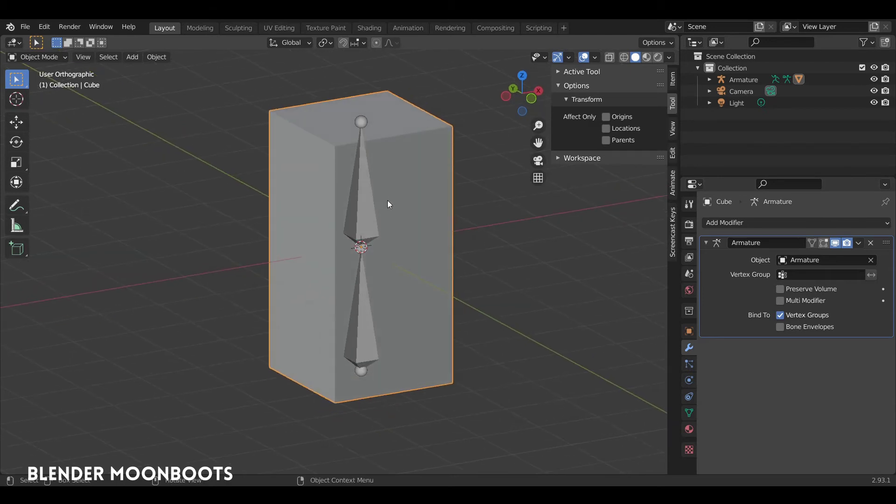
# Show the cube's Object Data properties and its bas and haut vertex groups.
pyautogui.click(689, 413)
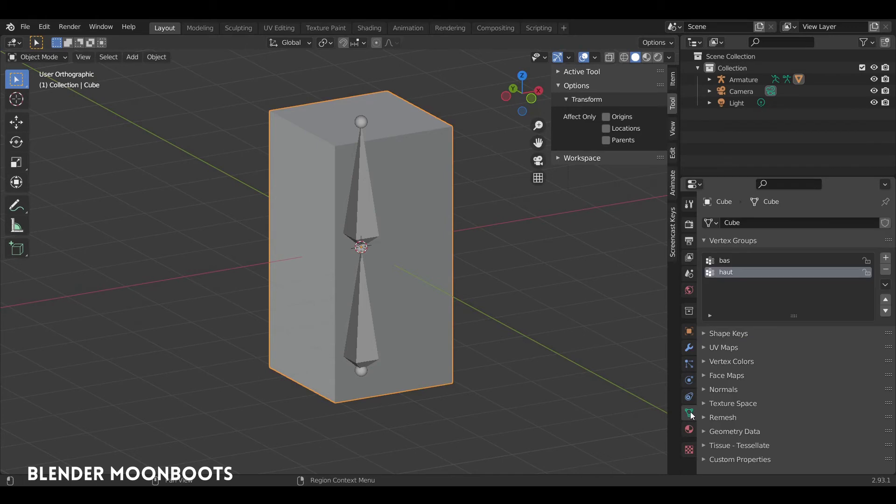
pyautogui.click(760, 262)
pyautogui.click(763, 261)
pyautogui.click(765, 262)
pyautogui.click(766, 262)
pyautogui.click(766, 262)
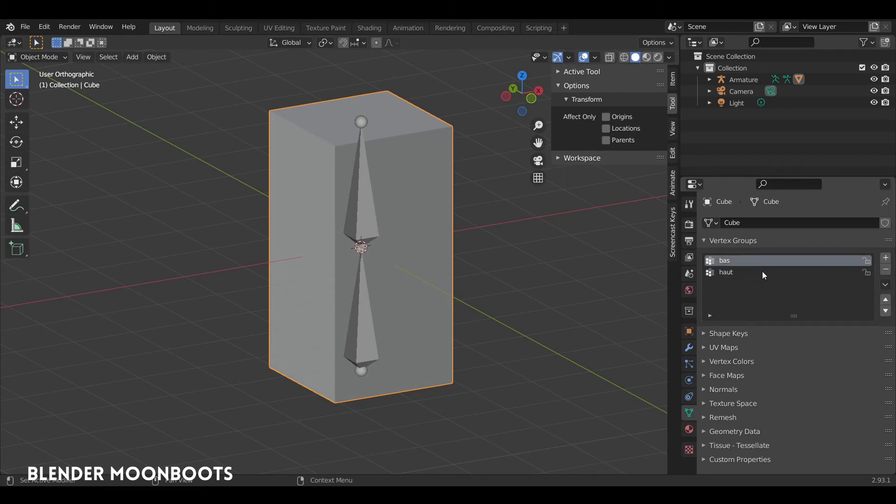
pyautogui.doubleClick(763, 263)
pyautogui.click(760, 273)
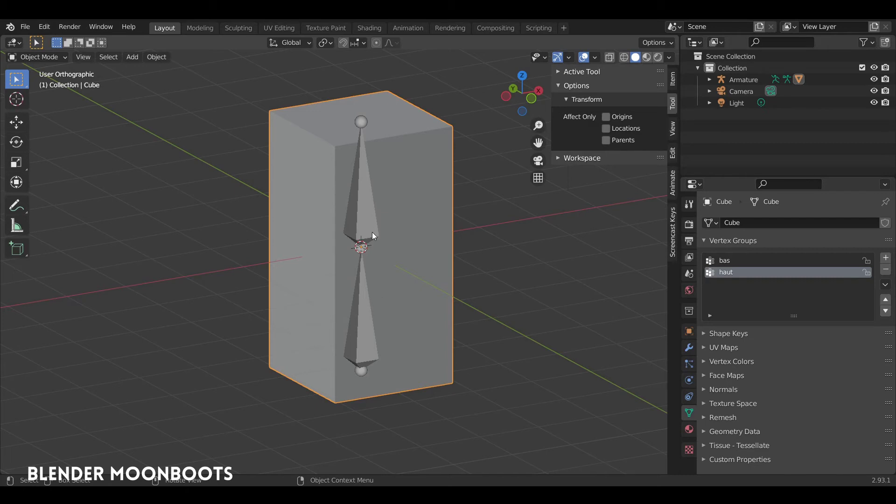
# Select the haut vertex group and move it above bas.
pyautogui.moveTo(408, 215); pyautogui.dragTo(443, 209, button='middle')
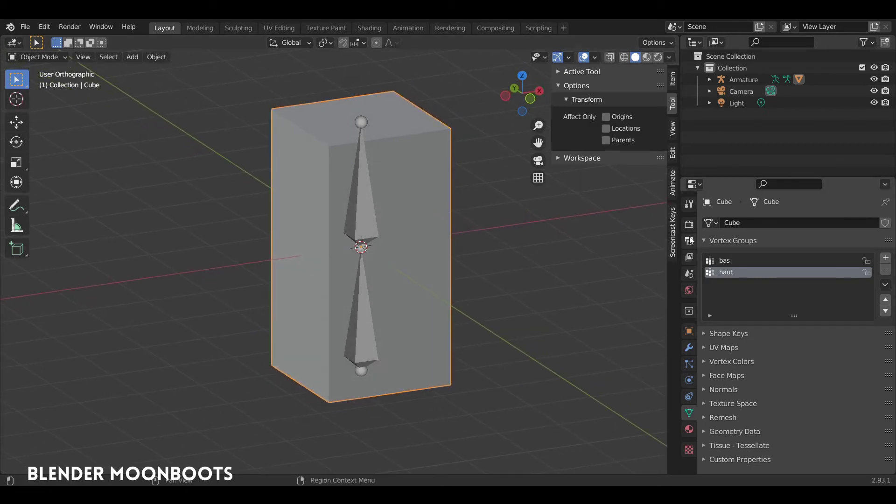
pyautogui.click(745, 262)
pyautogui.click(764, 272)
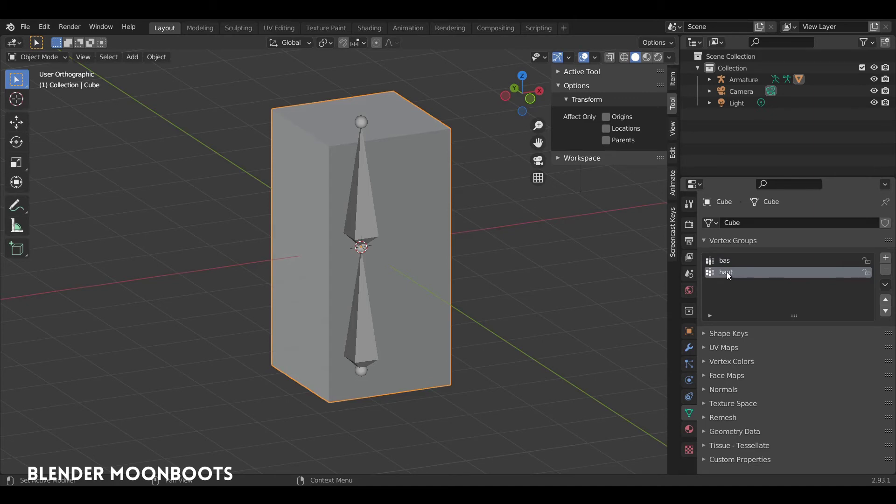
pyautogui.click(885, 300)
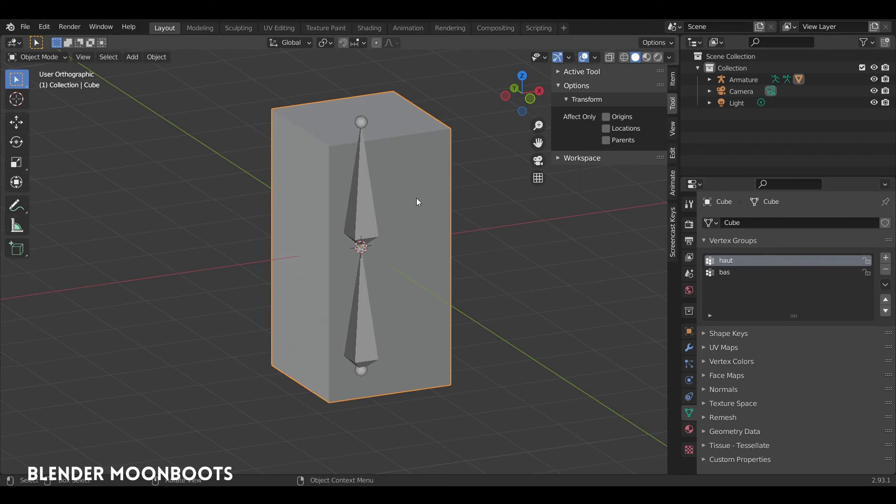
# Enter Edit Mode and show the top right vertex's weights in the Item panel.
pyautogui.press('Tab')
pyautogui.click(452, 130)
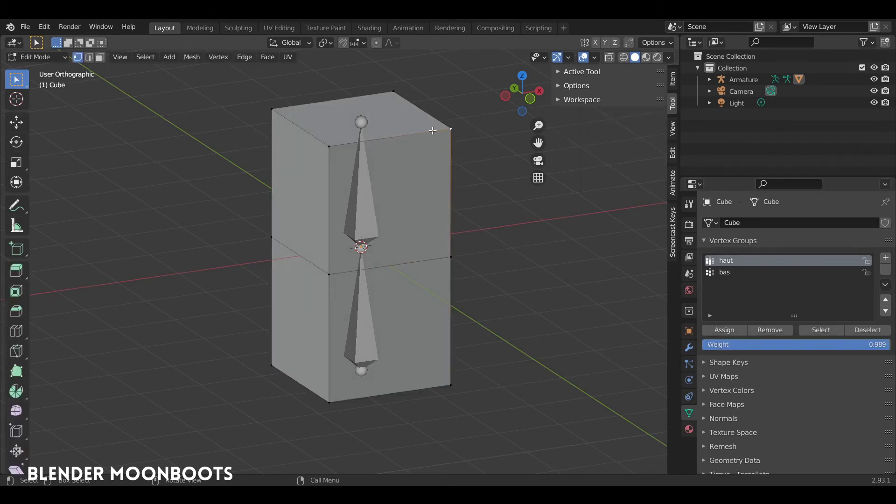
pyautogui.click(672, 80)
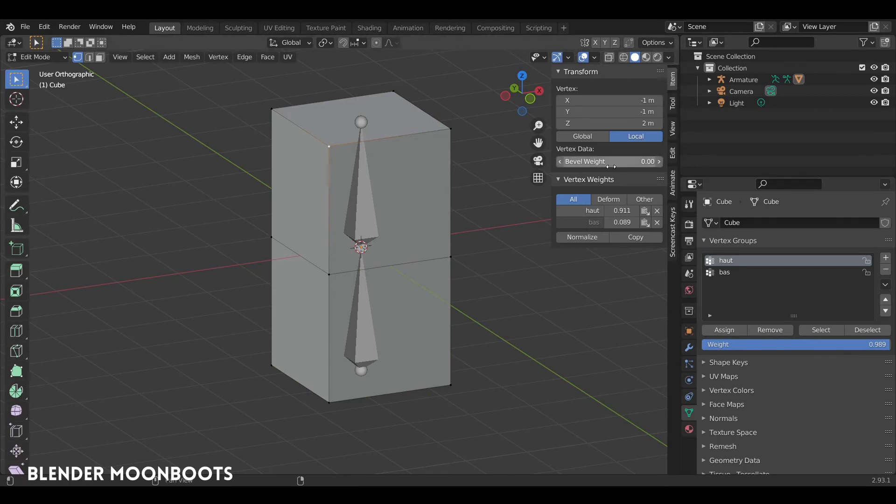
# Check weights at mid-height and the bottom right vertex (haut 0.088, bas 0.912).
pyautogui.click(455, 258)
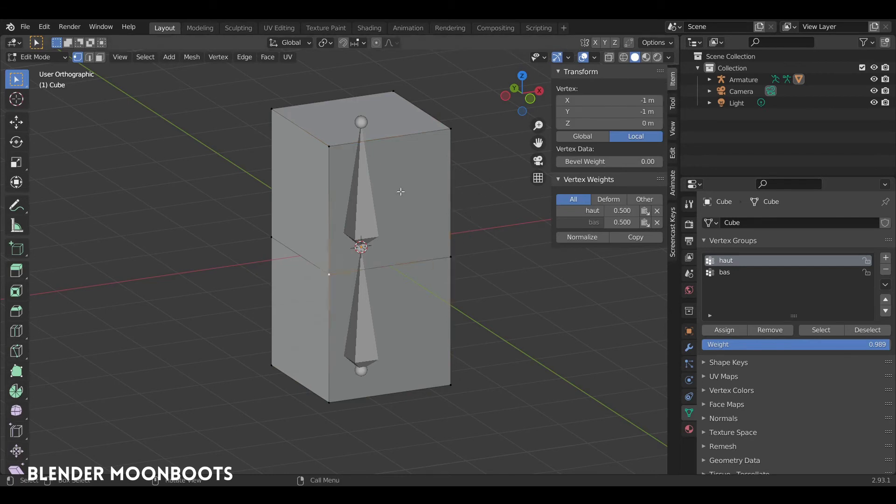
pyautogui.click(448, 259)
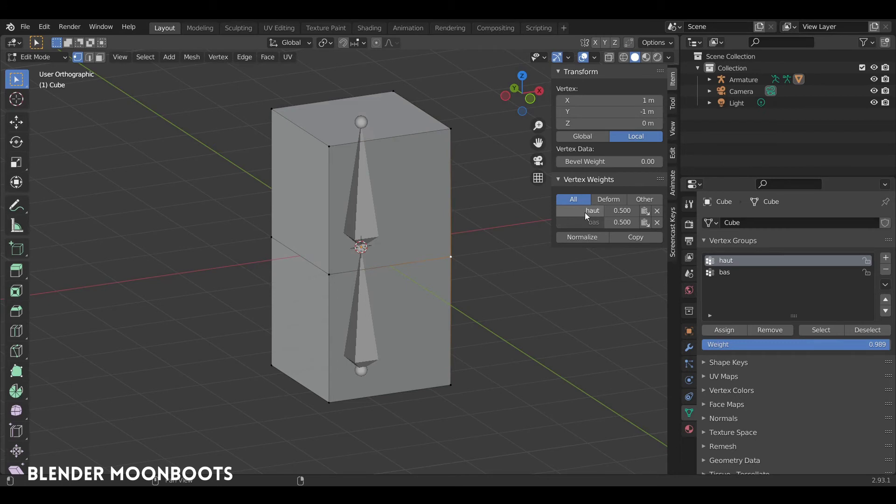
pyautogui.moveTo(622, 222)
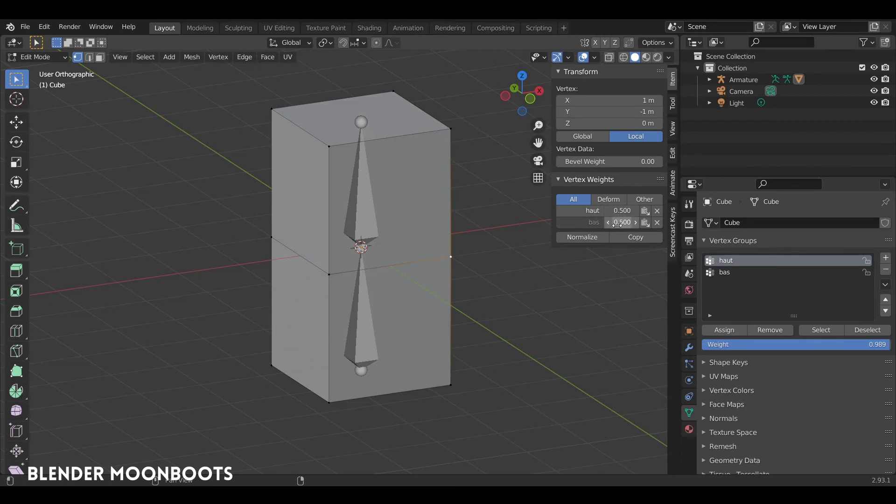
pyautogui.click(455, 383)
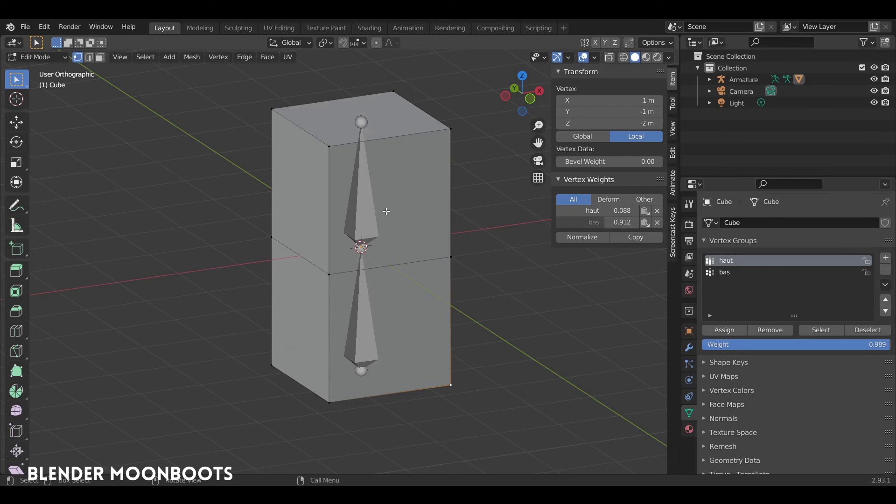
pyautogui.hotkey('ctrl', 'Tab')
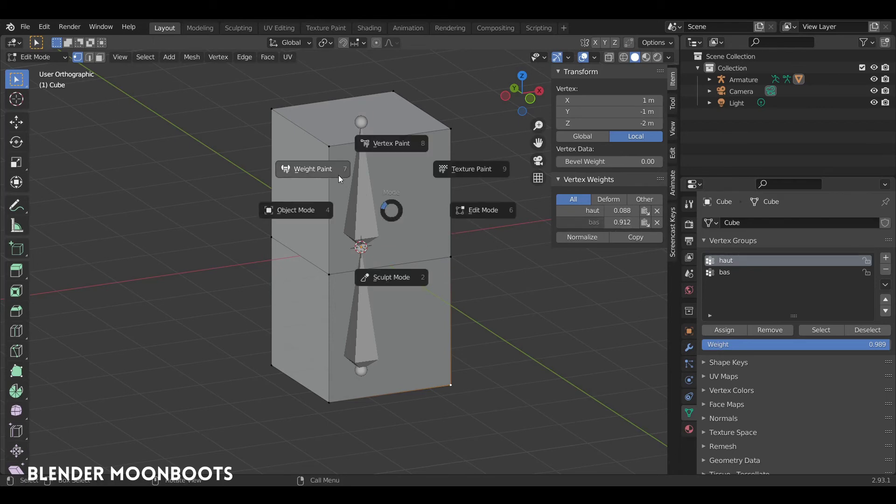
# In Weight Paint, toggle between the haut and bas vertex groups to compare their weights on the cube.
pyautogui.click(322, 169)
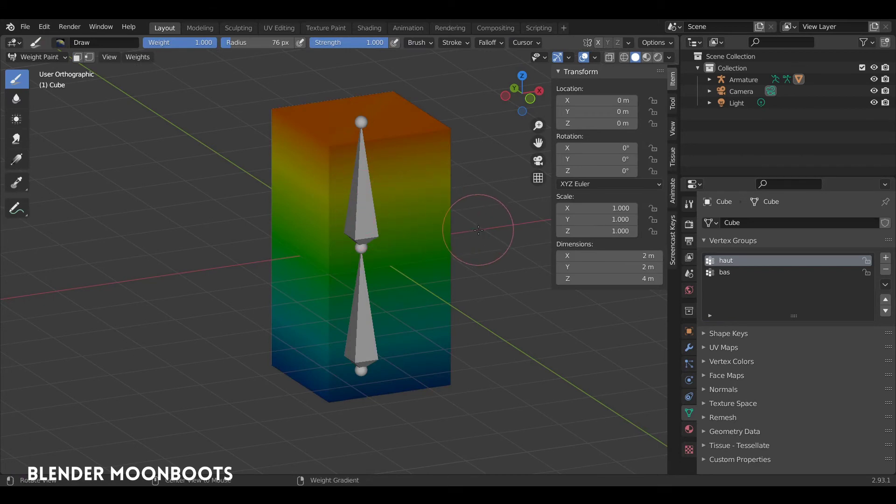
pyautogui.moveTo(462, 165)
pyautogui.mouseDown(button='middle')
pyautogui.moveTo(497, 174)
pyautogui.moveTo(581, 256)
pyautogui.mouseUp(button='middle')
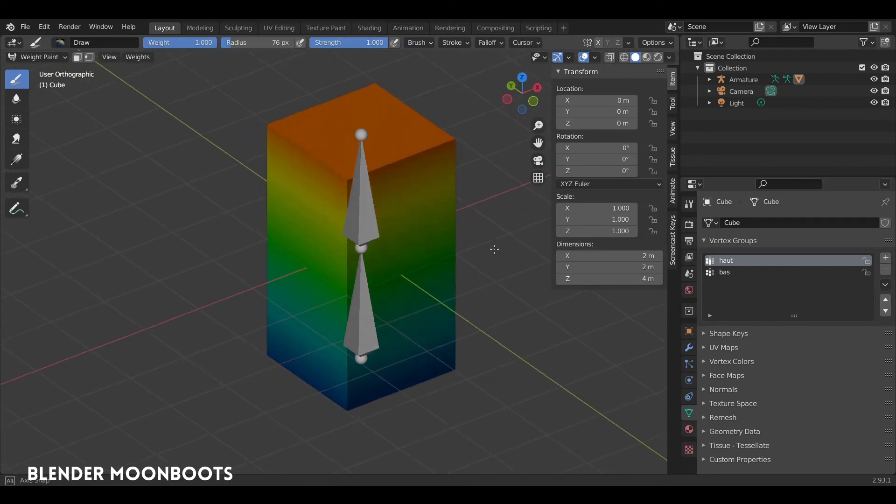
pyautogui.click(724, 272)
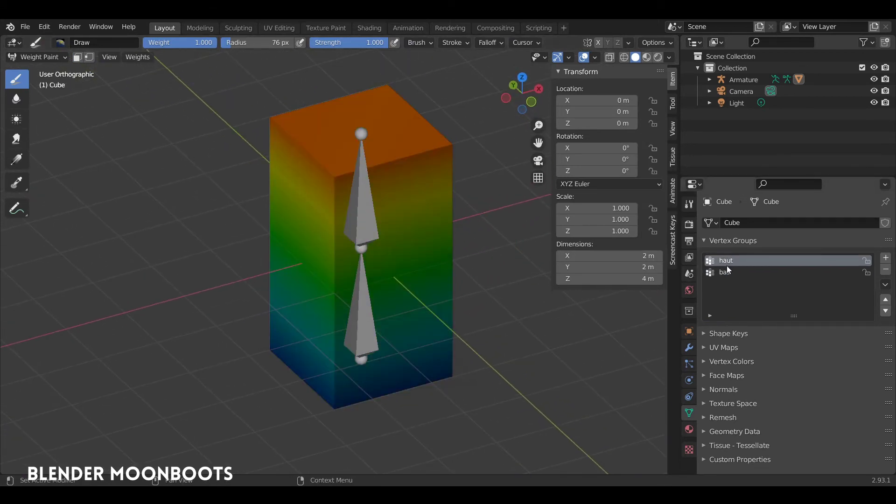
pyautogui.click(726, 273)
pyautogui.click(726, 271)
pyautogui.click(728, 272)
pyautogui.click(727, 272)
pyautogui.moveTo(472, 201)
pyautogui.mouseDown(button='middle')
pyautogui.moveTo(420, 175)
pyautogui.moveTo(455, 197)
pyautogui.moveTo(444, 210)
pyautogui.mouseUp(button='middle')
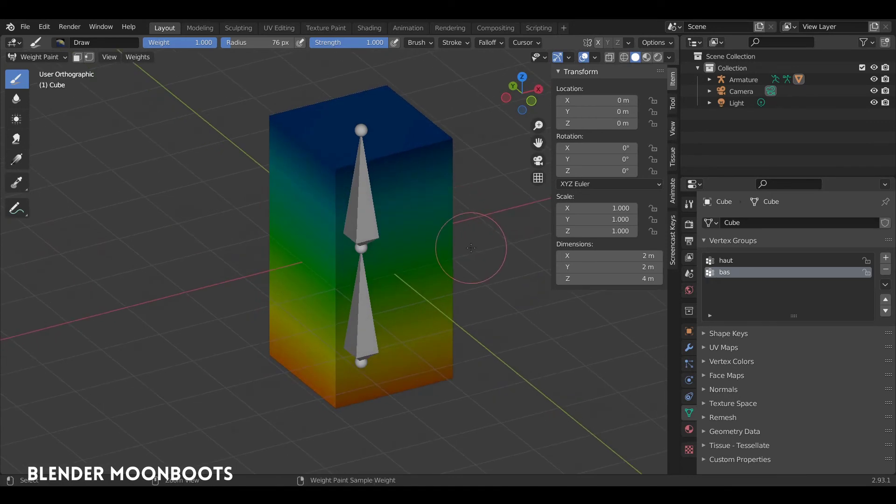
pyautogui.hotkey('ctrl', 'Tab')
# Switch the cube into Weight Paint mode and back to Object Mode.
pyautogui.click(377, 246)
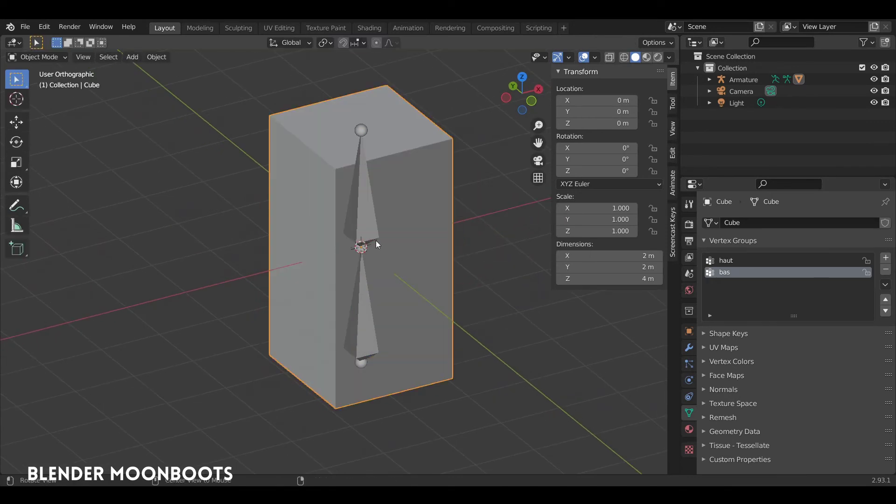
pyautogui.moveTo(376, 240)
pyautogui.mouseDown(button='middle')
pyautogui.moveTo(372, 230)
pyautogui.moveTo(373, 243)
pyautogui.moveTo(417, 245)
pyautogui.moveTo(428, 233)
pyautogui.mouseUp(button='middle')
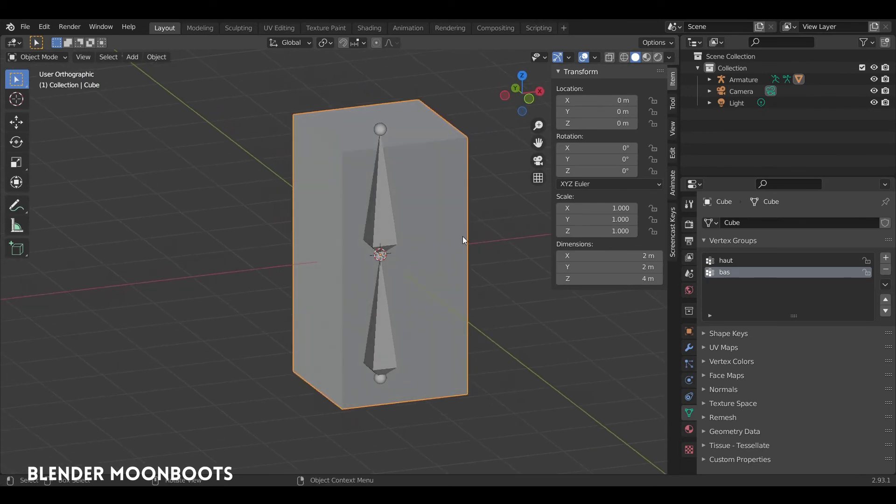
pyautogui.hotkey('ctrl', 'Tab')
pyautogui.click(356, 186)
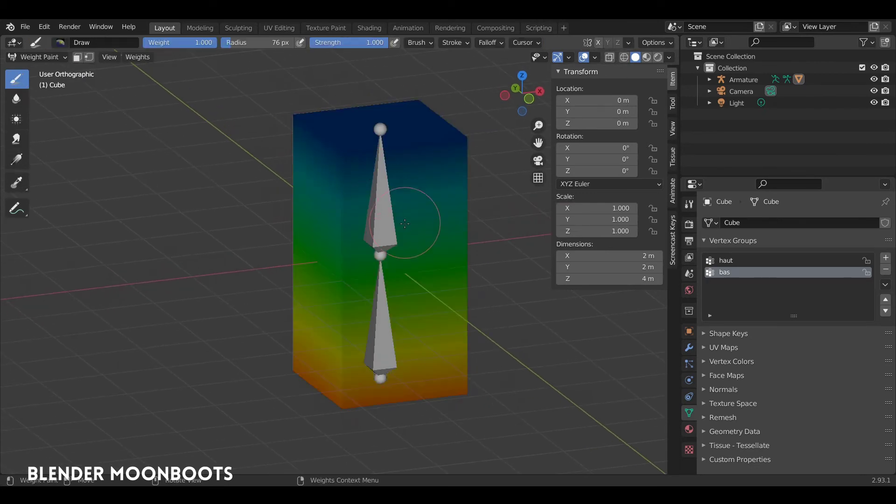
pyautogui.hotkey('ctrl', 'Tab')
pyautogui.click(322, 232)
# Select the armature, add the cube as active, and enter Weight Paint with both selected.
pyautogui.click(386, 239)
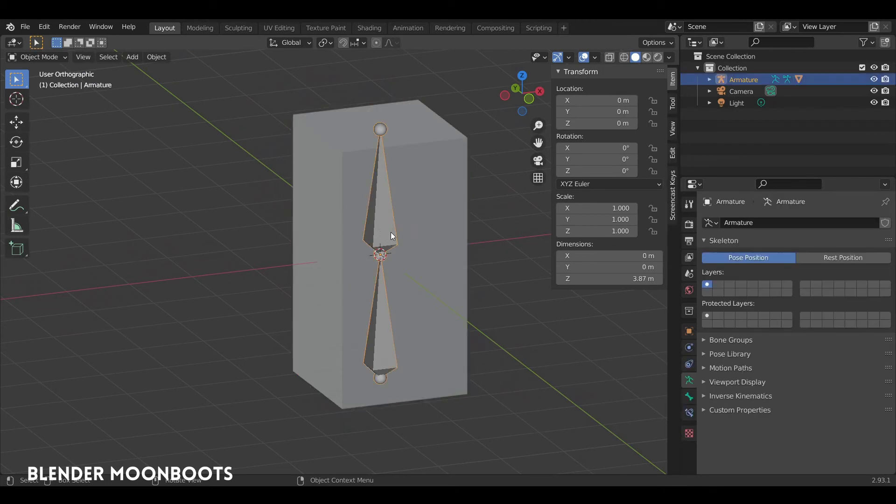
pyautogui.moveTo(391, 231); pyautogui.dragTo(393, 242, button='middle')
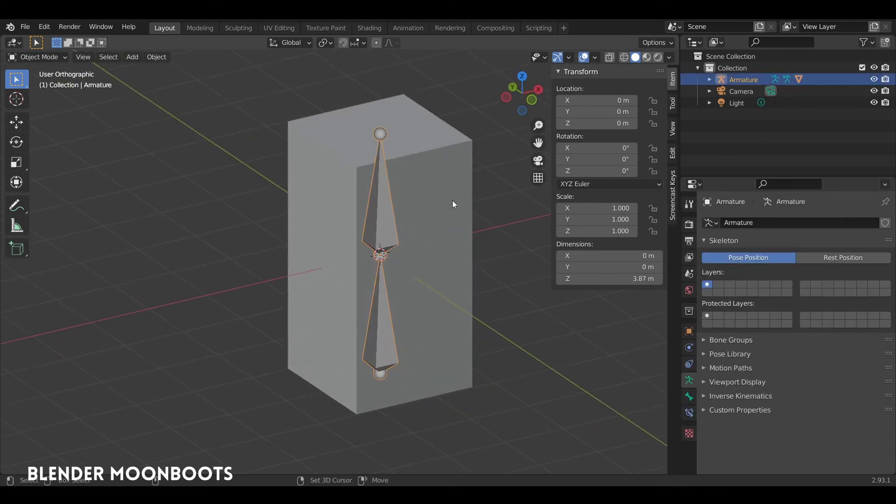
pyautogui.keyDown('shift'); pyautogui.click(450, 175); pyautogui.keyUp('shift')
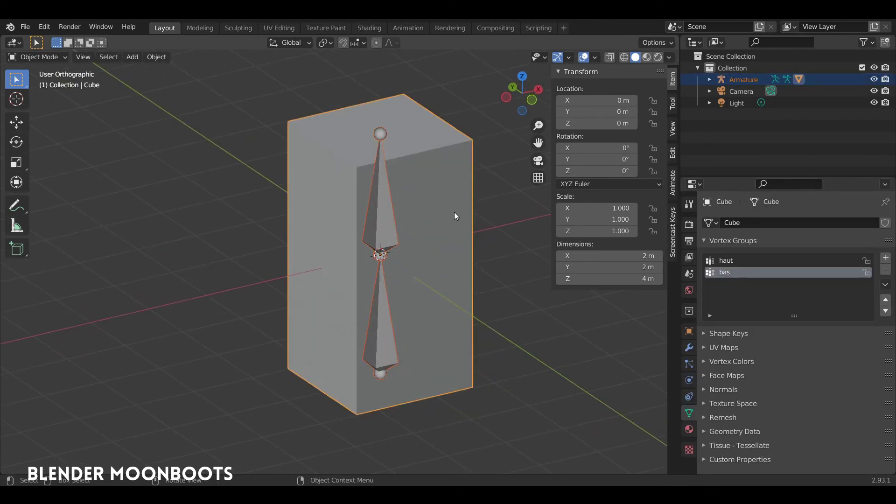
pyautogui.hotkey('ctrl', 'Tab')
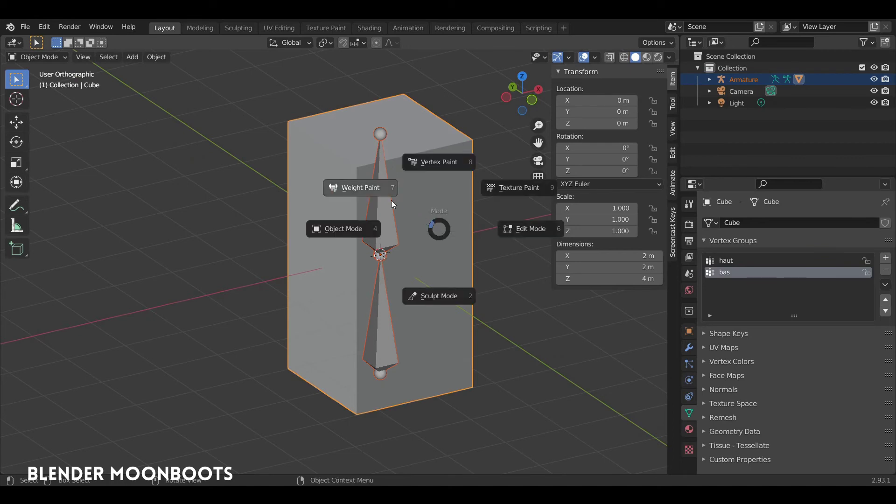
pyautogui.click(370, 187)
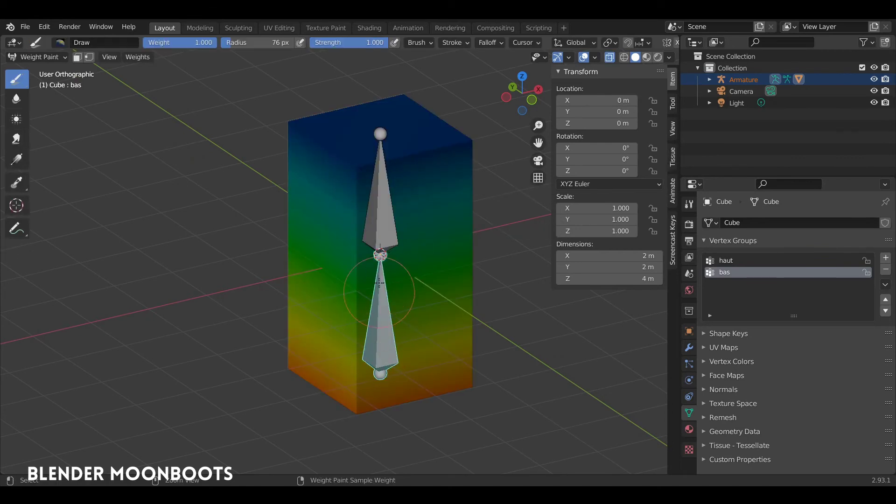
# Click the lower and upper bones to display their bas and haut weights.
pyautogui.keyDown('ctrl'); pyautogui.click(381, 236); pyautogui.keyUp('ctrl')
pyautogui.keyDown('ctrl'); pyautogui.click(380, 318); pyautogui.keyUp('ctrl')
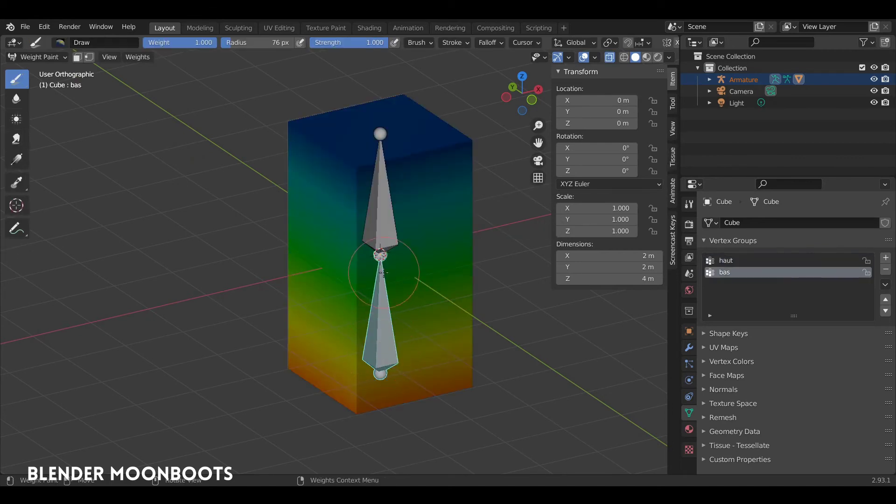
pyautogui.keyDown('ctrl'); pyautogui.click(382, 240); pyautogui.keyUp('ctrl')
pyautogui.keyDown('ctrl'); pyautogui.click(381, 353); pyautogui.keyUp('ctrl')
pyautogui.keyDown('ctrl'); pyautogui.click(384, 226); pyautogui.keyUp('ctrl')
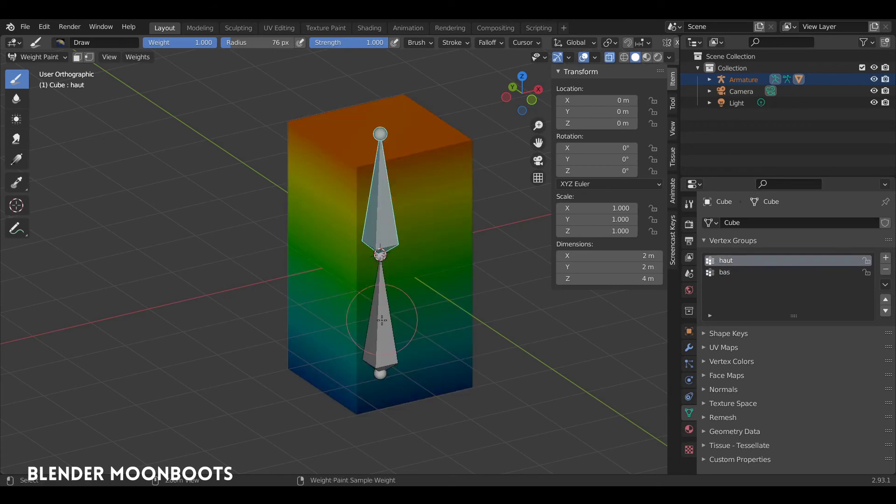
pyautogui.keyDown('ctrl'); pyautogui.click(381, 341); pyautogui.keyUp('ctrl')
pyautogui.keyDown('ctrl'); pyautogui.click(383, 220); pyautogui.keyUp('ctrl')
# Keep alternating between bones while orbiting, end on haut's weights, and show the brush settings.
pyautogui.moveTo(384, 220)
pyautogui.mouseDown(button='middle')
pyautogui.moveTo(394, 191)
pyautogui.moveTo(379, 334)
pyautogui.mouseUp(button='middle')
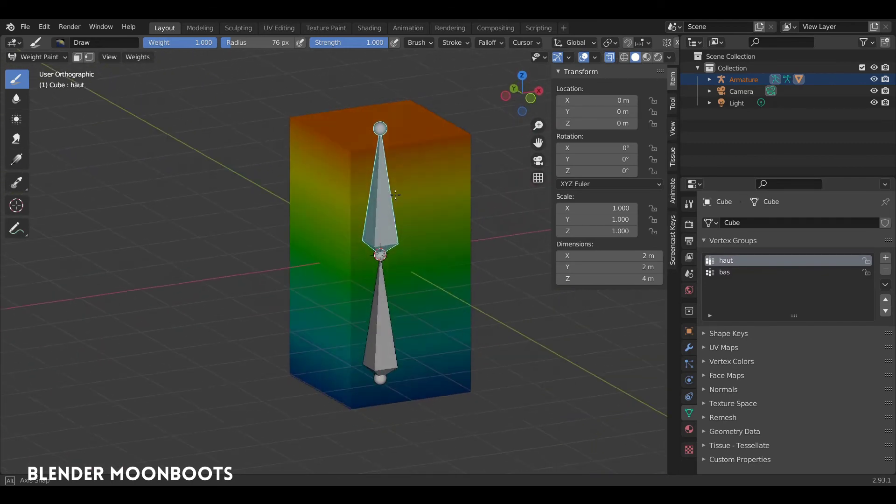
pyautogui.keyDown('ctrl'); pyautogui.click(379, 334); pyautogui.keyUp('ctrl')
pyautogui.keyDown('ctrl'); pyautogui.click(380, 210); pyautogui.keyUp('ctrl')
pyautogui.moveTo(380, 210)
pyautogui.mouseDown(button='middle')
pyautogui.moveTo(443, 237)
pyautogui.moveTo(383, 257)
pyautogui.mouseUp(button='middle')
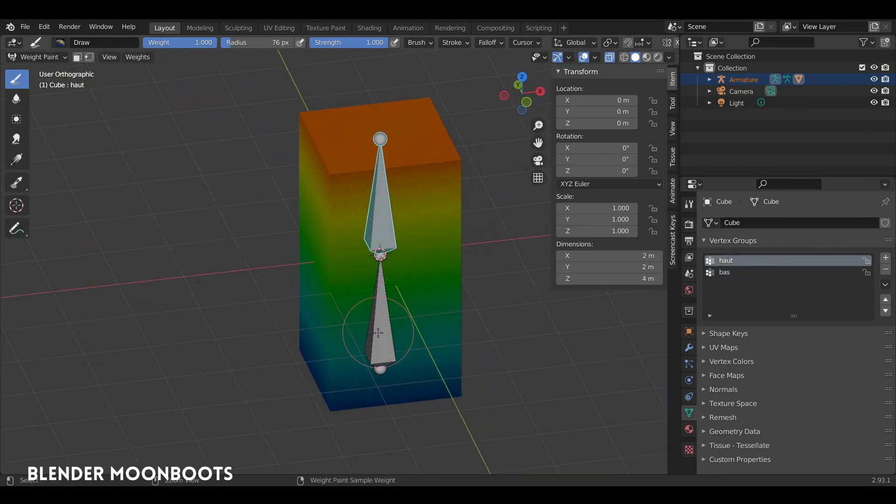
pyautogui.keyDown('ctrl'); pyautogui.click(386, 317); pyautogui.keyUp('ctrl')
pyautogui.moveTo(385, 317)
pyautogui.mouseDown(button='middle')
pyautogui.moveTo(390, 232)
pyautogui.moveTo(430, 215)
pyautogui.moveTo(410, 219)
pyautogui.mouseUp(button='middle')
pyautogui.keyDown('ctrl'); pyautogui.click(391, 232); pyautogui.keyUp('ctrl')
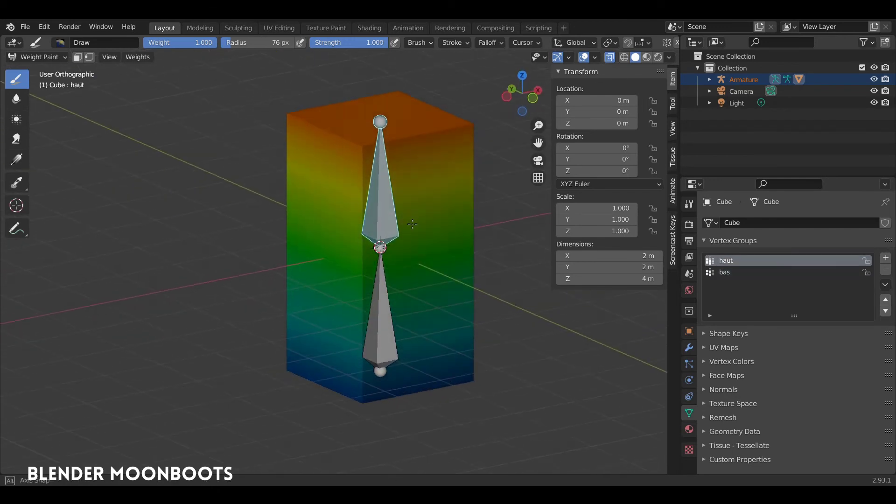
pyautogui.click(672, 103)
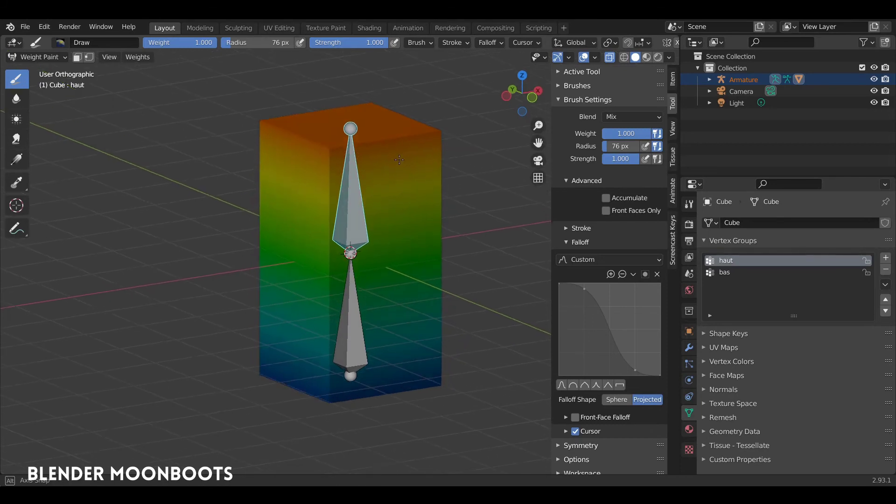
# Test-rotate the upper bone to check the bend, then undo it back to straight.
pyautogui.moveTo(383, 175); pyautogui.dragTo(396, 159, button='middle')
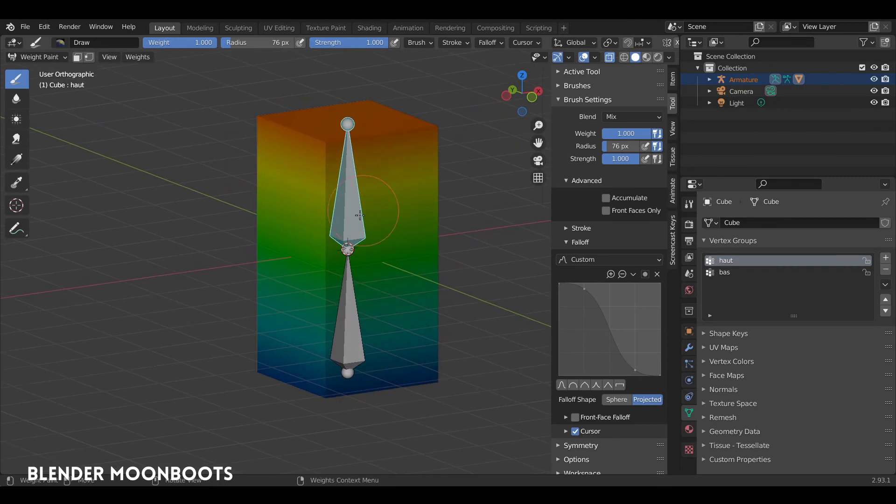
pyautogui.press('r')
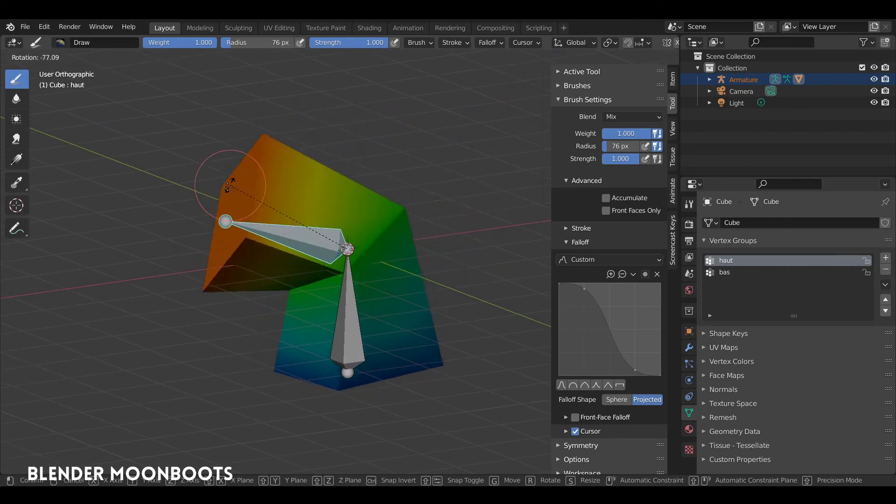
pyautogui.click(489, 238)
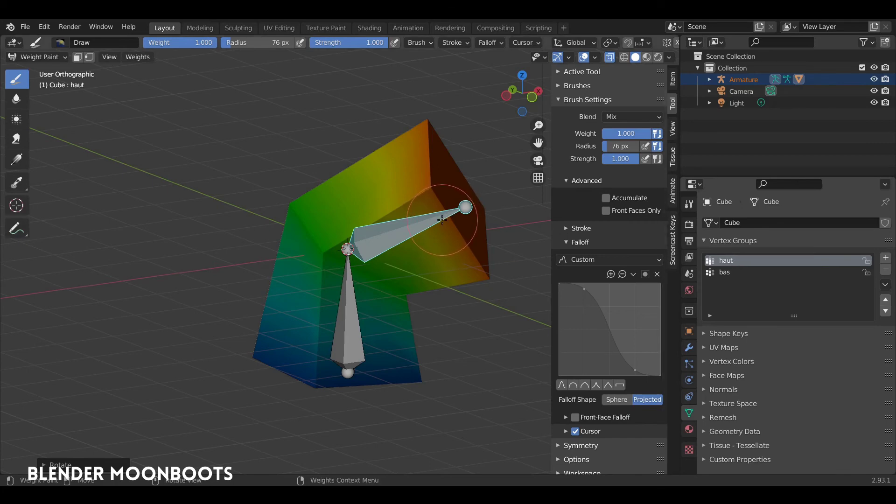
pyautogui.hotkey('ctrl', 'z')
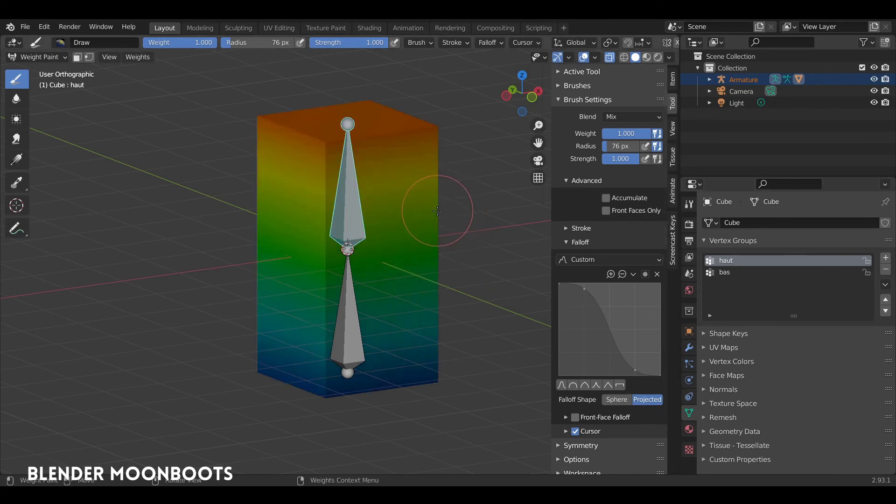
pyautogui.moveTo(420, 196); pyautogui.dragTo(421, 189, button='middle')
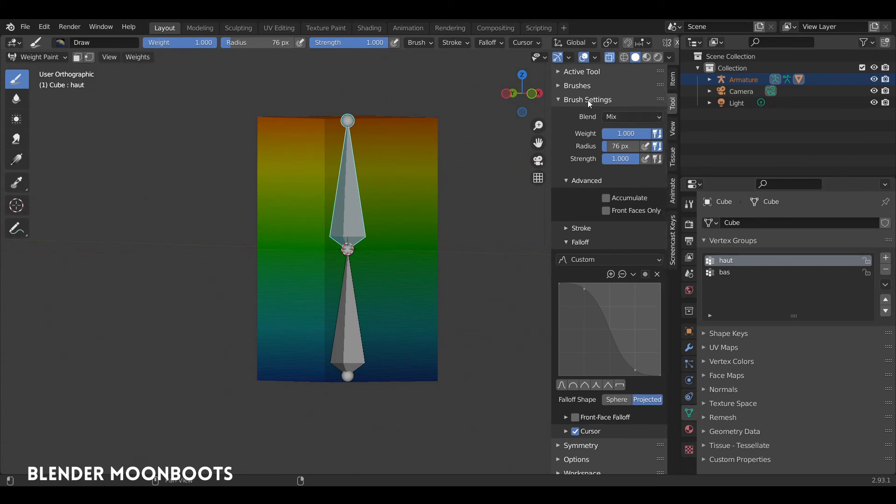
# Try Subtract brush blending, undo a test bend, then set blending back to Mix.
pyautogui.click(633, 118)
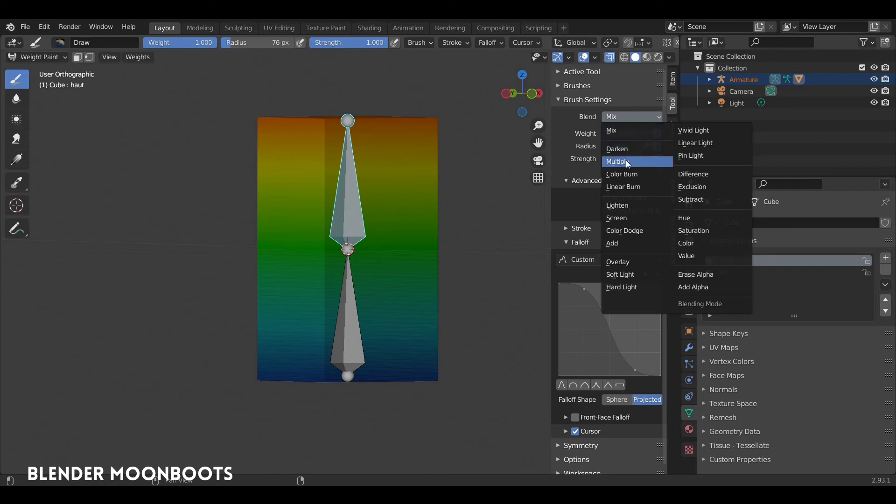
pyautogui.click(695, 201)
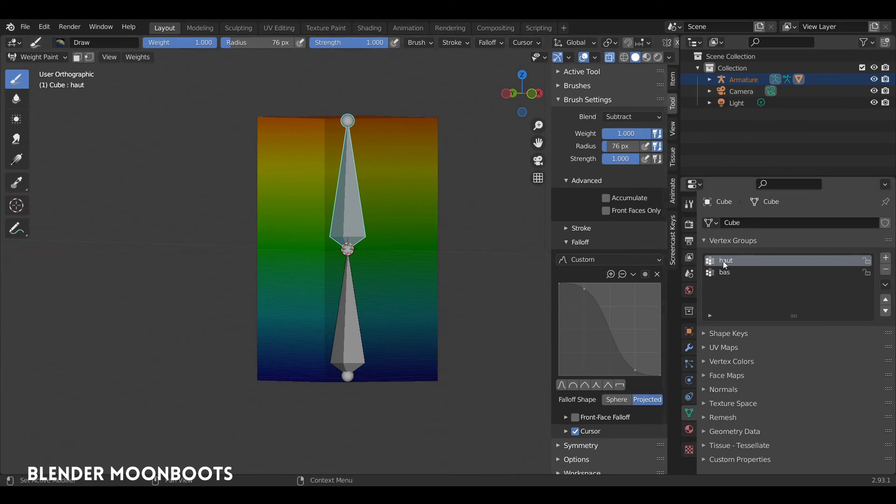
pyautogui.moveTo(451, 210); pyautogui.dragTo(350, 225, button='middle')
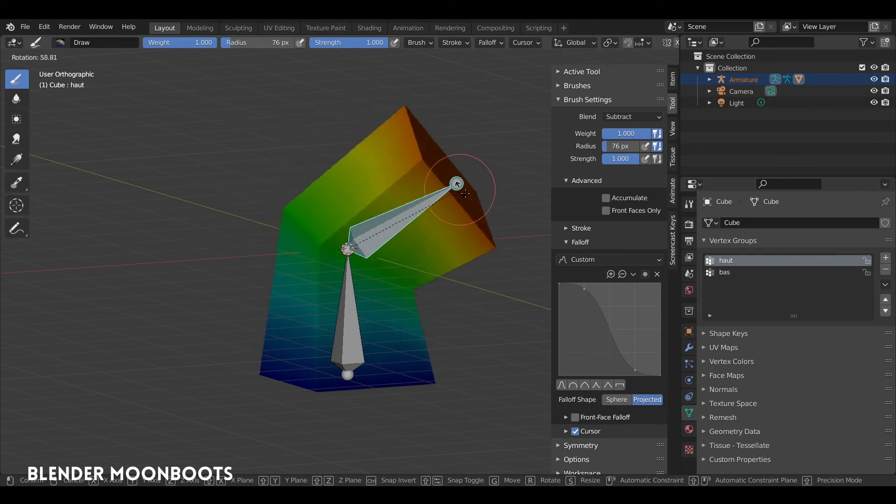
pyautogui.click(383, 253)
pyautogui.hotkey('ctrl', 'z')
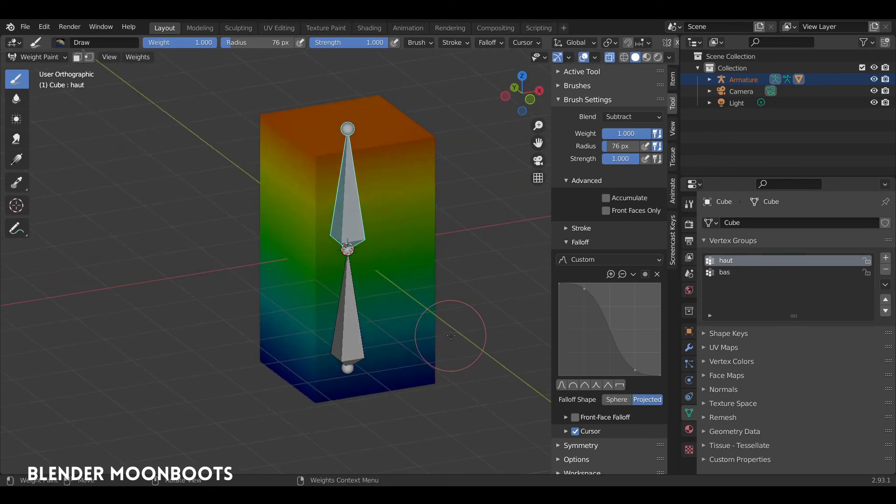
pyautogui.click(618, 125)
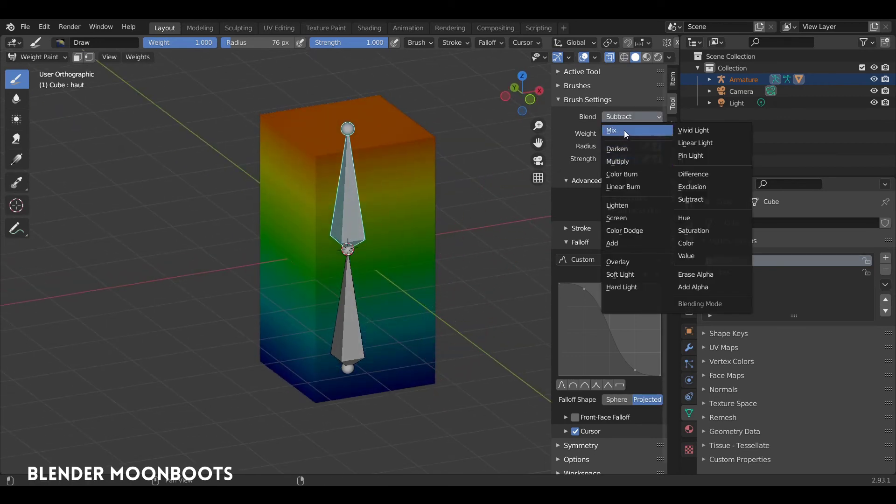
pyautogui.click(619, 129)
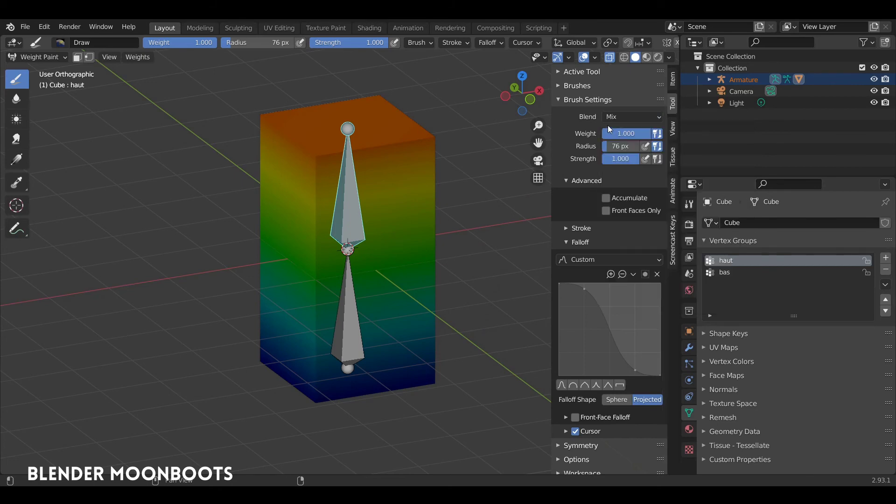
# Paint haut weight over the cube's upper half, undo it, and repaint softer weights.
pyautogui.click(258, 234)
pyautogui.moveTo(258, 234); pyautogui.dragTo(317, 210)
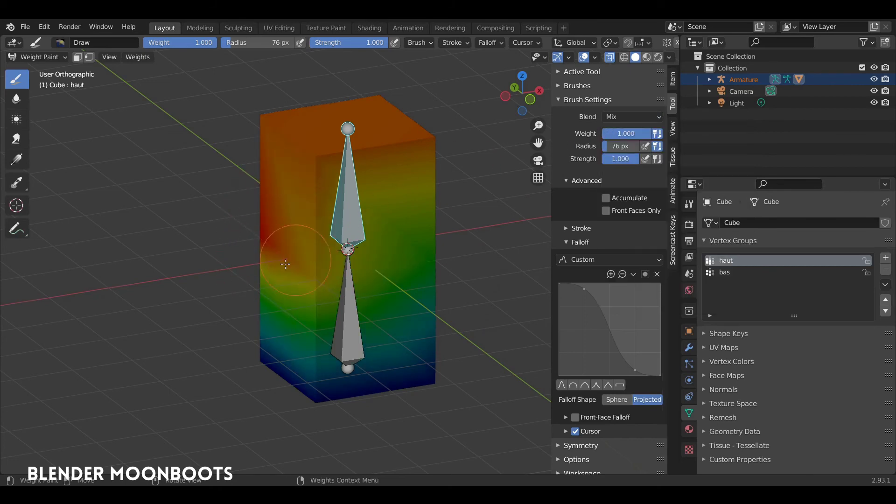
pyautogui.moveTo(411, 280); pyautogui.dragTo(392, 203)
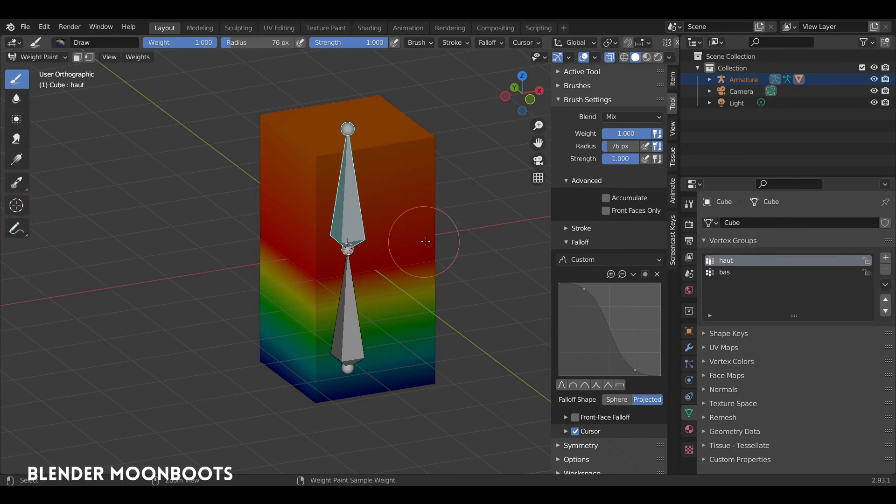
pyautogui.hotkey('ctrl', 'z')
pyautogui.moveTo(420, 241); pyautogui.dragTo(413, 243, button='middle')
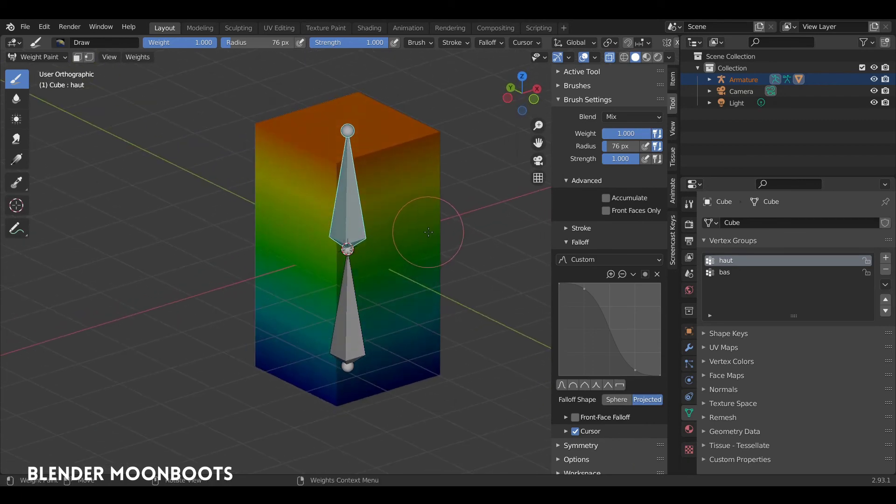
# In Edit Mode, select a left-side vertex, activate haut with assign weight 0.100, then return to Object Mode.
pyautogui.hotkey('ctrl', 'Tab')
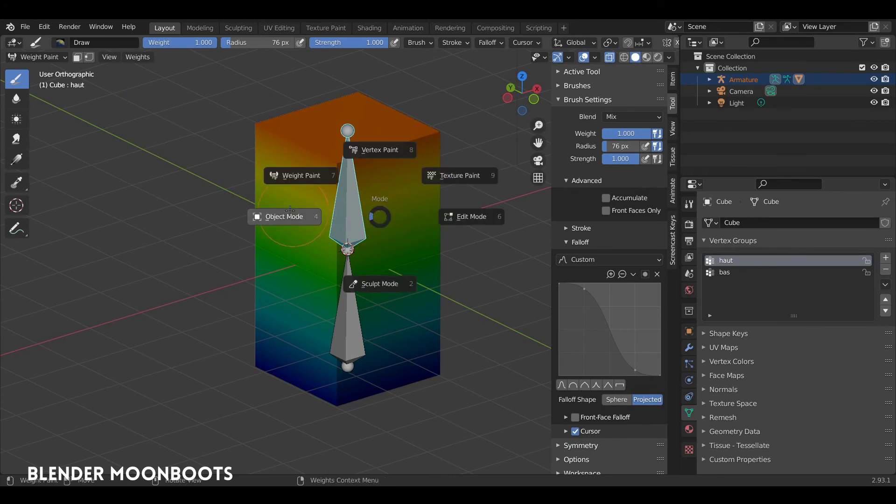
pyautogui.click(465, 216)
pyautogui.click(254, 243)
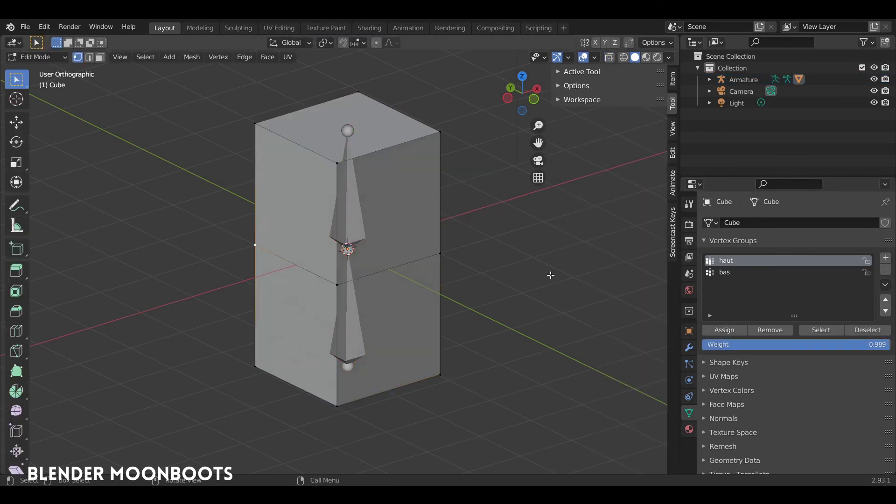
pyautogui.click(729, 273)
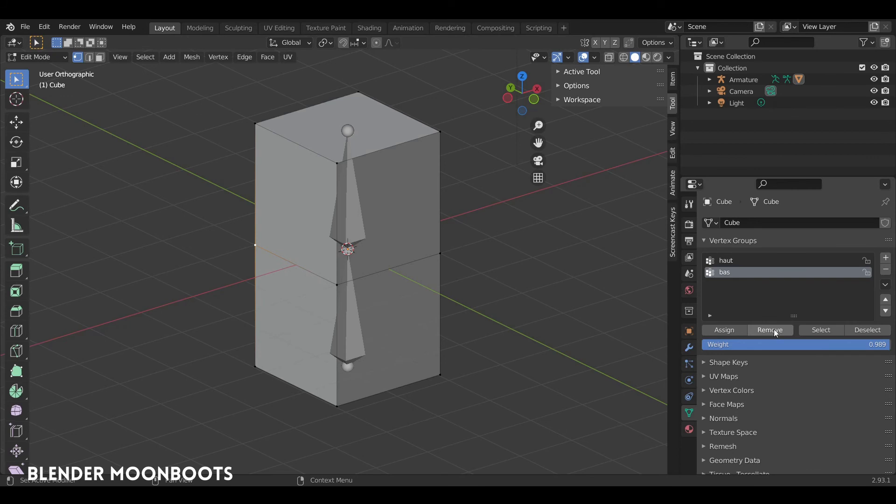
pyautogui.click(729, 260)
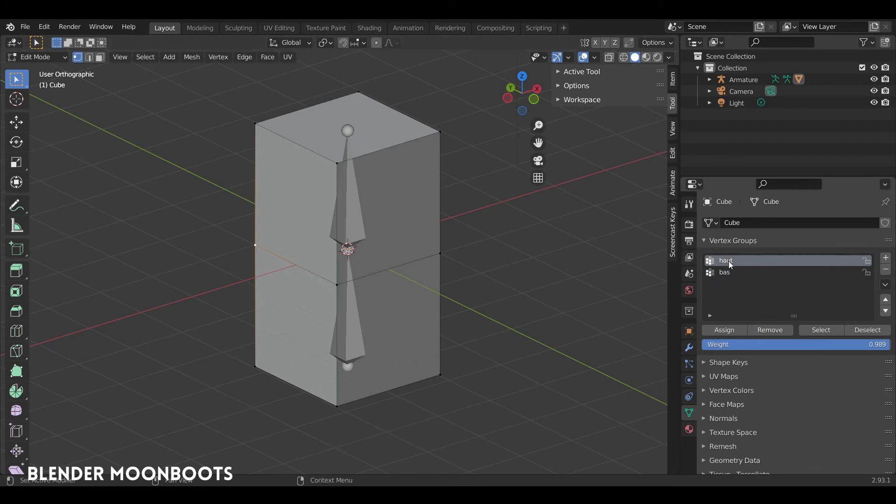
pyautogui.moveTo(780, 344); pyautogui.dragTo(613, 349)
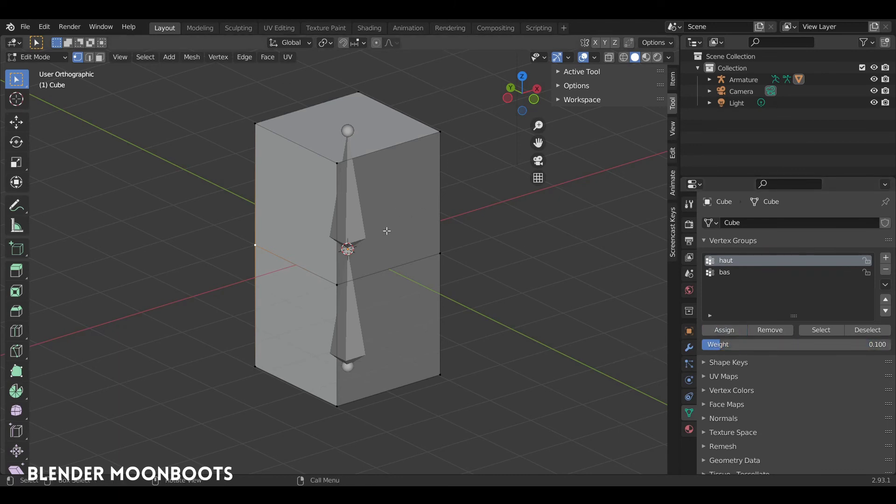
pyautogui.hotkey('ctrl', 'Tab')
pyautogui.click(297, 233)
# Pose the armature and start rotating the haut bone, then cancel back to cube Edit Mode.
pyautogui.click(349, 215)
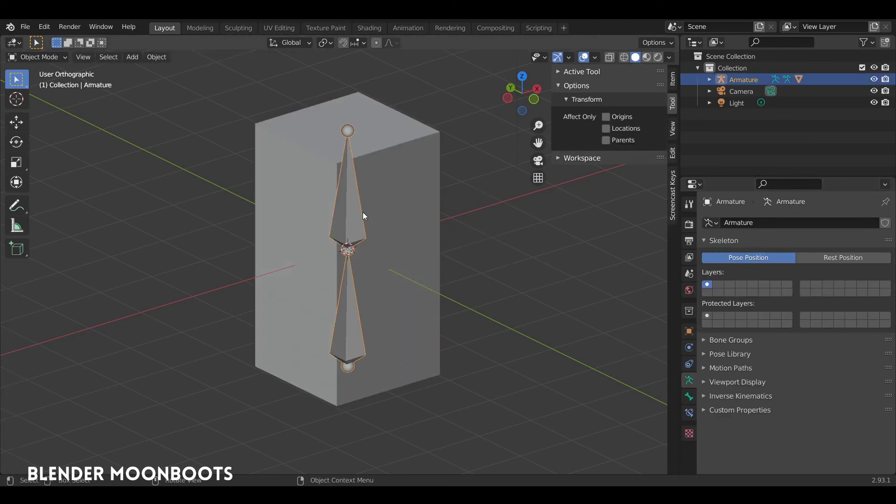
pyautogui.hotkey('ctrl', 'Tab')
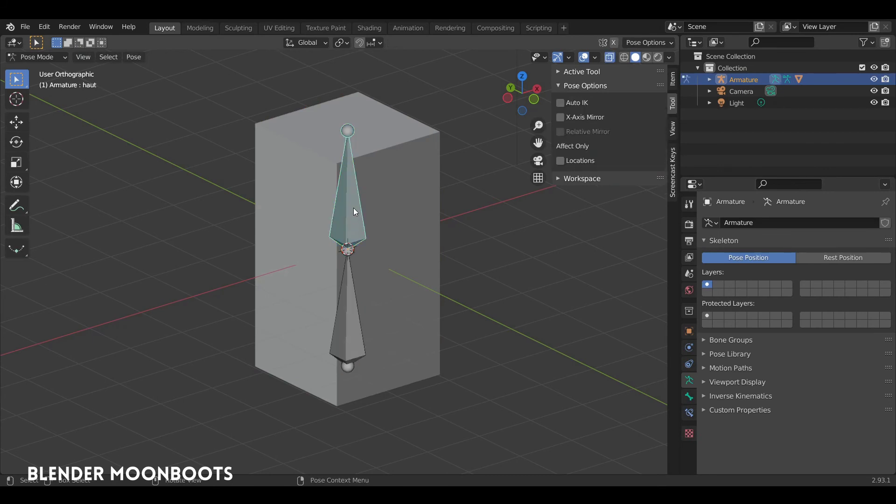
pyautogui.moveTo(361, 205); pyautogui.dragTo(365, 199, button='middle')
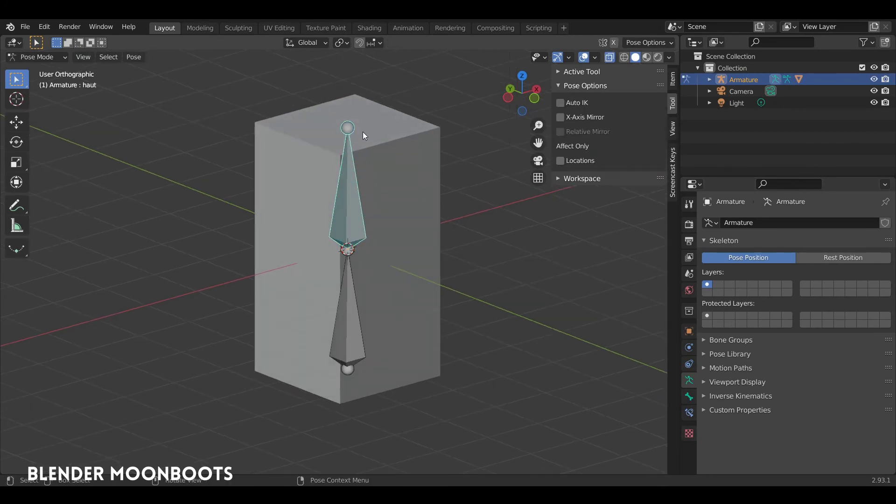
pyautogui.press('r')
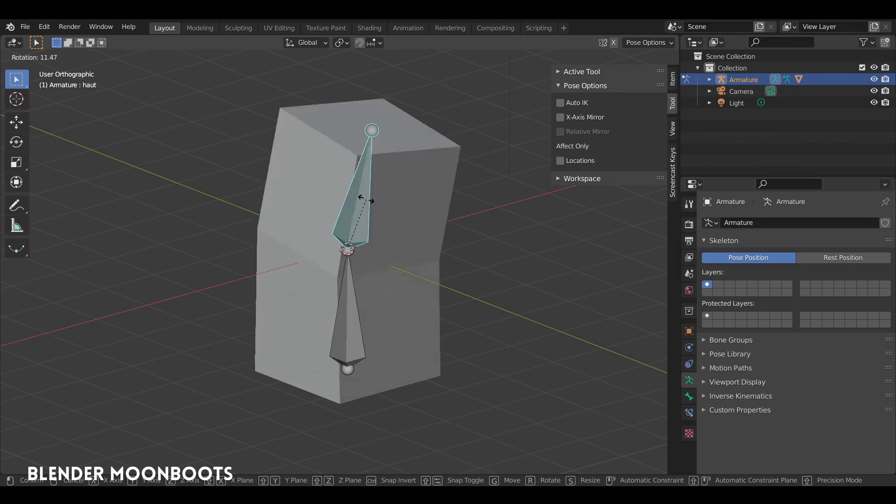
pyautogui.press('Tab')
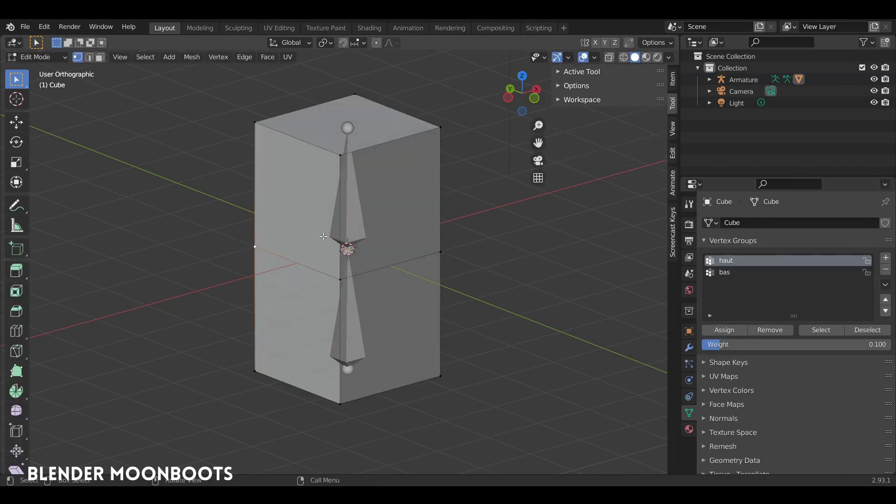
# Make bas active, test-rotate the haut bone, then assign vertices to bas at weight 1.000.
pyautogui.click(726, 273)
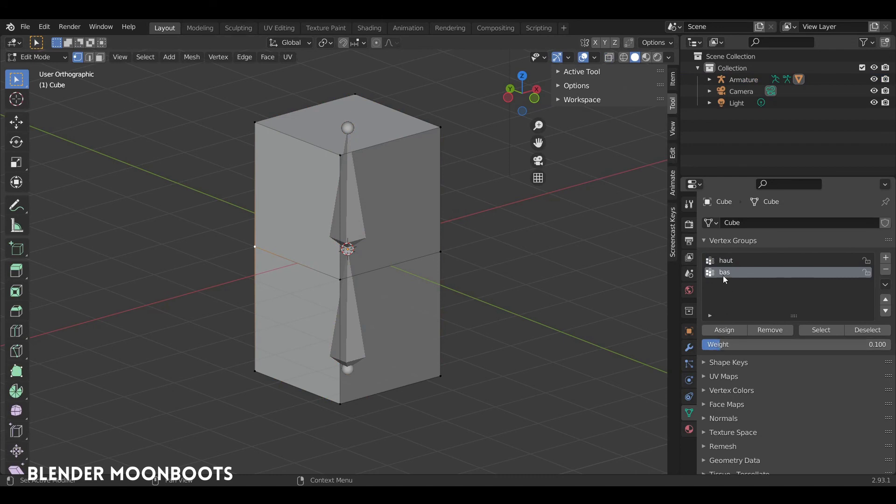
pyautogui.click(721, 331)
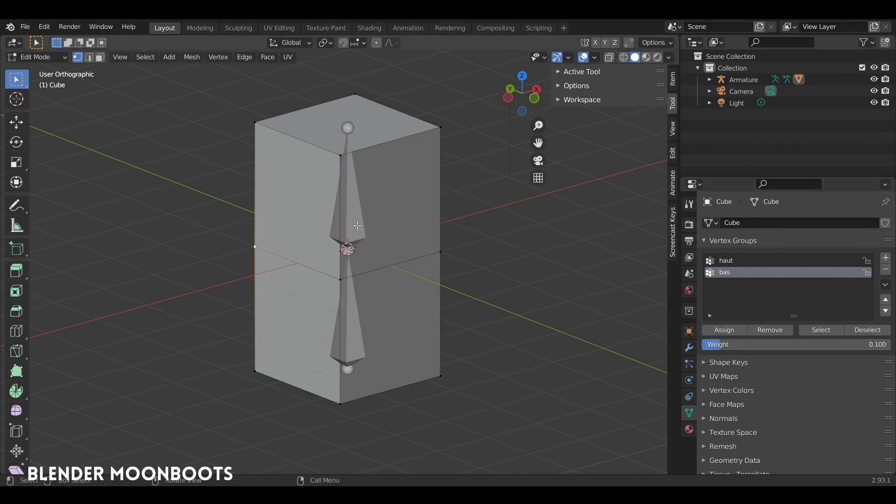
pyautogui.hotkey('ctrl', 'Tab')
pyautogui.click(267, 222)
pyautogui.click(340, 221)
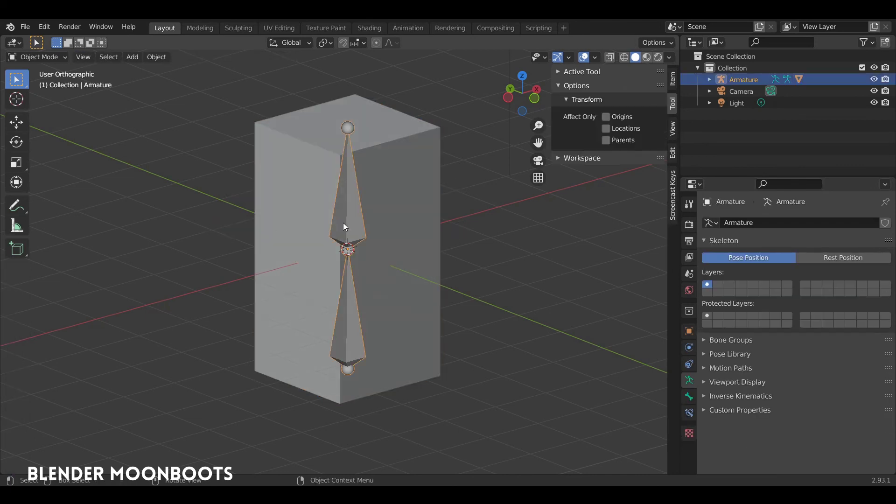
pyautogui.hotkey('ctrl', 'Tab')
pyautogui.keyDown('shift'); pyautogui.moveTo(371, 217); pyautogui.dragTo(379, 222, button='middle'); pyautogui.keyUp('shift')
pyautogui.press('r')
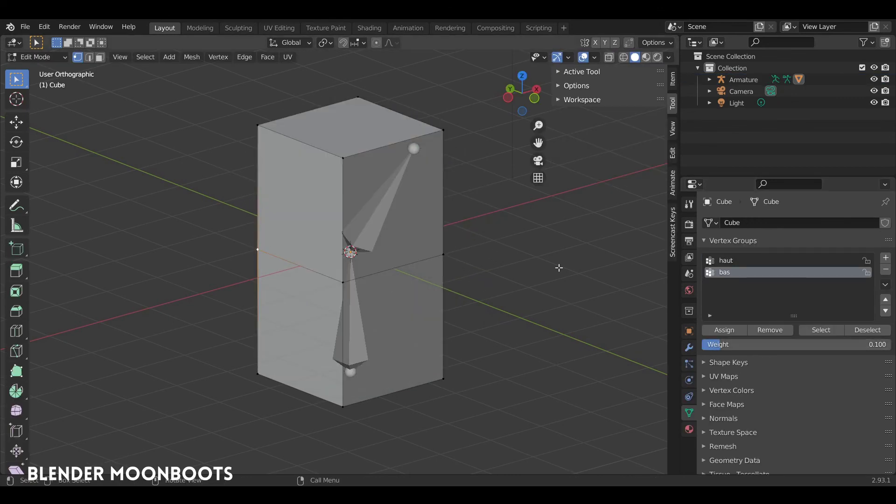
pyautogui.moveTo(718, 344); pyautogui.dragTo(738, 346)
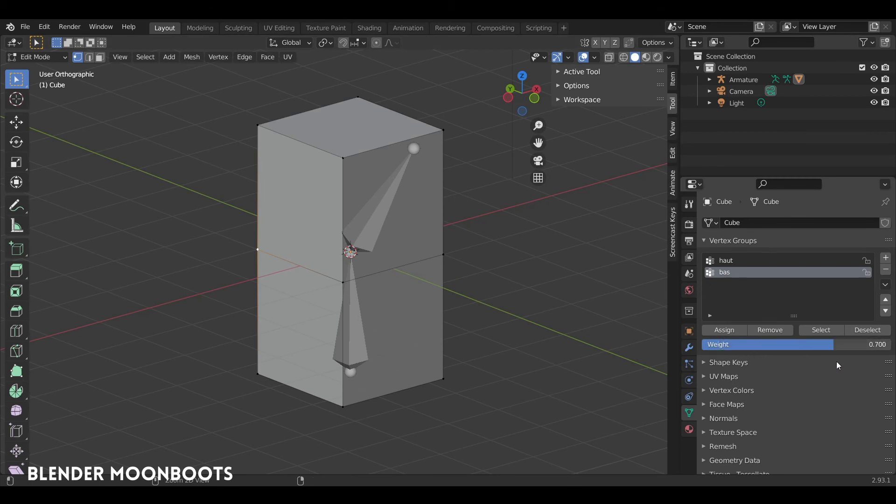
pyautogui.click(733, 333)
pyautogui.press('Tab')
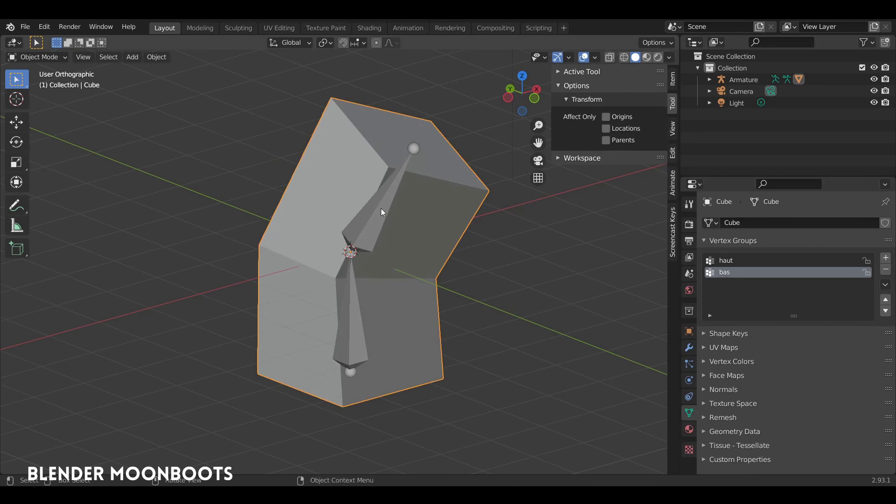
# Rotate the haut bone to new angles twice in Pose Mode, then return the cube to Edit Mode.
pyautogui.click(381, 209)
pyautogui.hotkey('ctrl', 'Tab')
pyautogui.press('r')
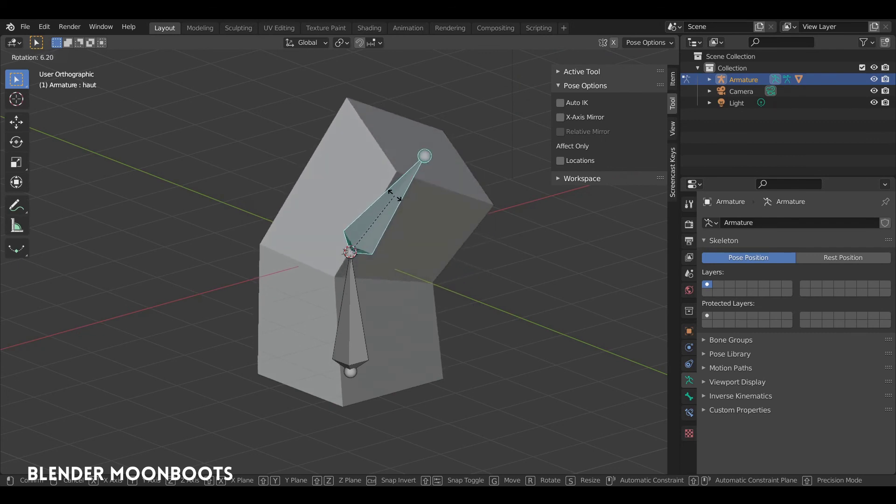
pyautogui.click(382, 208)
pyautogui.press('r')
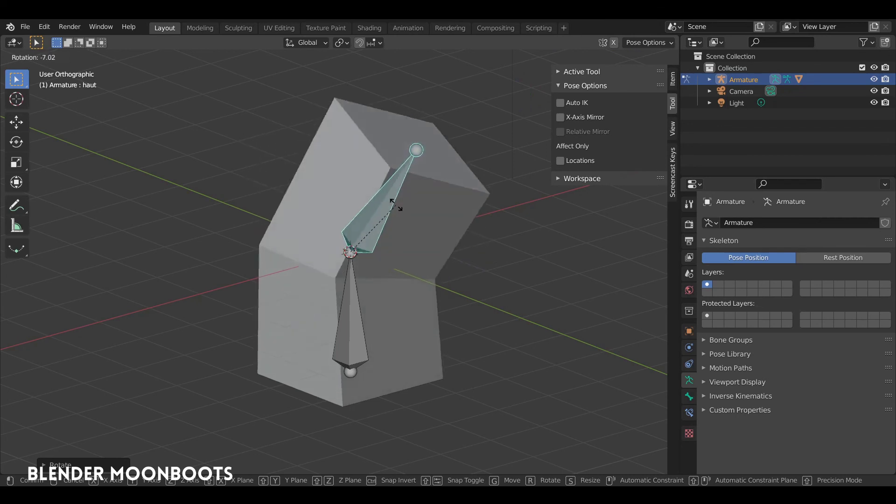
pyautogui.click(379, 208)
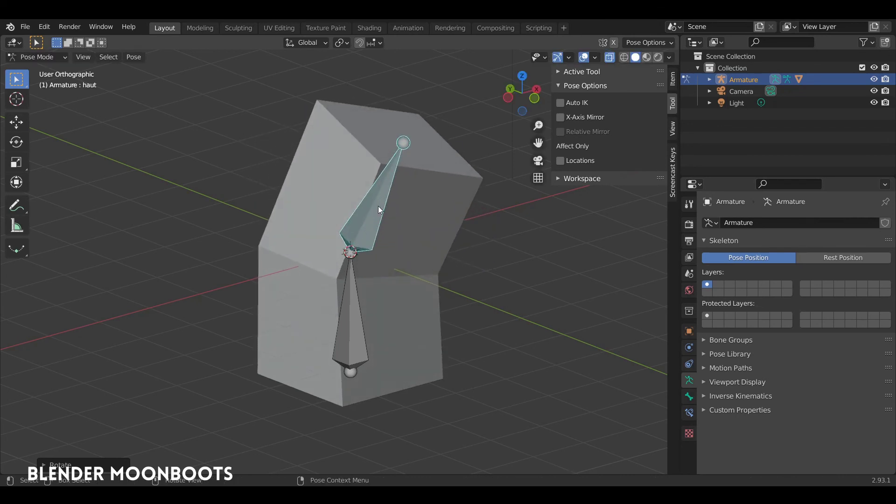
pyautogui.press('r')
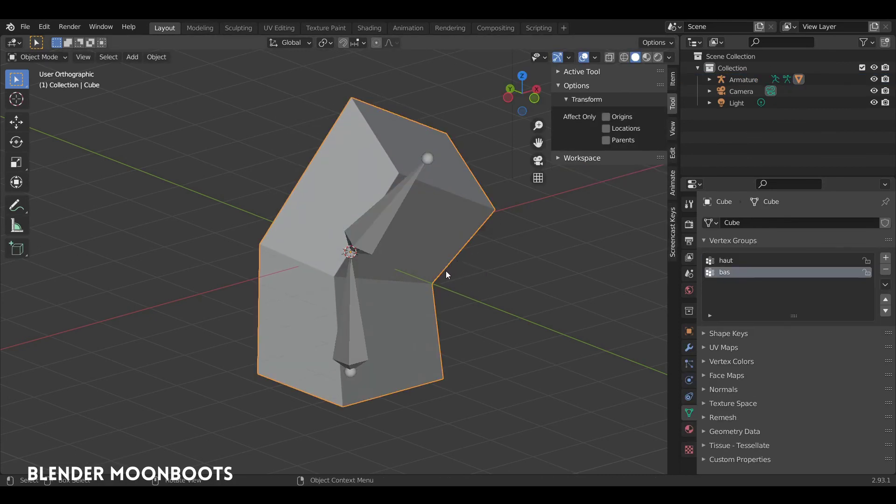
pyautogui.press('Tab')
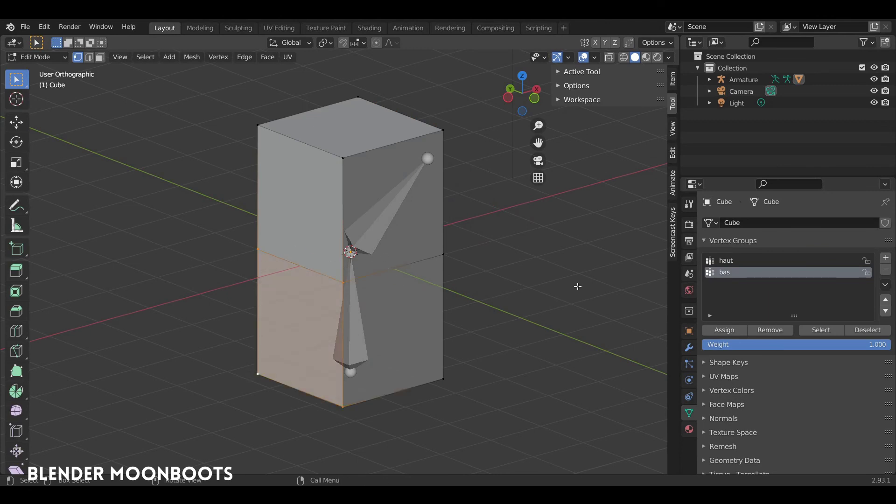
# Open the vertex group specials menu, then select the middle vertex on the cube's right side.
pyautogui.click(886, 285)
pyautogui.click(445, 254)
pyautogui.moveTo(456, 265)
pyautogui.mouseDown(button='middle')
pyautogui.moveTo(473, 274)
pyautogui.moveTo(467, 229)
pyautogui.mouseUp(button='middle')
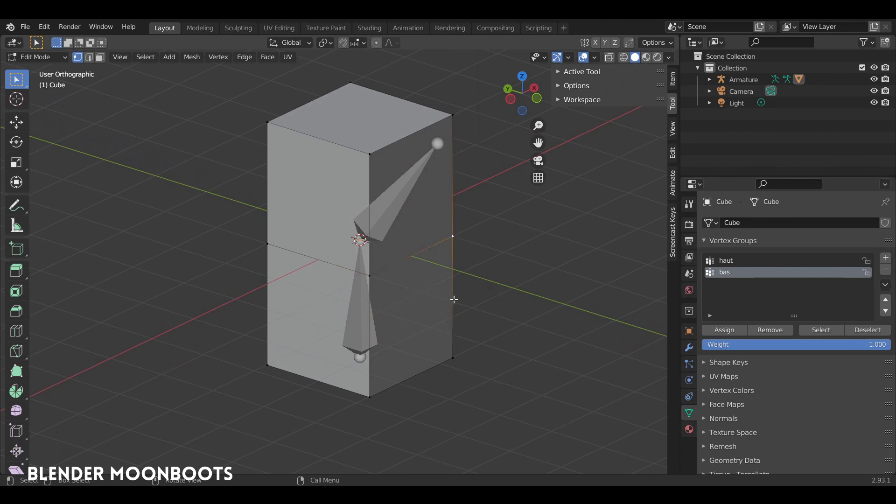
pyautogui.keyDown('shift'); pyautogui.moveTo(475, 286); pyautogui.dragTo(474, 287, button='middle'); pyautogui.keyUp('shift')
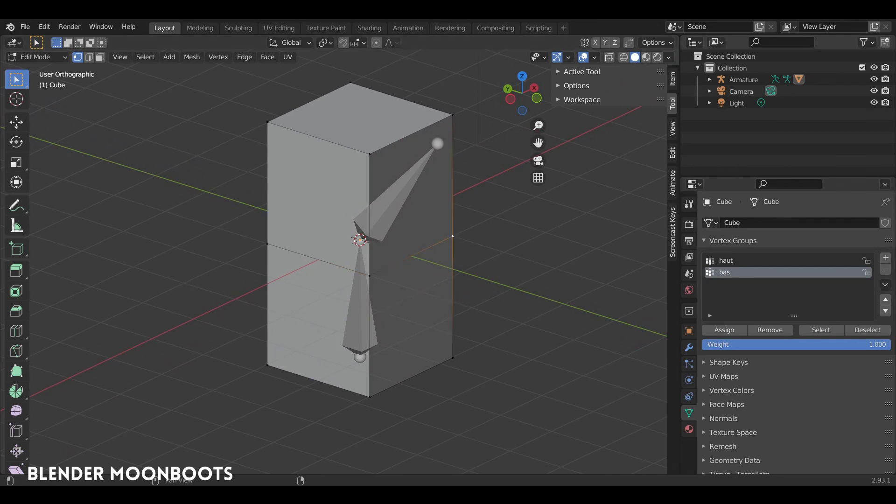